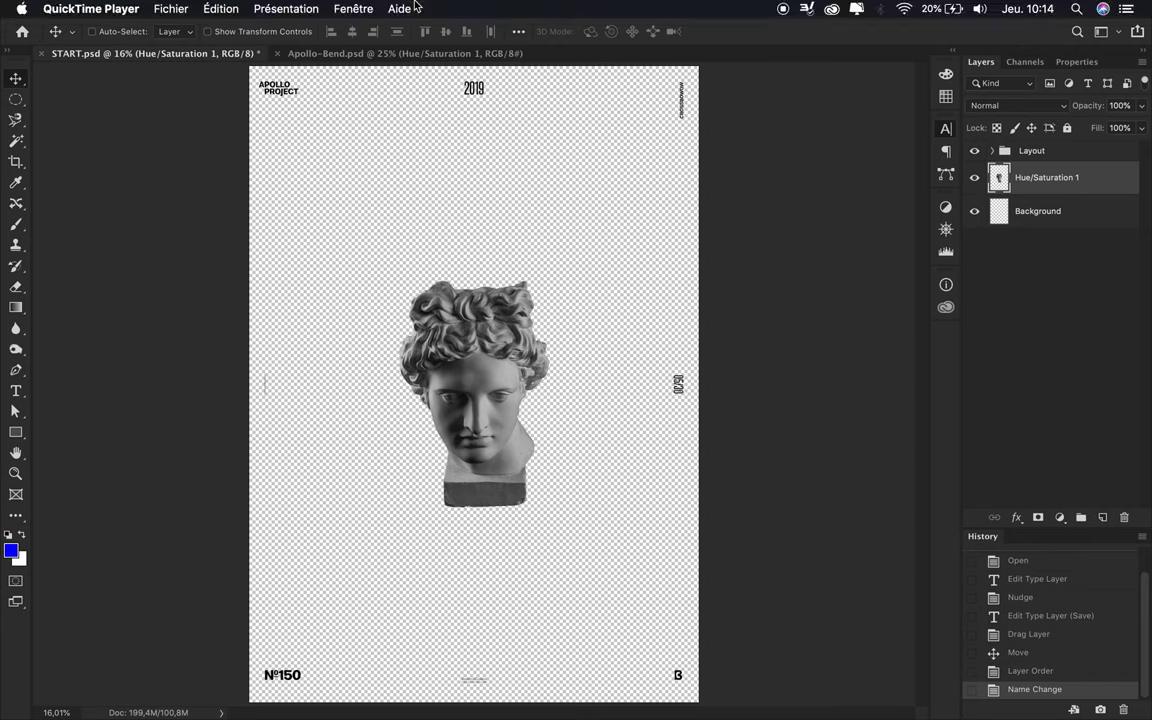
Cover the page with a white rectangle and set a black stroke for the next shape.
left_click_drag(700, 65, 246, 705)
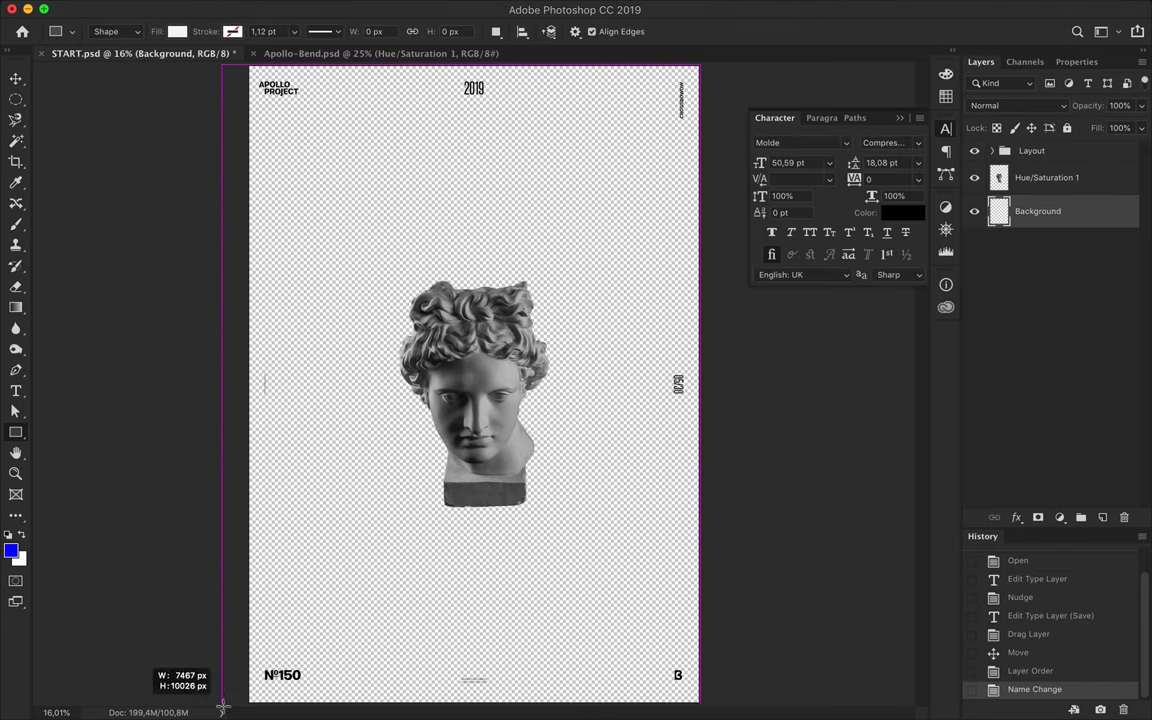
key("v")
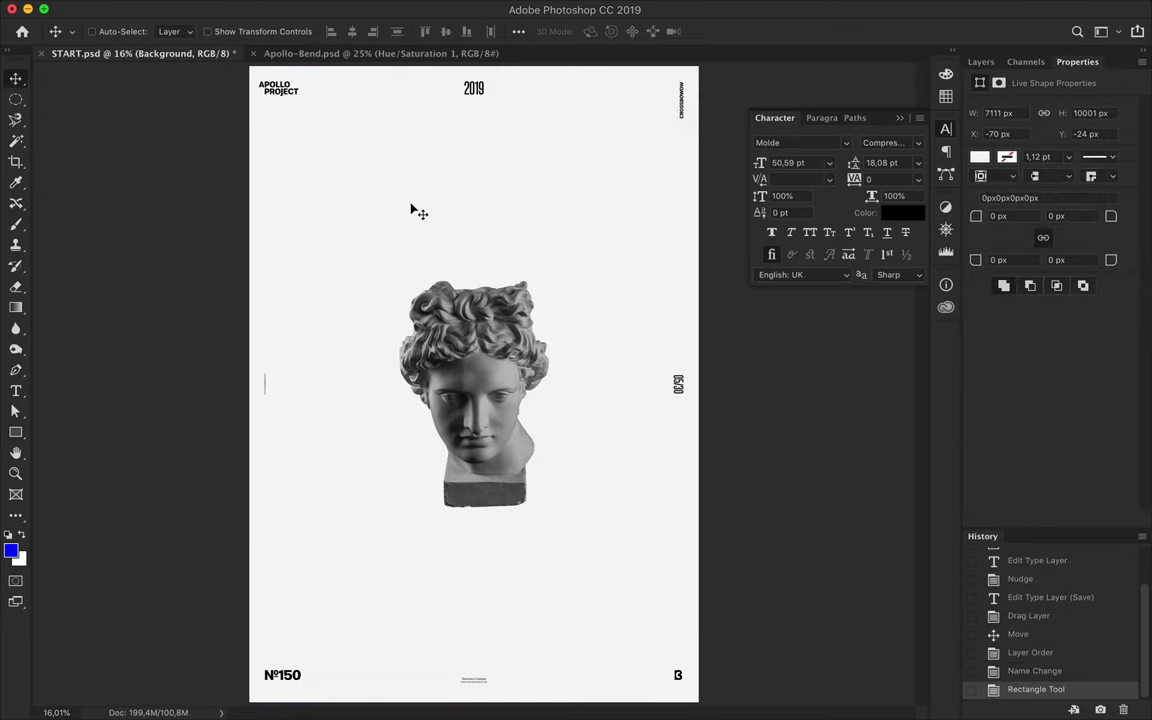
left_click(15, 432)
left_click(177, 31)
left_click(307, 63)
key("Return")
Draw an 11 pt black-outlined frame, move it to the left edge, and start a text line.
left_click_drag(712, 231, 470, 128)
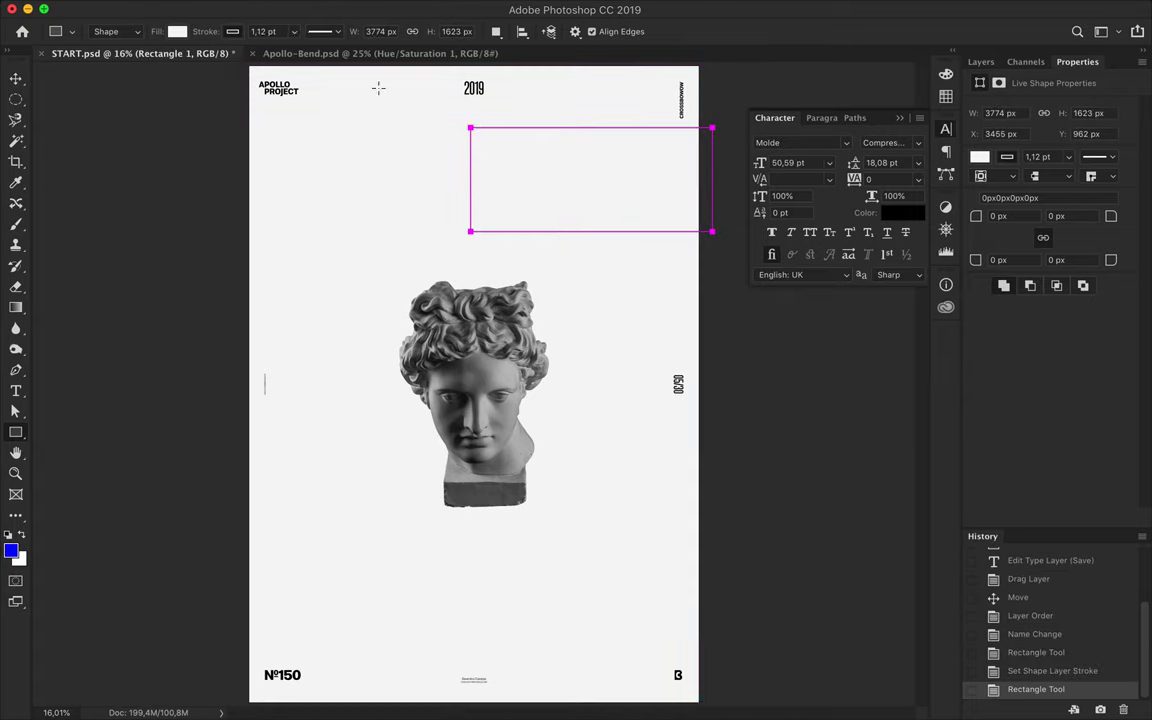
type("11")
key("Return")
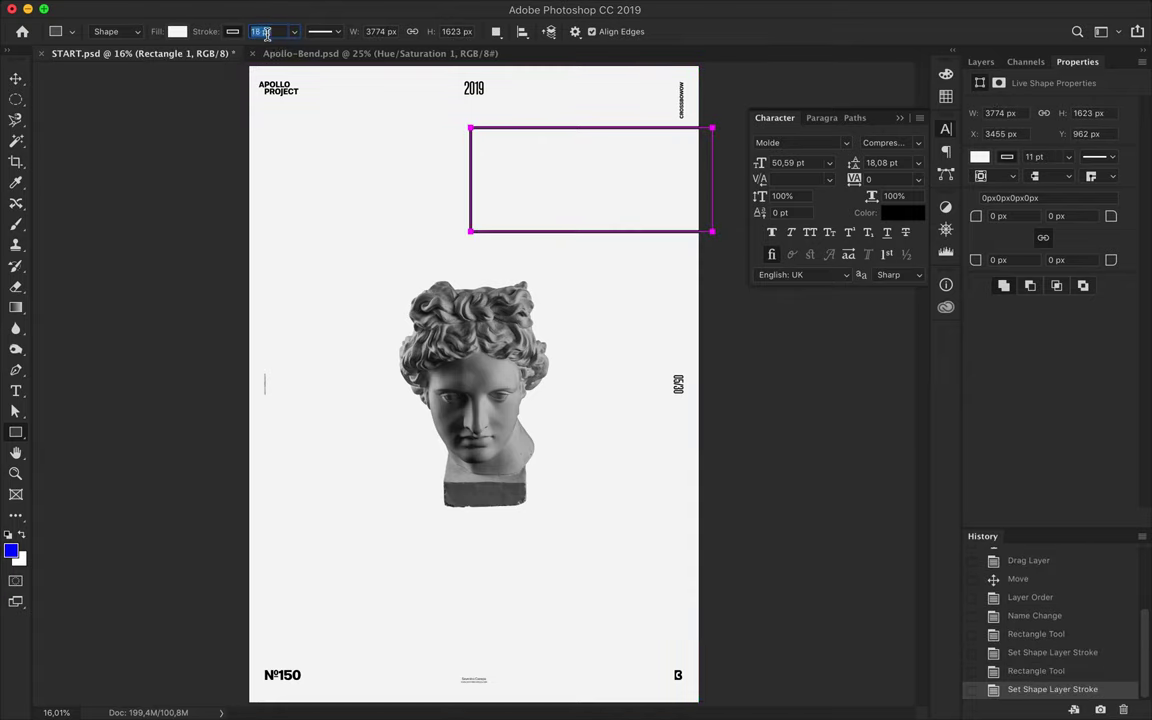
key("v")
left_click_drag(612, 167, 375, 162)
key("t")
left_click(295, 350)
Type APOLLO and scale it up into the black frame.
type("APOLLO")
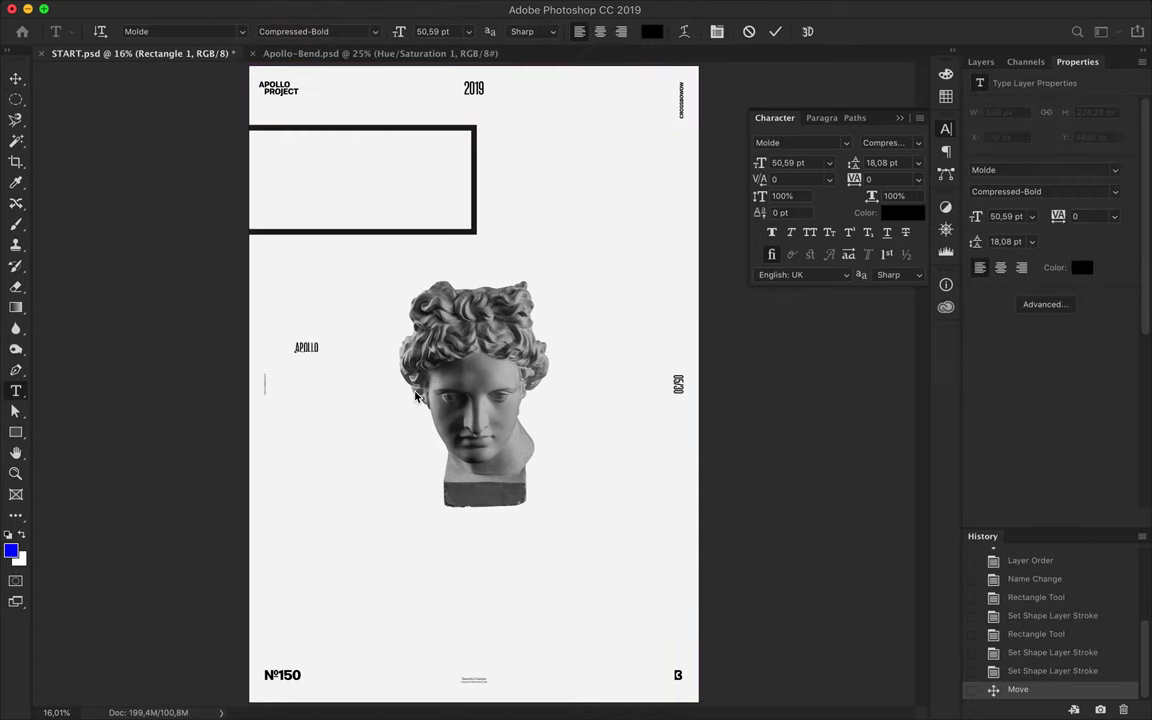
key("ctrl+t")
mouse_move(400, 350)
left_mouse_down()
mouse_move(368, 183)
mouse_move(386, 156)
left_mouse_up()
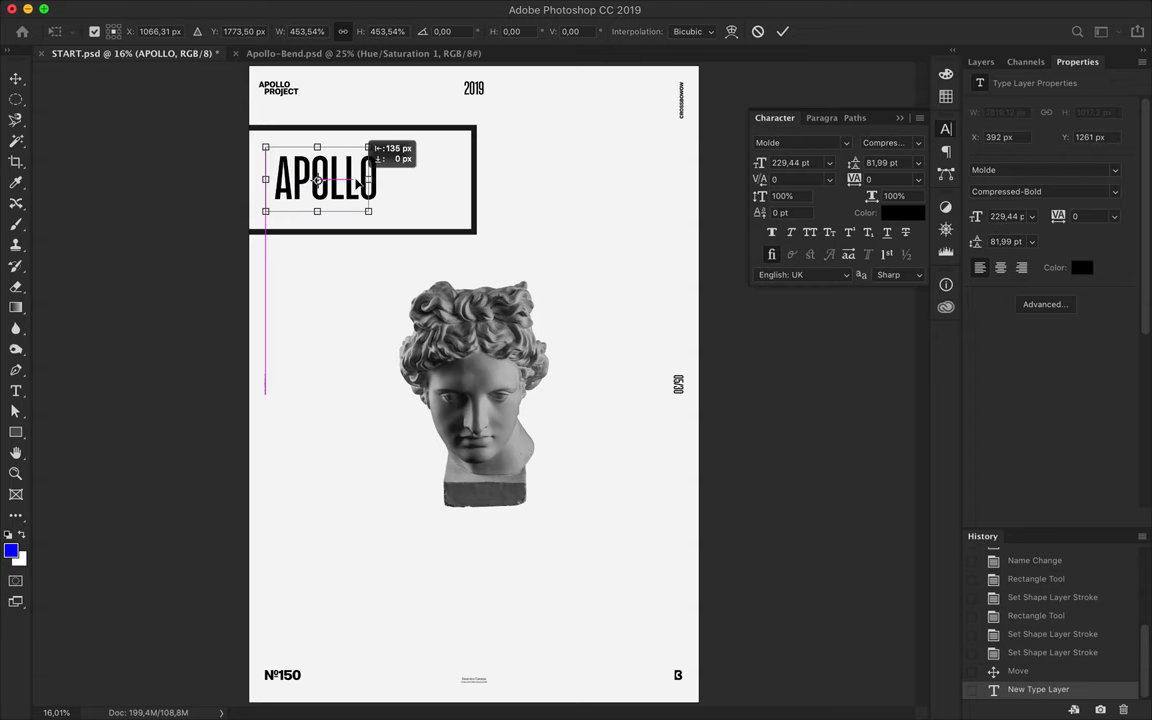
key("Return")
left_click(475, 8)
Add a New Guide Layout of column and row guides and lock the guides.
left_click(490, 465)
key("Return")
left_click(463, 8)
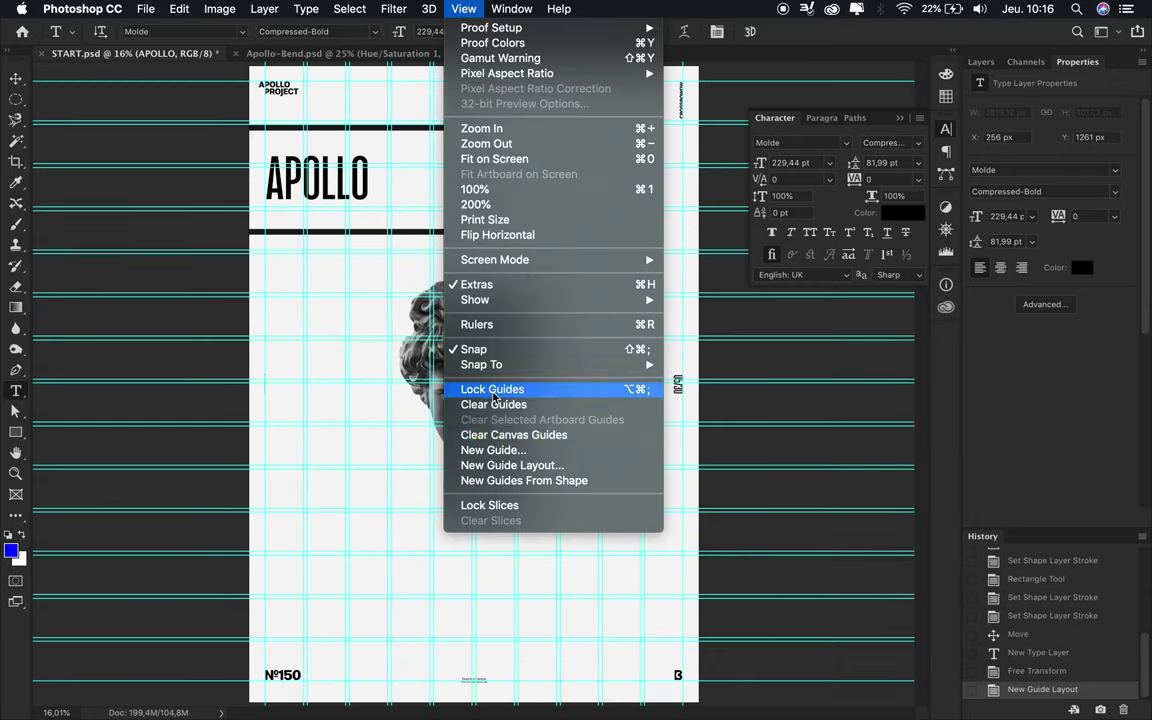
left_click(430, 386)
Widen the APOLLO title further to fill the frame.
key("ctrl+t")
left_click_drag(384, 183, 402, 183)
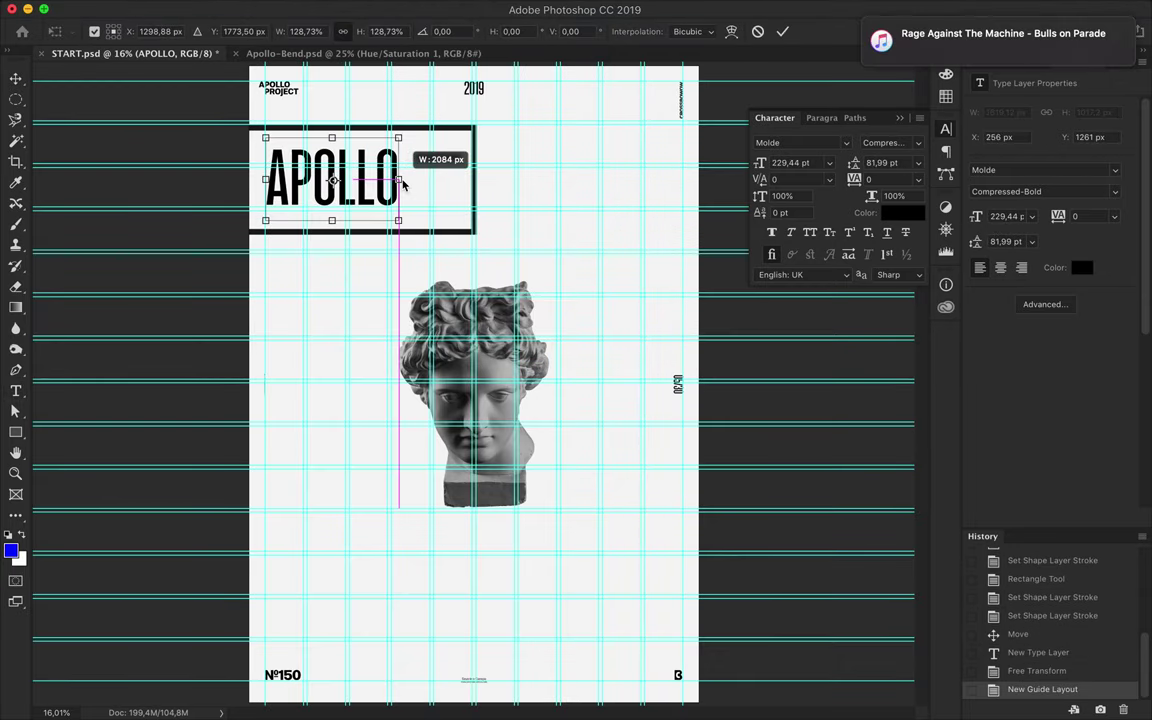
left_click_drag(404, 184, 412, 182)
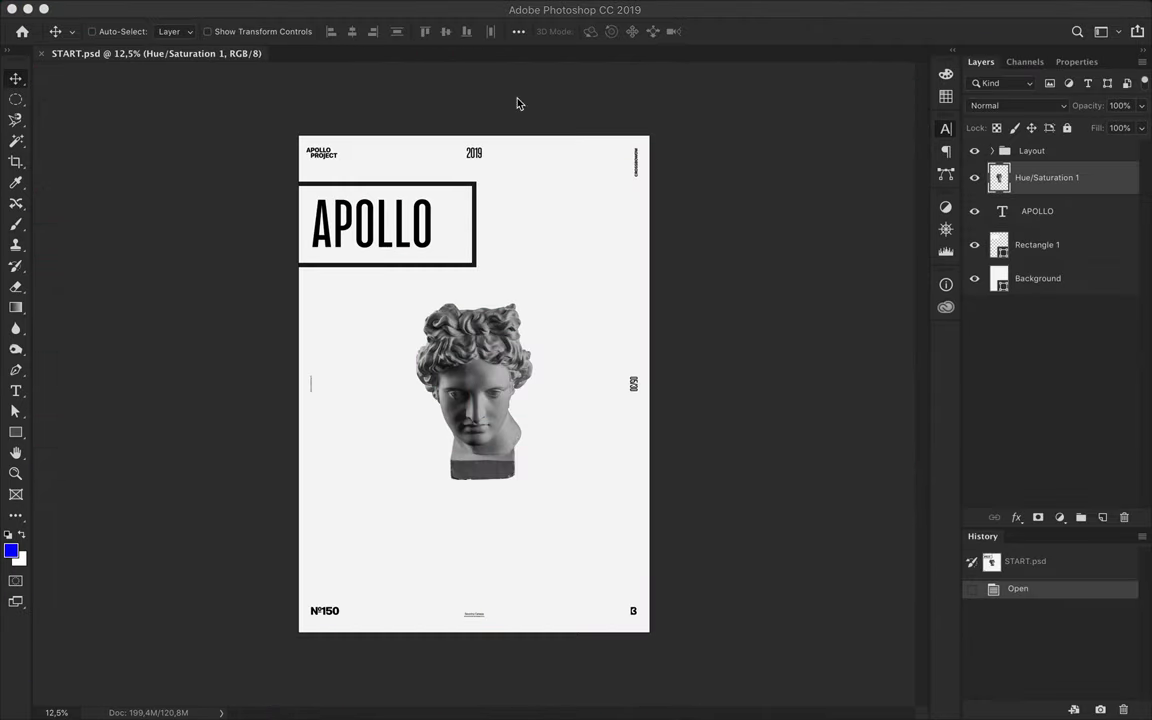
Narrow the frame rectangle around APOLLO and move the statue head left and down.
left_click(473, 226, "ctrl")
key("ctrl+t")
left_click_drag(476, 224, 451, 224)
key("Return")
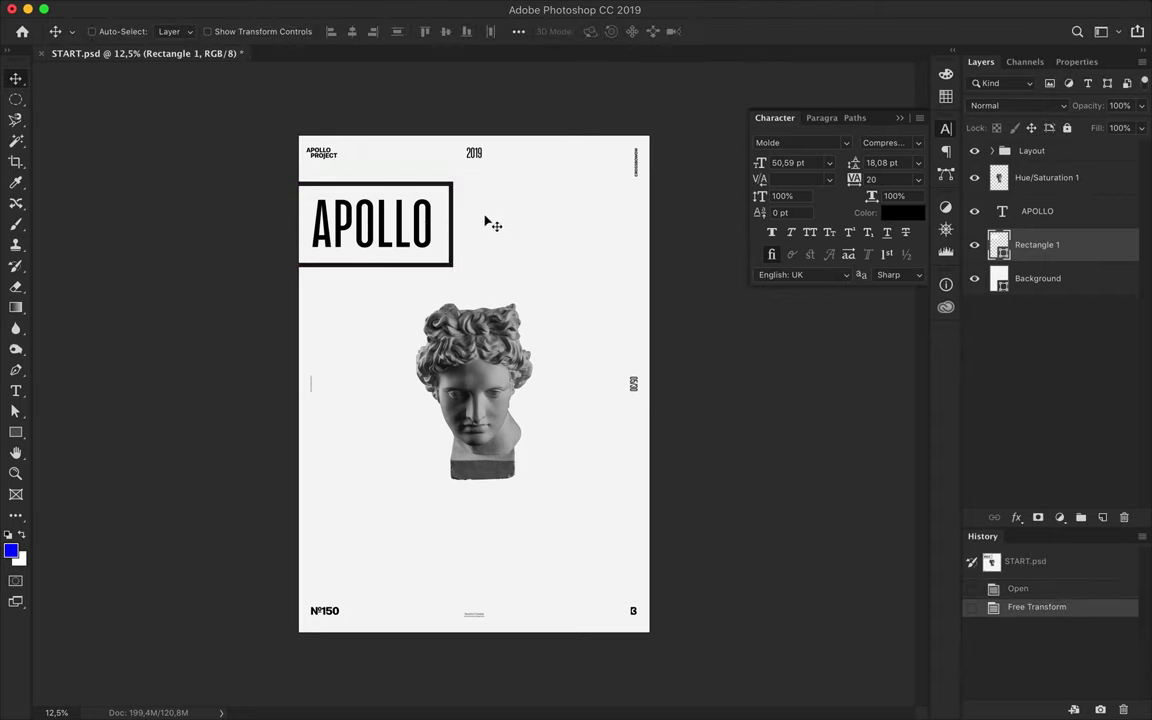
left_click_drag(502, 360, 436, 380)
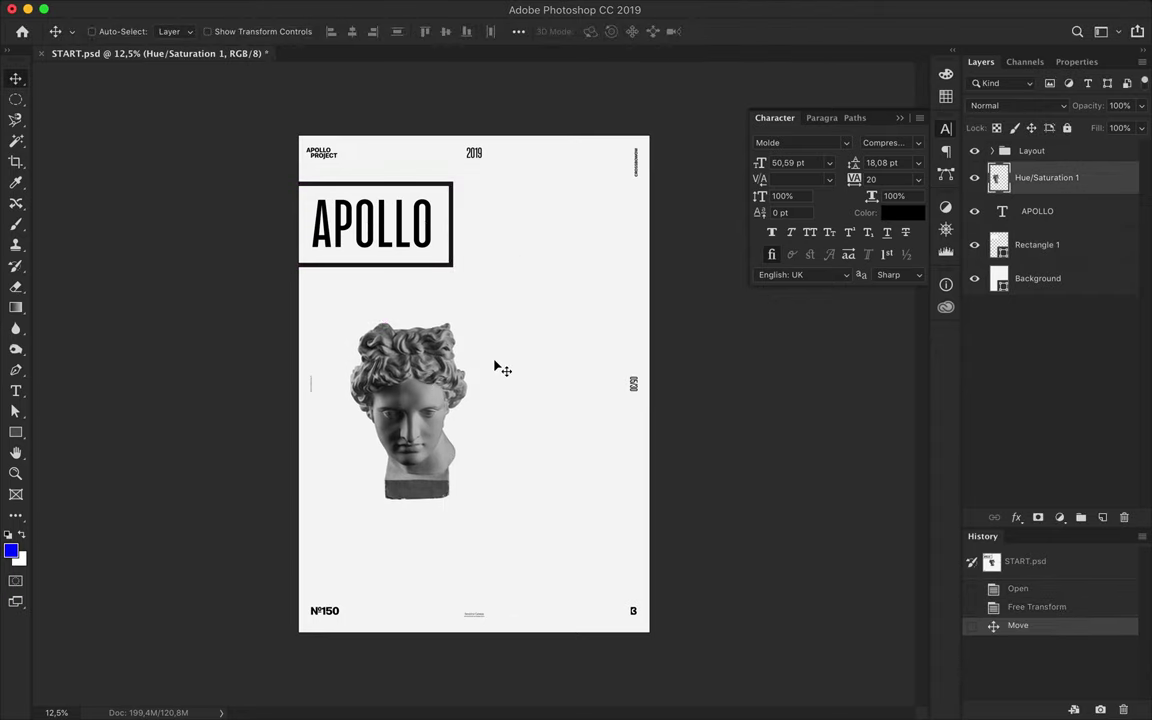
Paint broad magenta strokes over the statue with a soft 1040 px brush.
left_click(16, 223)
right_click(436, 332)
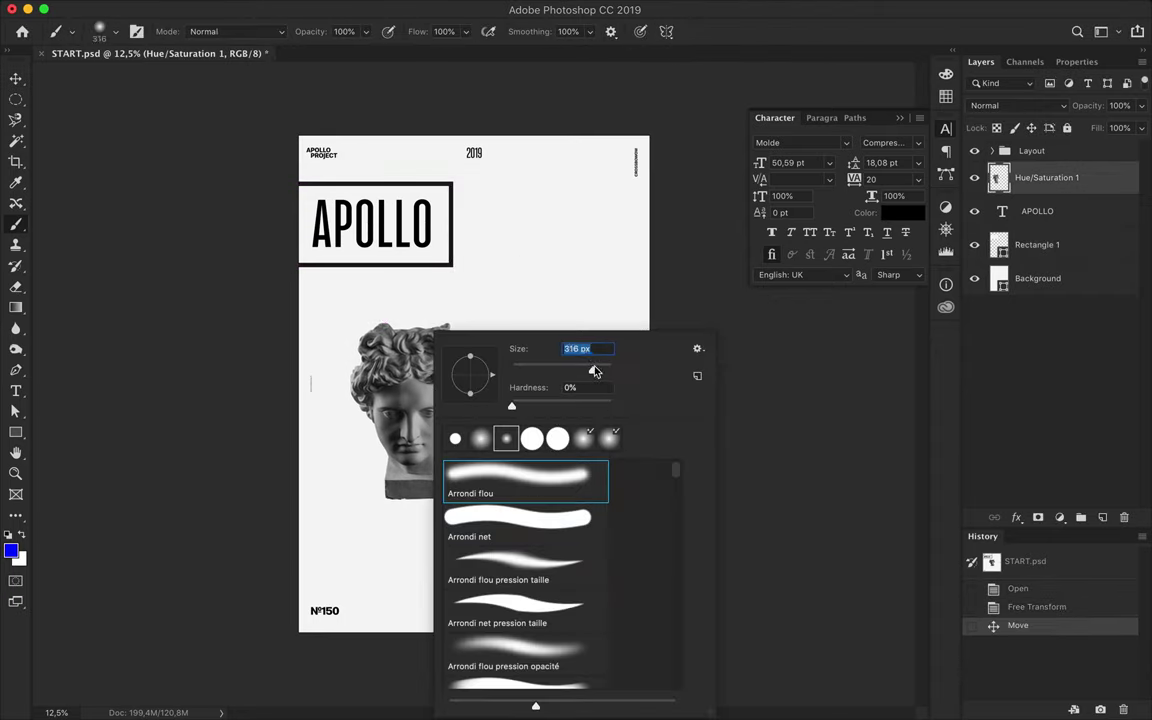
key("Escape")
left_click(946, 97)
left_click(754, 83)
mouse_move(410, 380)
left_mouse_down()
mouse_move(404, 522)
mouse_move(530, 325)
left_mouse_up()
left_click_drag(368, 430, 330, 380)
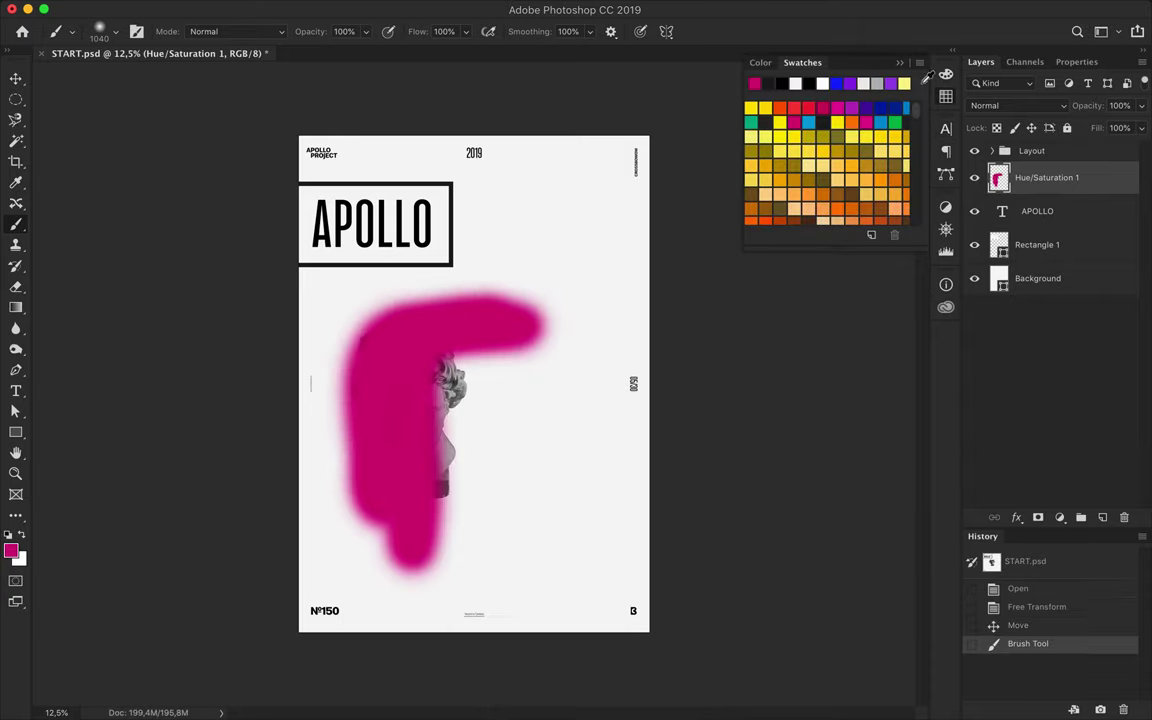
Paint purple, blue and light-blue strokes beside the magenta.
left_click(760, 62)
mouse_move(520, 348)
left_mouse_down()
mouse_move(390, 545)
mouse_move(527, 296)
left_mouse_up()
left_click(908, 110)
mouse_move(440, 400)
left_mouse_down()
mouse_move(575, 322)
mouse_move(352, 581)
left_mouse_up()
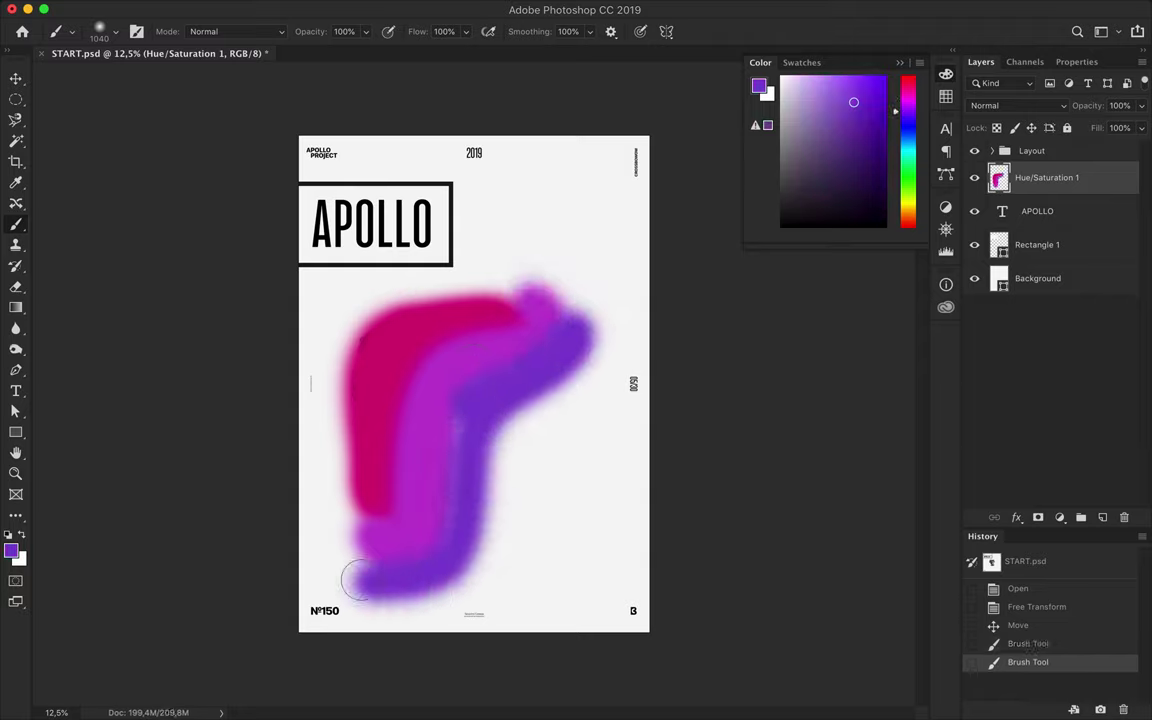
left_click_drag(603, 336, 540, 285)
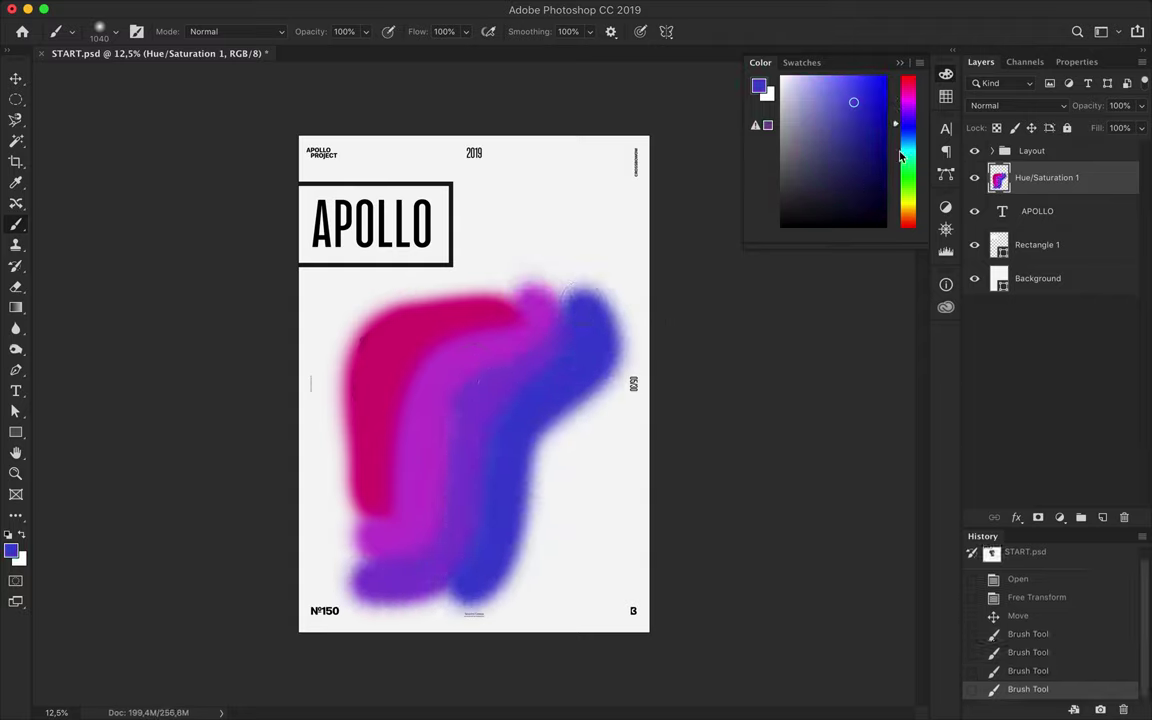
left_click(908, 140)
left_click_drag(630, 360, 415, 605)
Paint green and yellow strokes along the right and bottom, then duplicate the paint layer.
left_click(913, 168)
left_click_drag(625, 412, 525, 602)
left_click(910, 205)
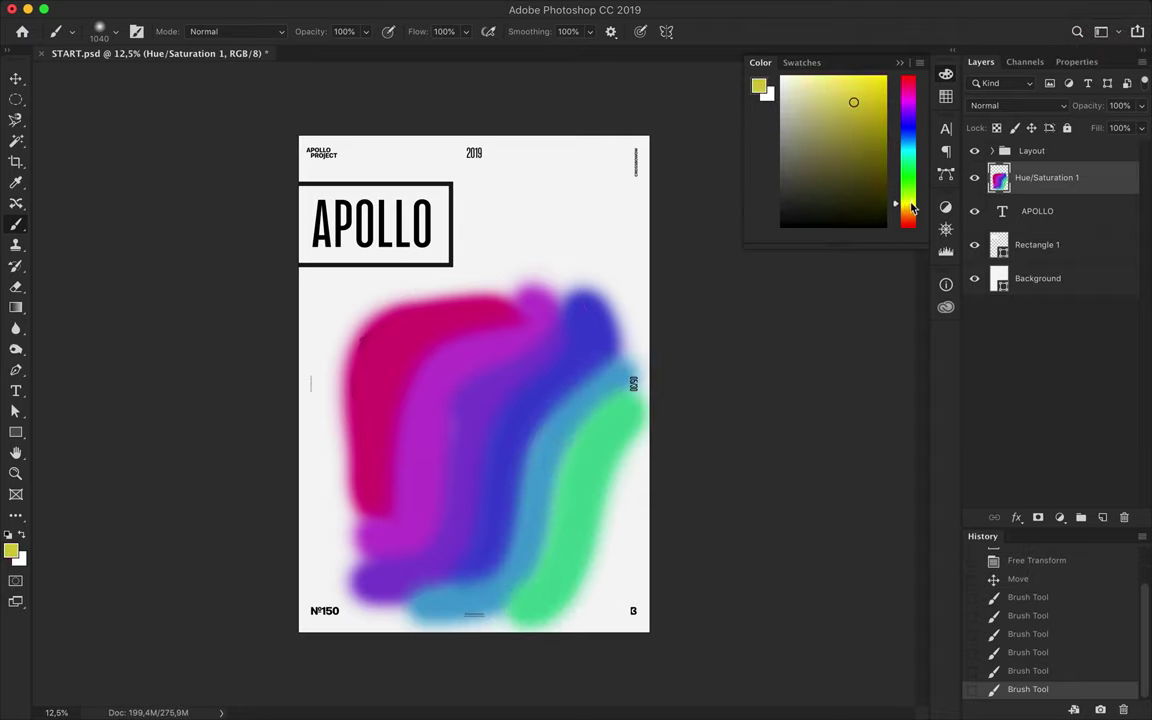
left_click_drag(350, 625, 625, 303)
key("v")
left_click_drag(1047, 177, 1057, 213)
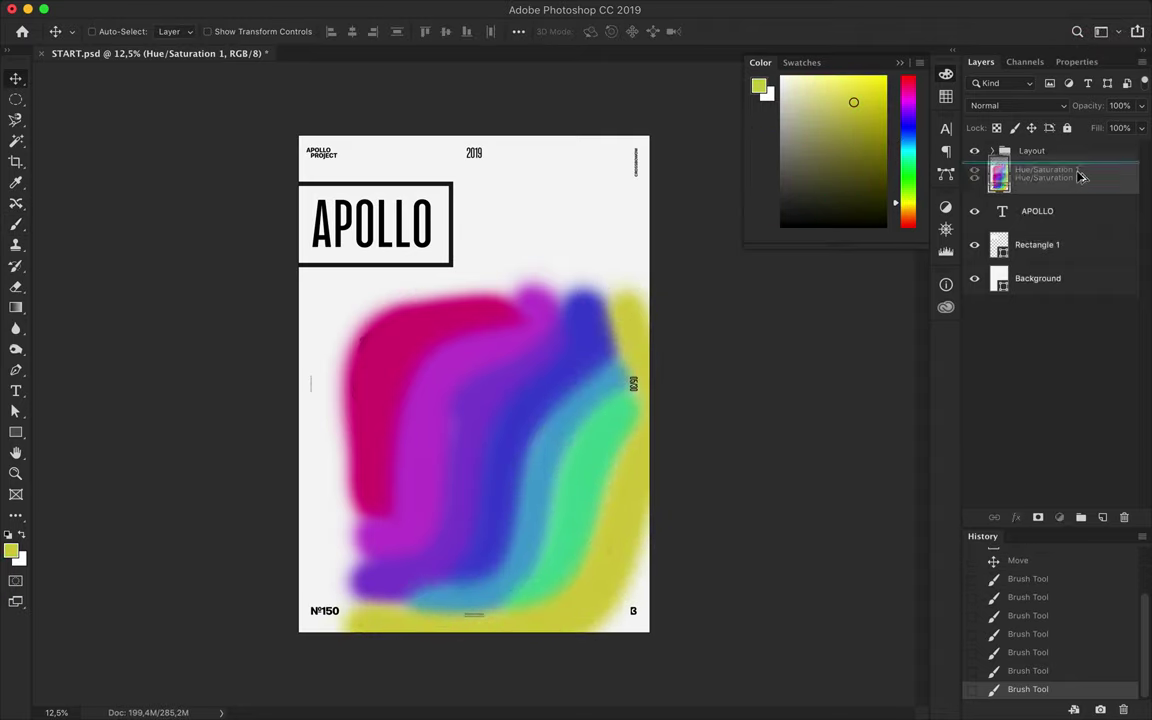
Sample pink from the poster and paint two pink strokes along the left edge.
key("b")
left_click(385, 360, "alt")
left_click_drag(320, 295, 305, 385)
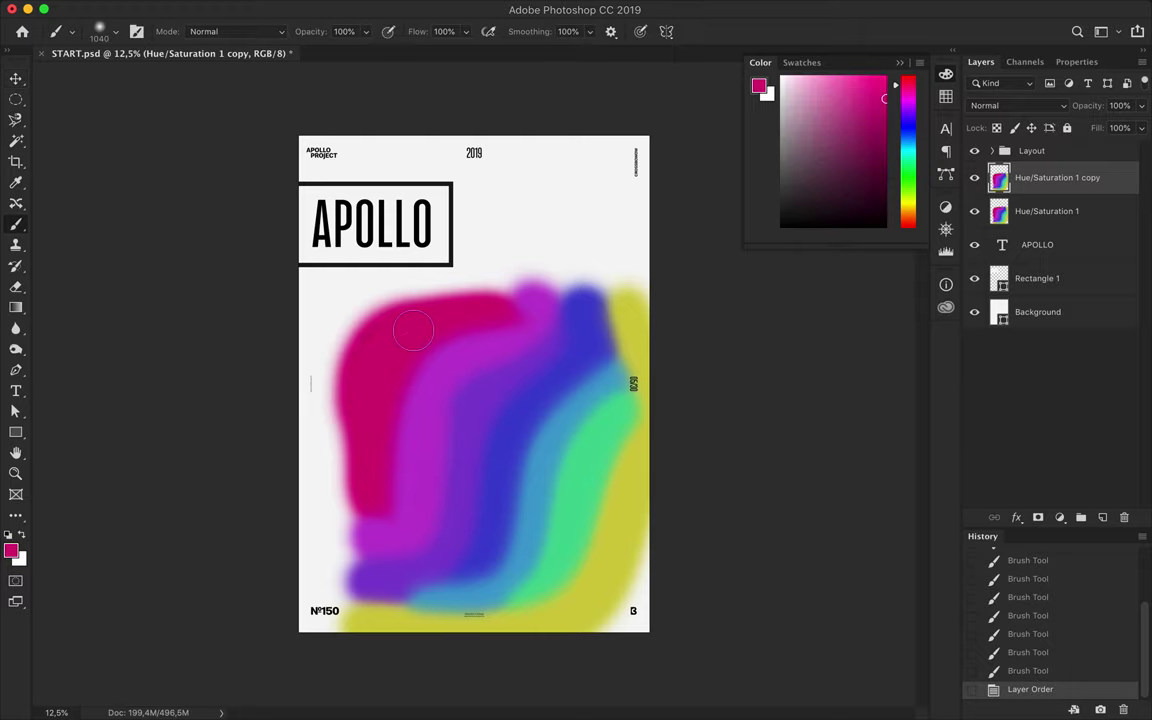
left_click_drag(365, 290, 305, 335)
key("v")
Apply a Gaussian Blur with a 341,6 px radius to the colour layer.
left_click(393, 8)
left_click(640, 258)
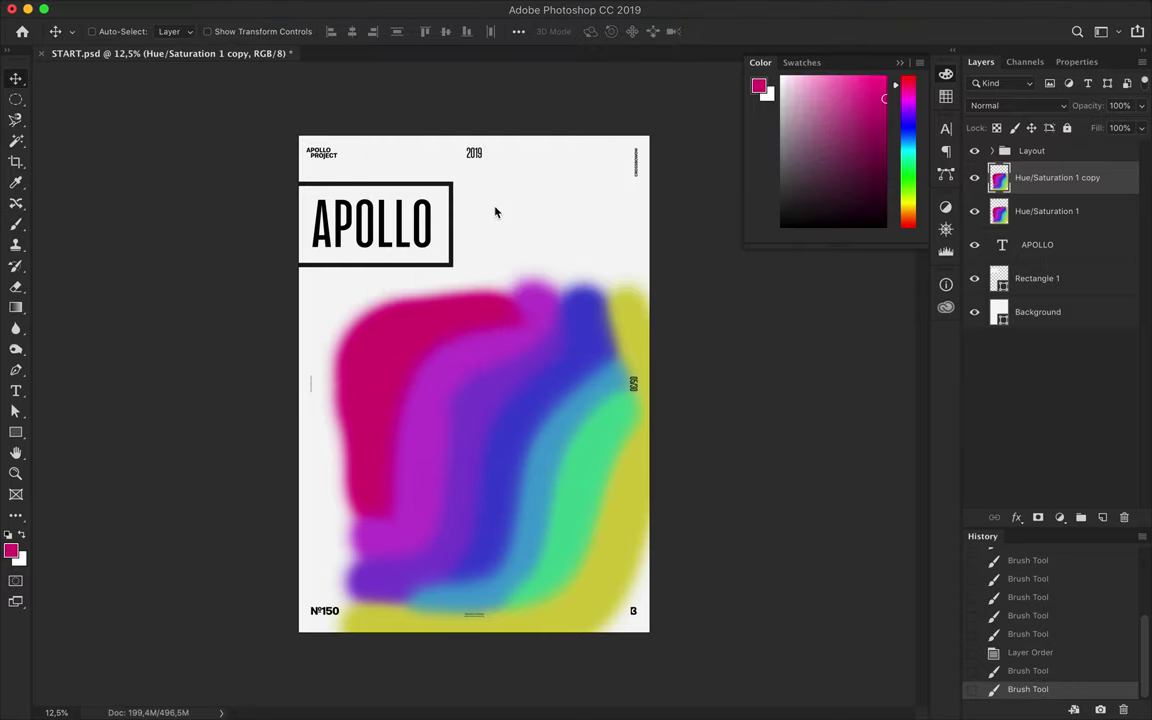
left_click_drag(836, 379, 845, 377)
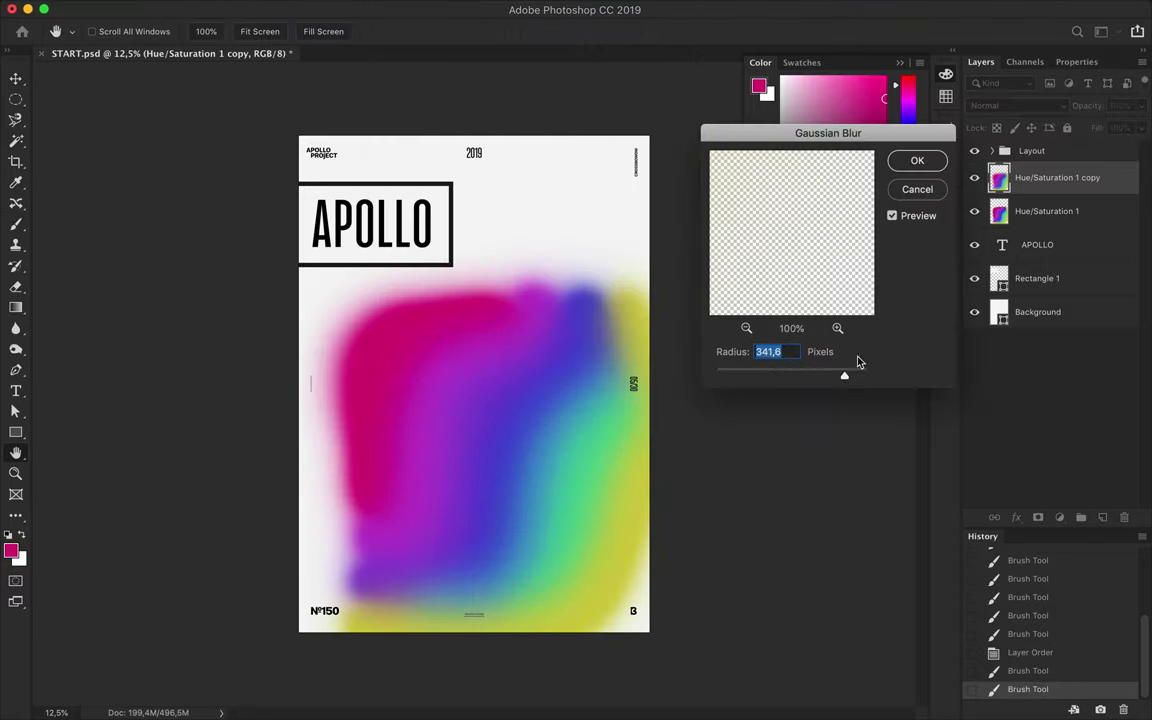
key("Return")
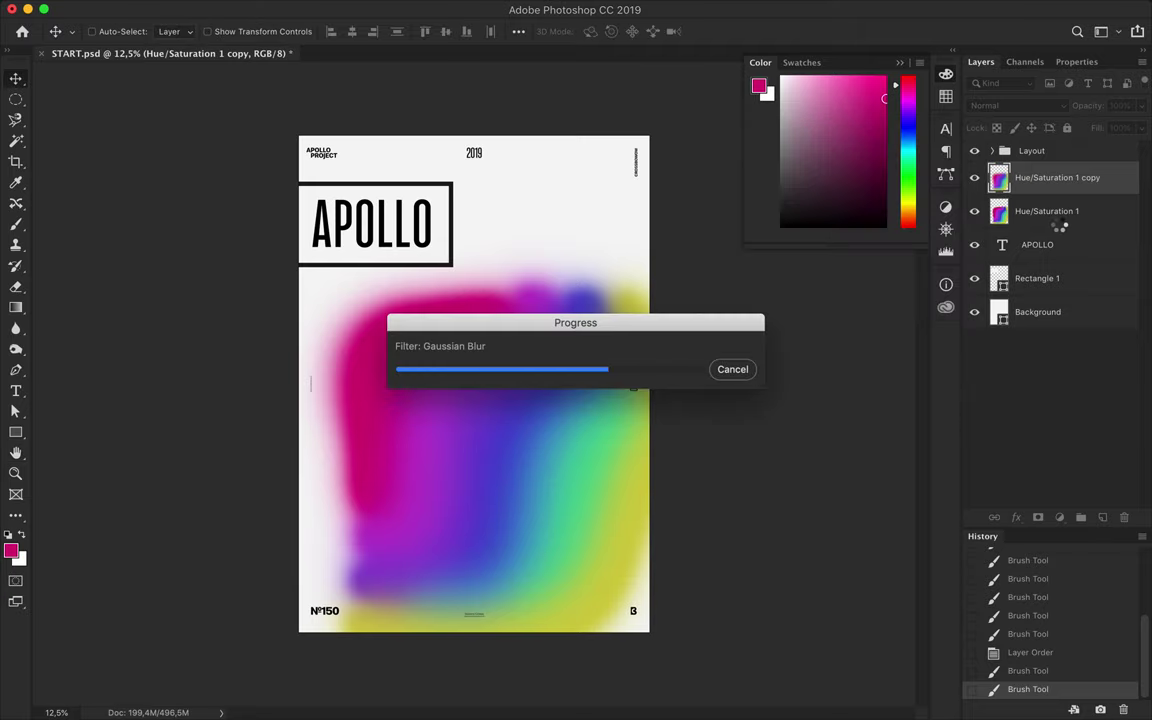
Duplicate the blurred layer, move it toward the title, and paint pink over the statue's left half.
left_click(1088, 214, "shift")
left_click_drag(1088, 214, 1064, 172)
key("super+e")
left_click_drag(533, 309, 558, 395)
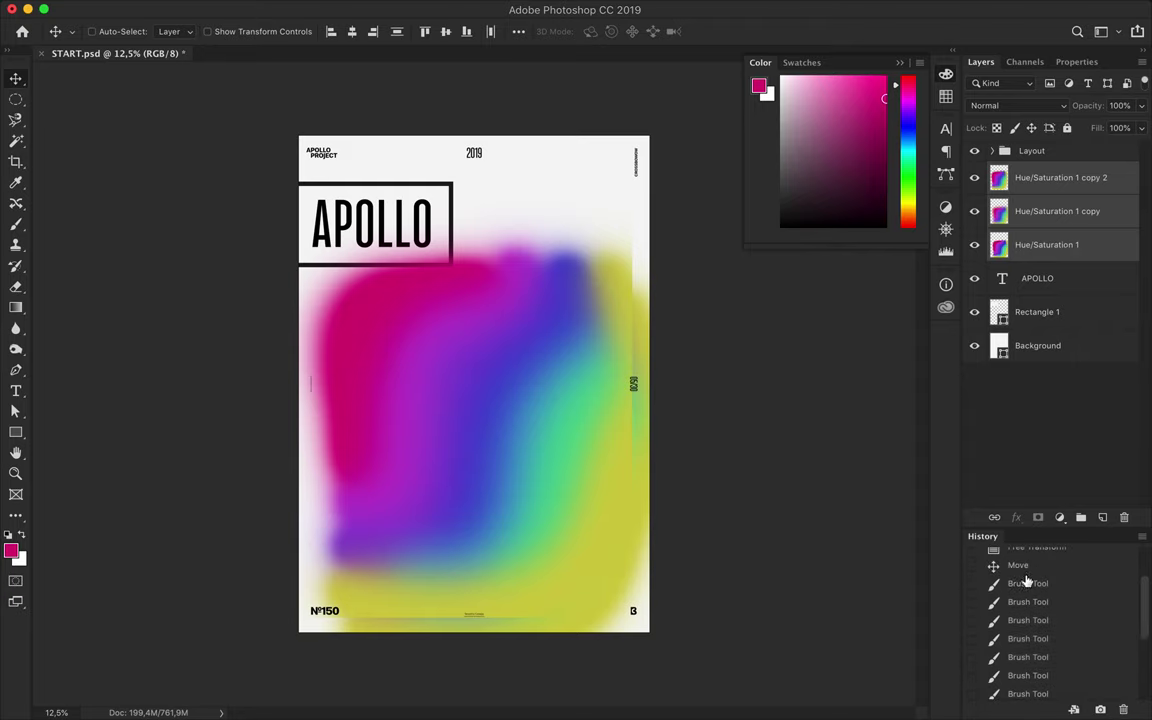
mouse_move(390, 292)
left_mouse_down()
mouse_move(381, 545)
mouse_move(370, 540)
left_mouse_up()
Paint pink, magenta-purple, blue-violet and blue vertical stripes side by side.
left_click_drag(380, 290, 411, 580)
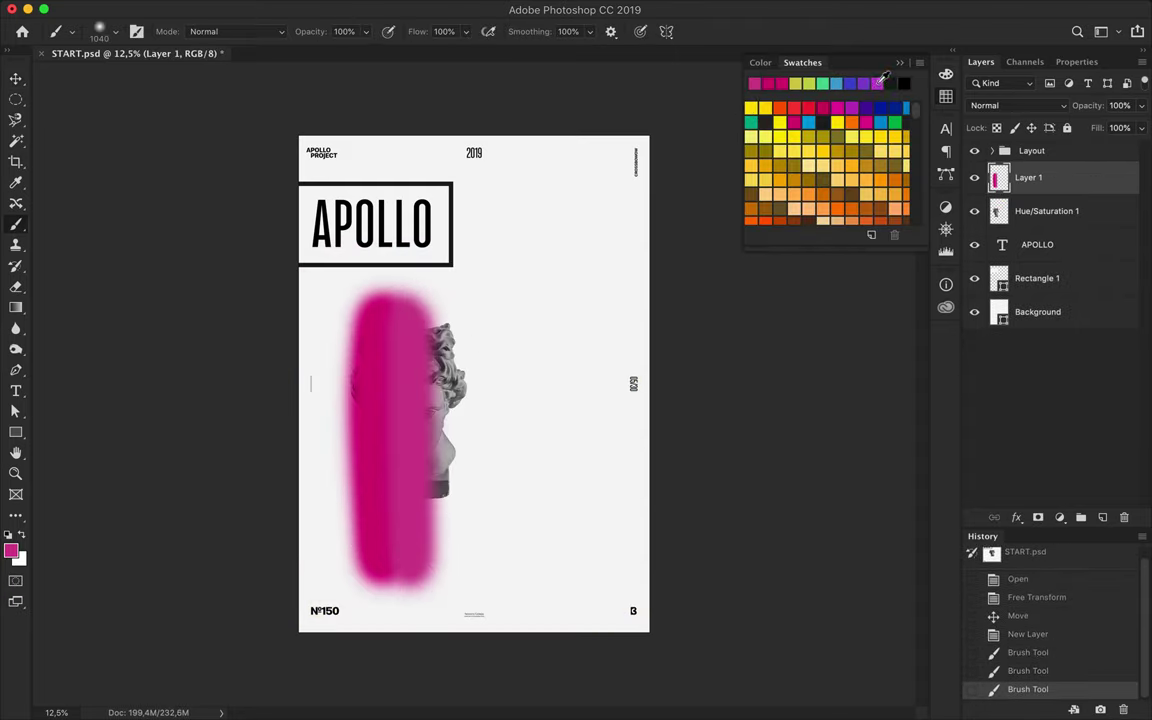
left_click_drag(398, 290, 422, 578)
left_click_drag(460, 300, 457, 584)
left_click_drag(420, 275, 425, 540)
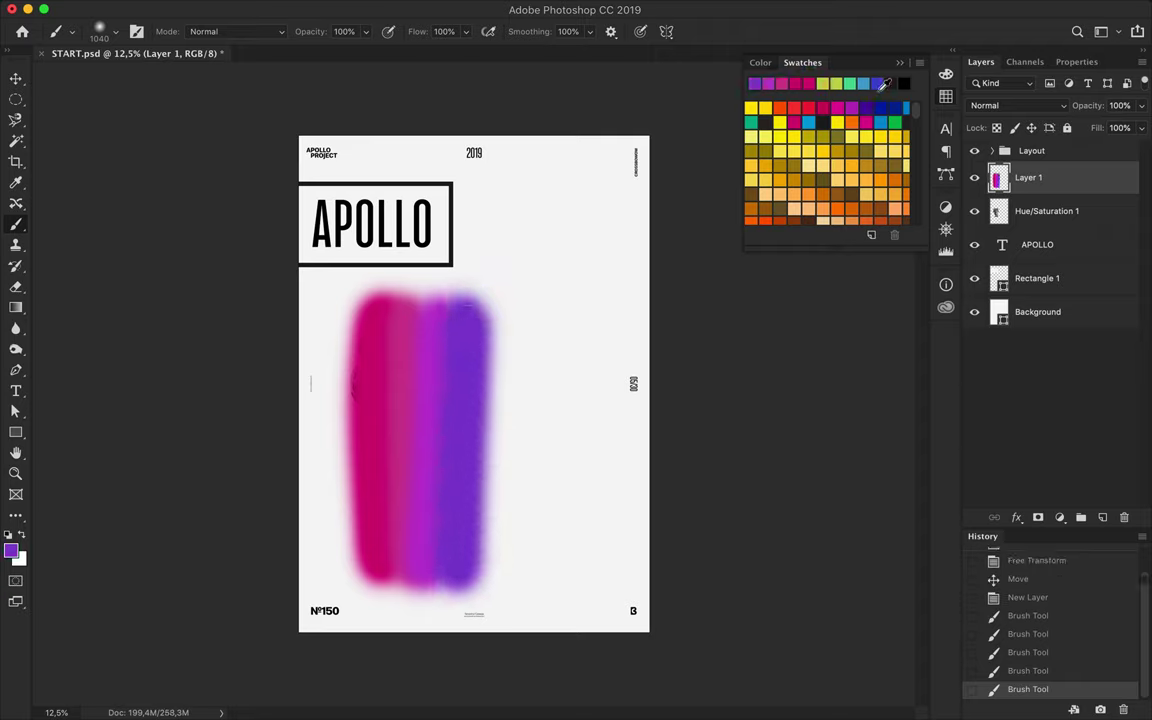
Add light-blue stripes down the right side, discarding a yellow-green one.
left_click(877, 83)
left_click_drag(495, 290, 500, 575)
left_click(809, 122)
left_click_drag(535, 295, 535, 375)
left_click(535, 575, "shift")
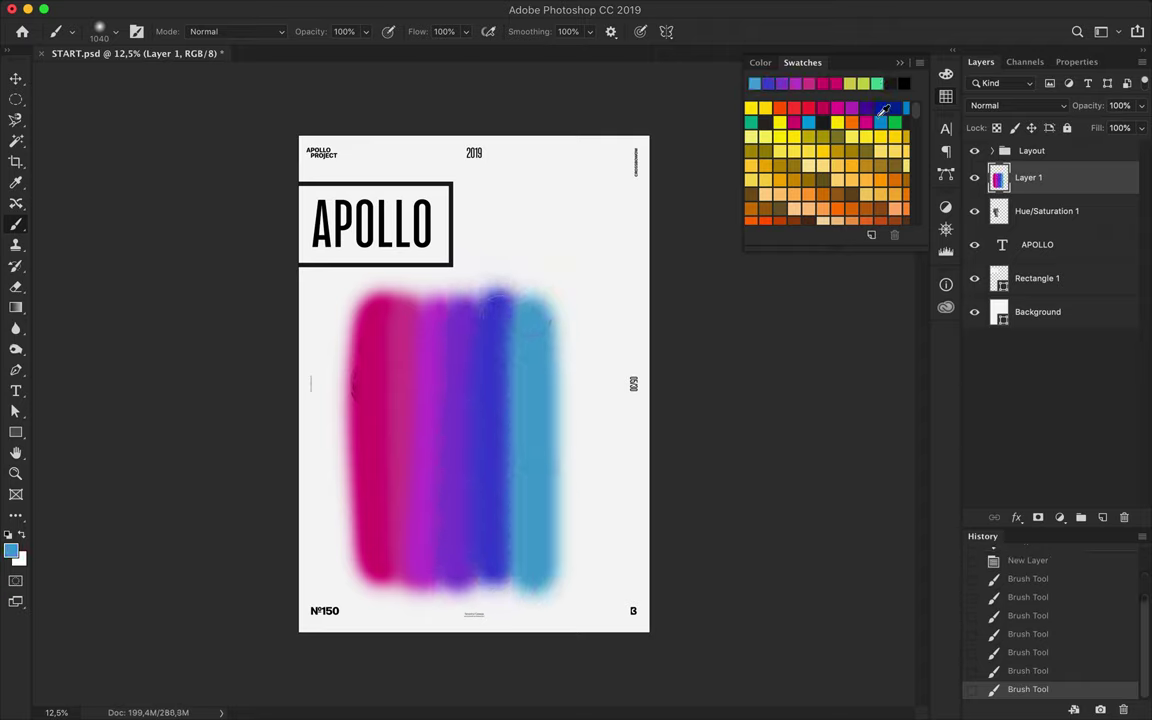
left_click_drag(545, 295, 545, 585)
key("ctrl+z")
Widen the painted stripes across the poster in both directions.
key("v")
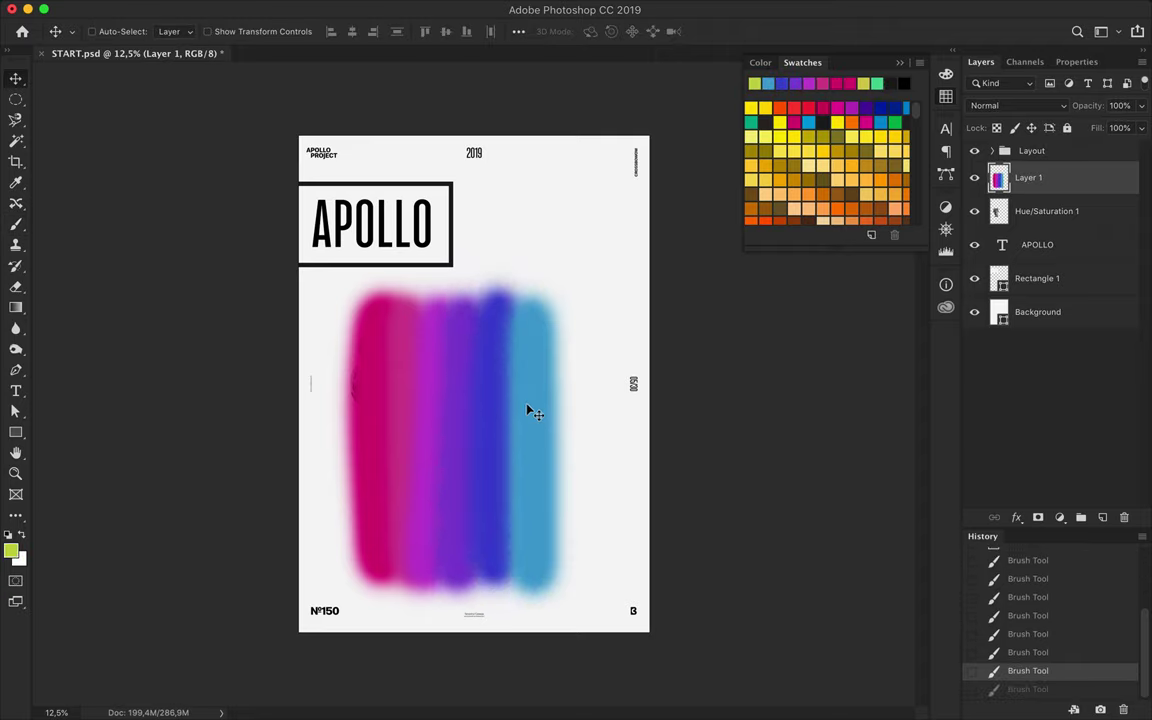
key("ctrl+t")
left_click_drag(577, 439, 619, 438)
left_click_drag(327, 439, 311, 439)
key("Return")
Duplicate the striped layer and apply a Gaussian Blur to the copy.
key("ctrl+j")
left_click(393, 8)
mouse_move(400, 199)
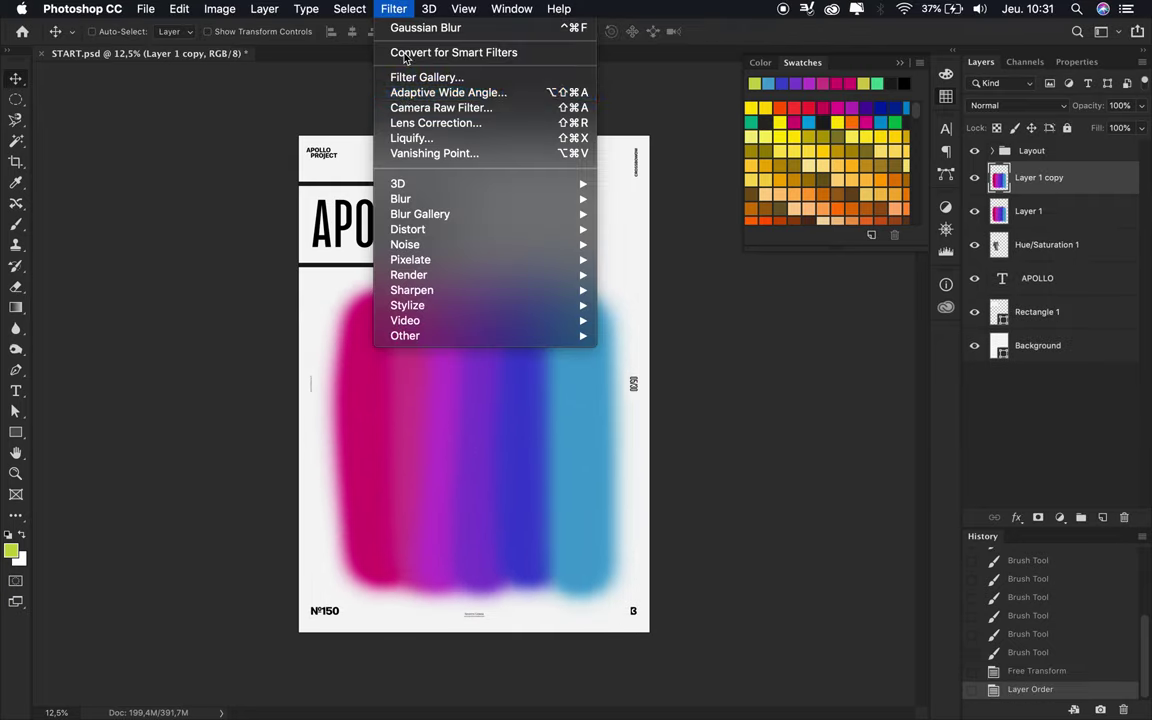
left_click(663, 260)
key("Return")
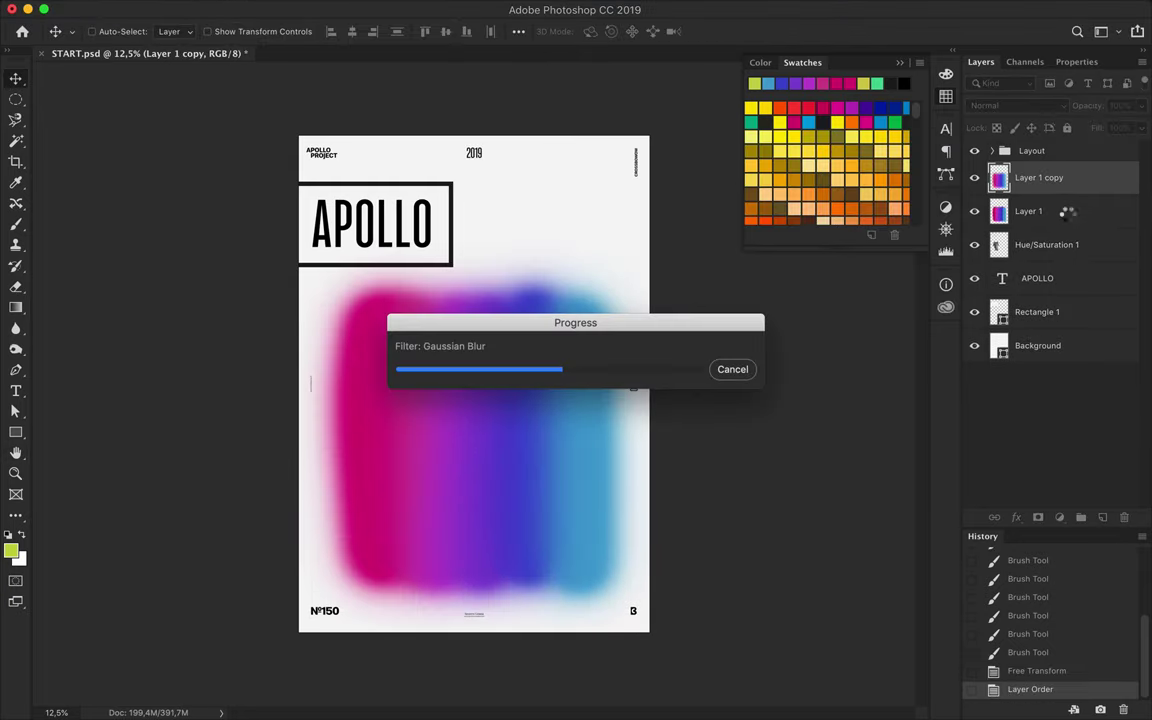
Merge Layer 1 with its copies and bring the merged blob into Liquify.
left_click(1067, 219)
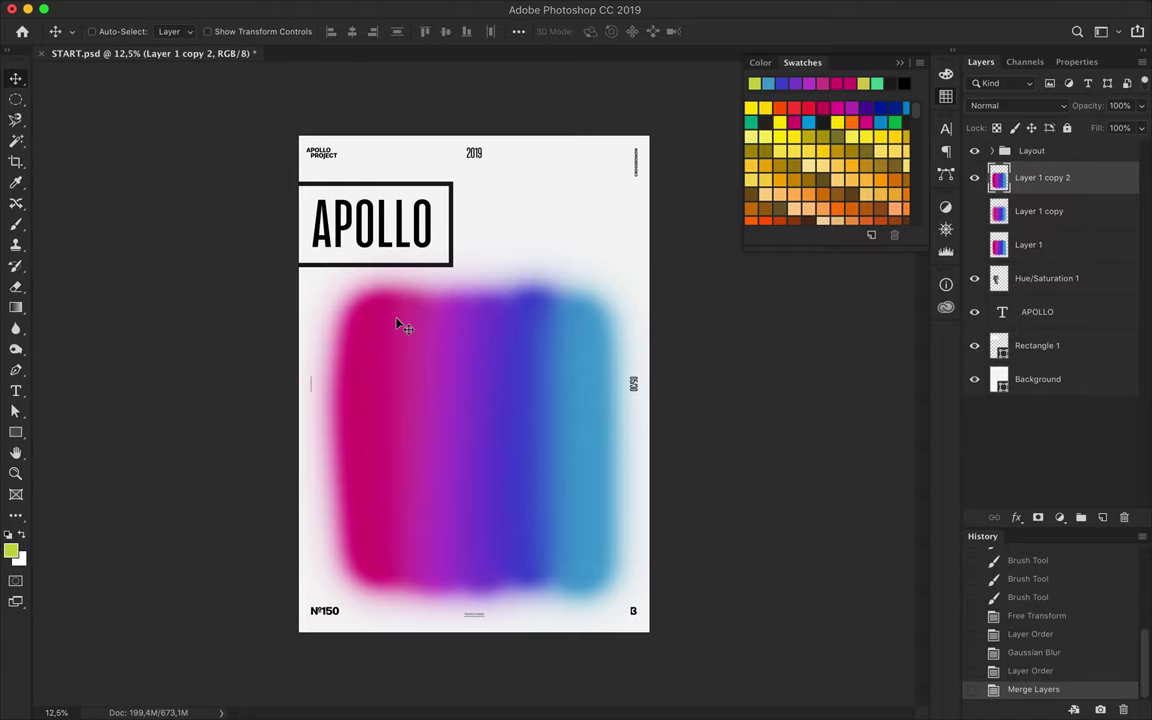
key("ctrl+t")
key("Escape")
left_click(381, 8)
left_click(417, 141)
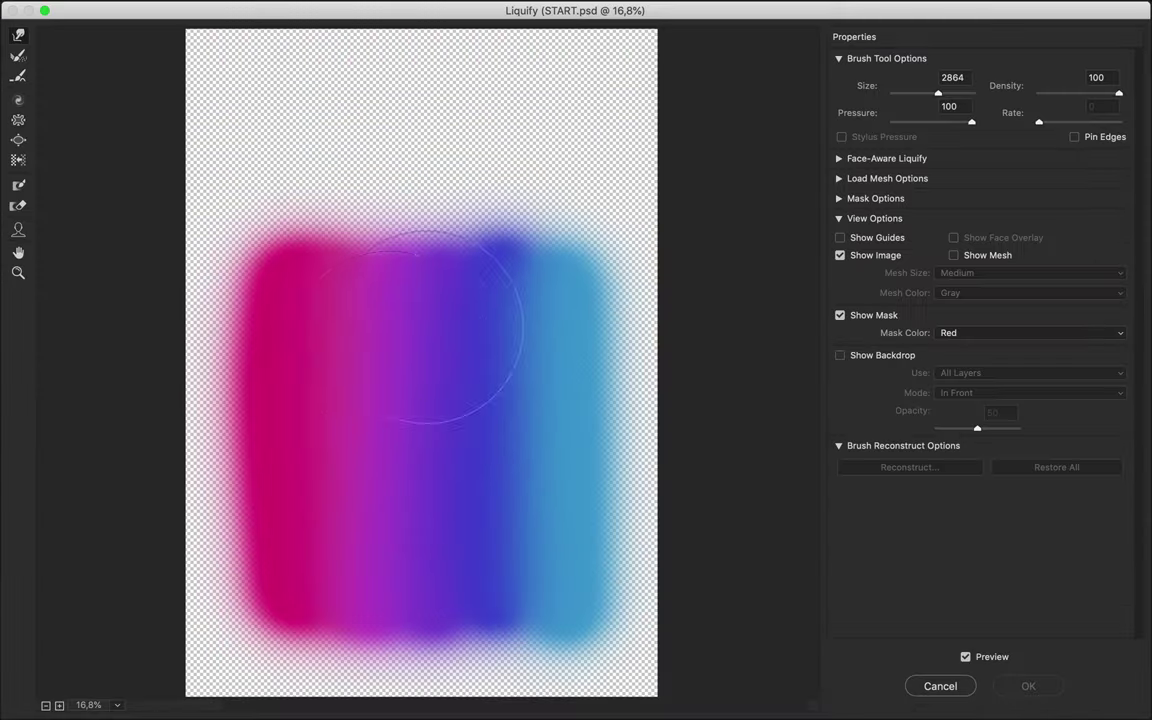
Try Forward Warp curls on the blob, then undo them and restore its original shape.
mouse_move(335, 340)
left_mouse_down()
mouse_move(476, 257)
mouse_move(468, 545)
mouse_move(334, 579)
mouse_move(273, 448)
mouse_move(386, 360)
mouse_move(257, 365)
mouse_move(219, 489)
mouse_move(398, 626)
mouse_move(643, 514)
mouse_move(154, 586)
mouse_move(437, 64)
mouse_move(690, 115)
left_mouse_up()
key("ctrl+alt+z")
key("ctrl+alt+z")
key("ctrl+alt+z")
key("ctrl+alt+z")
key("ctrl+alt+z")
key("ctrl+shift+z")
mouse_move(563, 263)
left_mouse_down()
mouse_move(514, 154)
mouse_move(180, 489)
mouse_move(159, 591)
mouse_move(321, 535)
left_mouse_up()
mouse_move(541, 357)
left_mouse_down()
mouse_move(296, 231)
mouse_move(290, 98)
left_mouse_up()
key("ctrl+alt+z")
key("ctrl+alt+z")
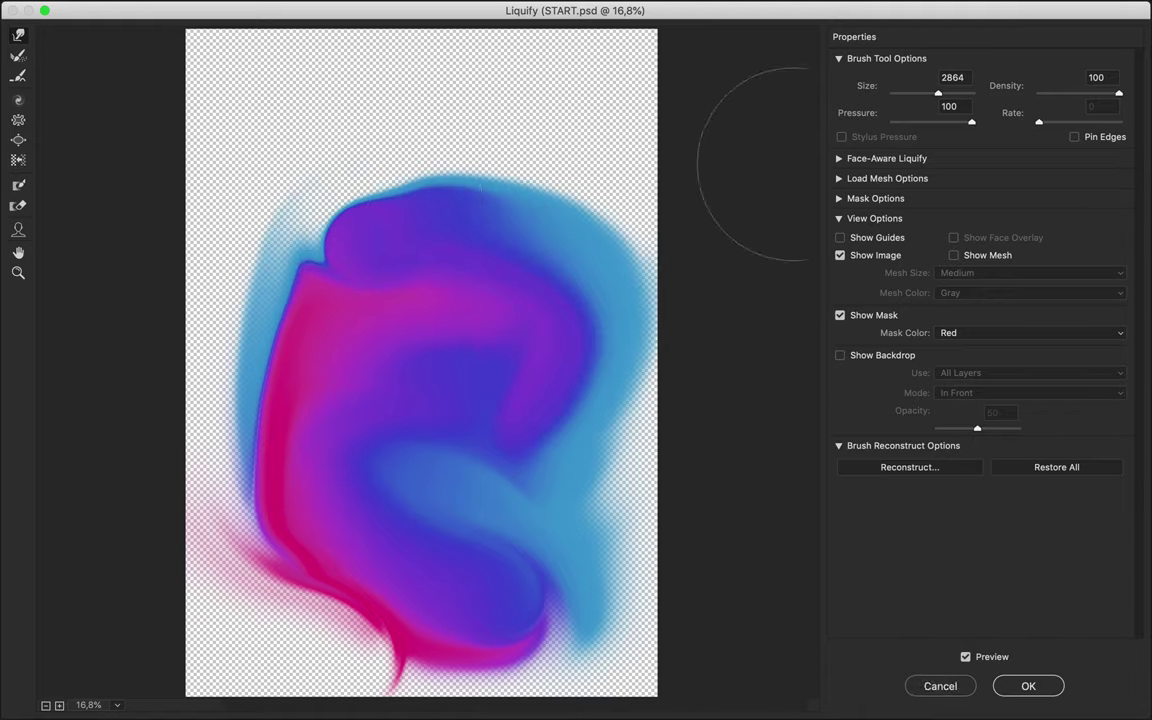
mouse_move(257, 334)
left_mouse_down()
mouse_move(597, 463)
mouse_move(458, 154)
left_mouse_up()
key("ctrl+alt+z")
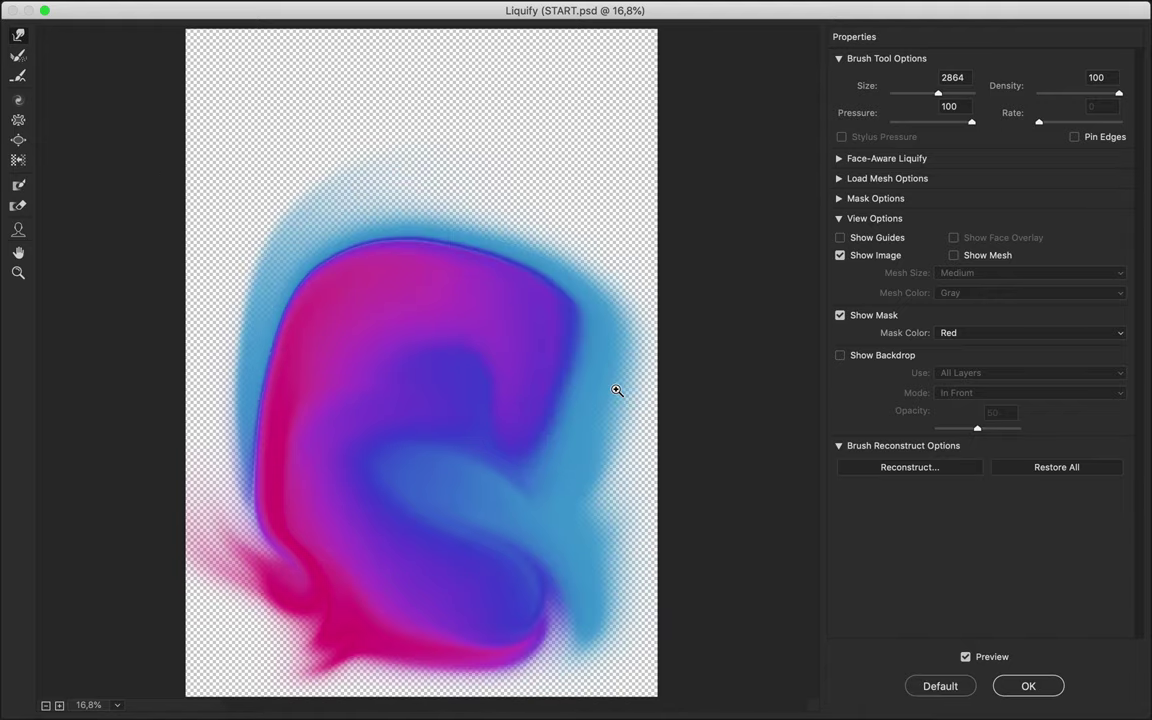
Swirl blue, magenta and purple into curls through the blob's centre and sides.
key("ctrl+alt+z")
key("ctrl+alt+z")
key("ctrl+alt+z")
key("ctrl+alt+z")
key("ctrl+alt+z")
left_click(936, 93)
mouse_move(555, 622)
left_mouse_down()
mouse_move(424, 527)
mouse_move(411, 555)
mouse_move(560, 450)
mouse_move(400, 465)
mouse_move(594, 391)
left_mouse_up()
key("ctrl+alt+z")
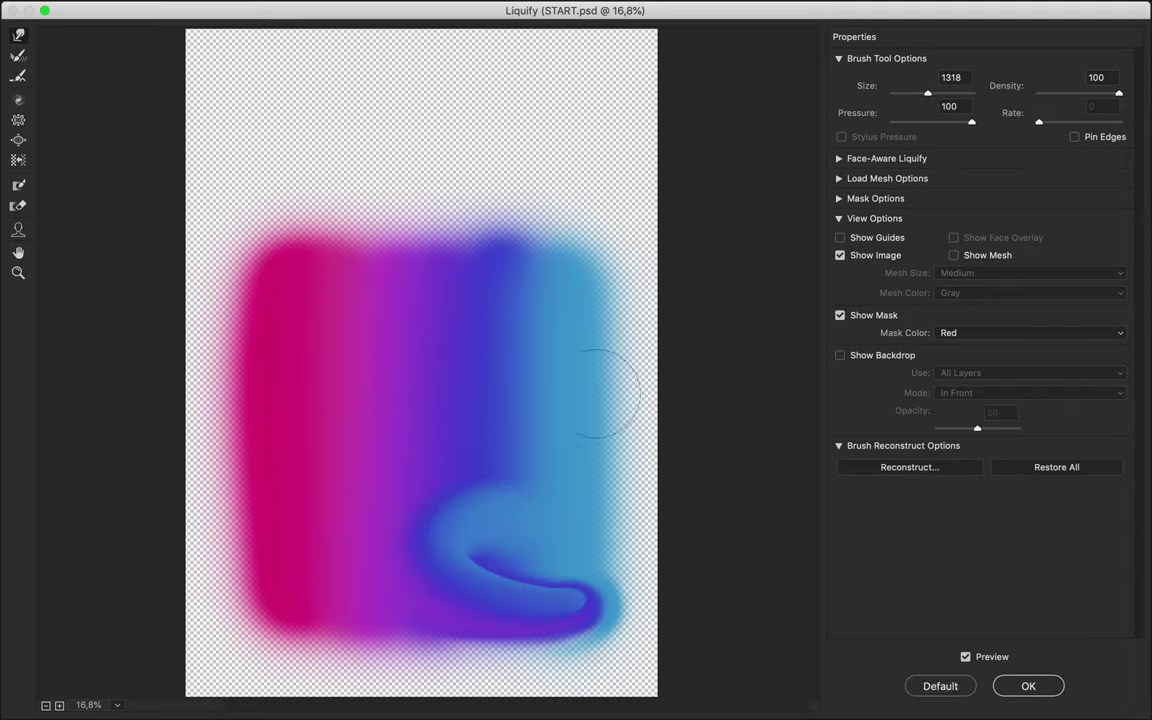
mouse_move(393, 411)
left_mouse_down()
mouse_move(514, 321)
mouse_move(480, 330)
left_mouse_up()
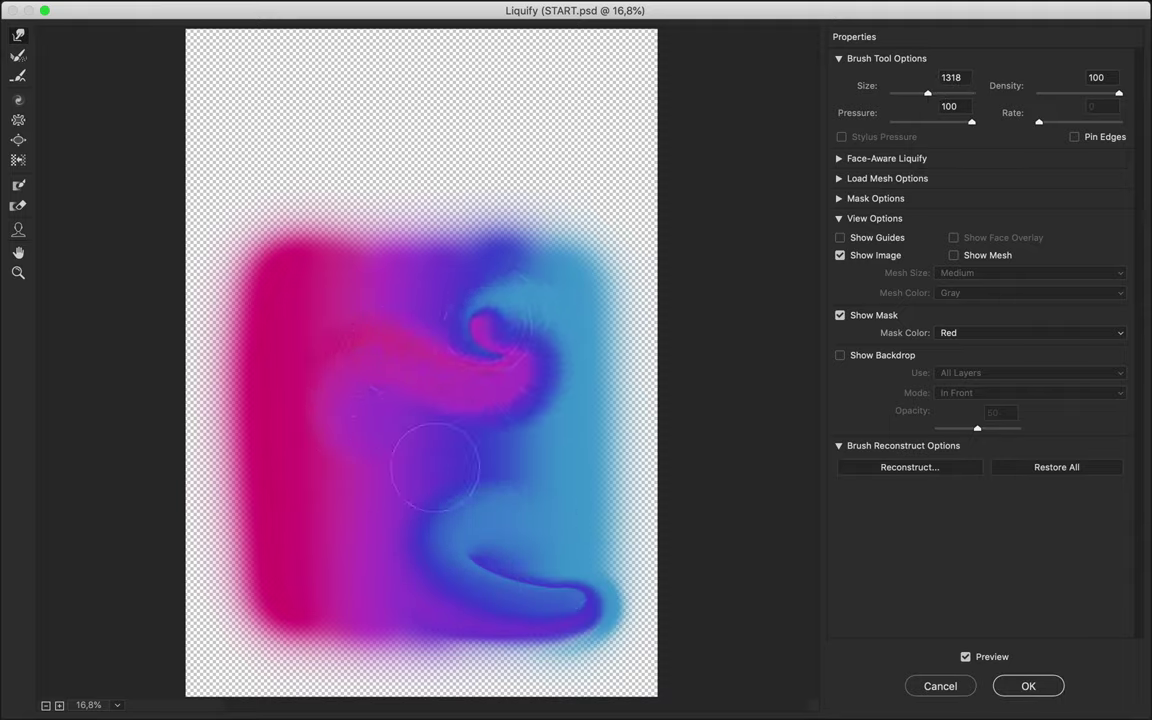
left_click_drag(405, 482, 338, 563)
mouse_move(567, 455)
left_mouse_down()
mouse_move(586, 329)
mouse_move(580, 470)
left_mouse_up()
mouse_move(291, 321)
left_mouse_down()
mouse_move(380, 240)
mouse_move(330, 250)
left_mouse_up()
key("ctrl+z")
Push more magenta and purple swirls into the blob's left and lower-left areas.
mouse_move(305, 420)
left_mouse_down()
mouse_move(257, 424)
mouse_move(235, 490)
left_mouse_up()
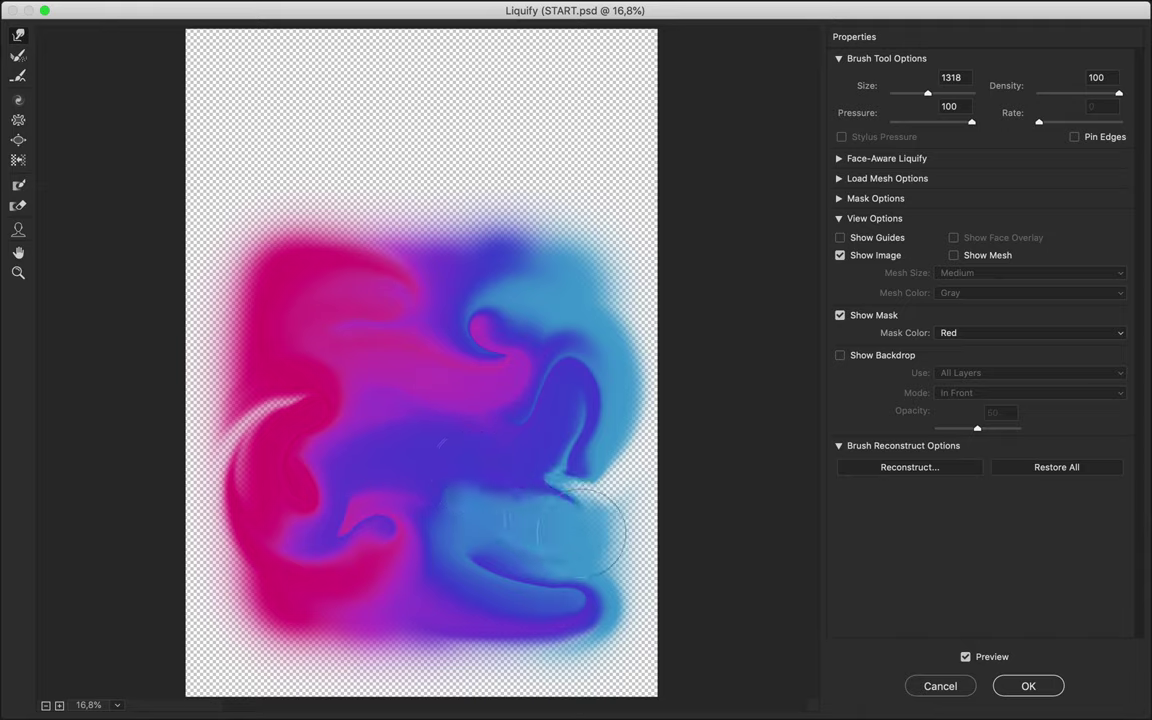
left_click_drag(386, 437, 453, 460)
left_click_drag(272, 370, 250, 425)
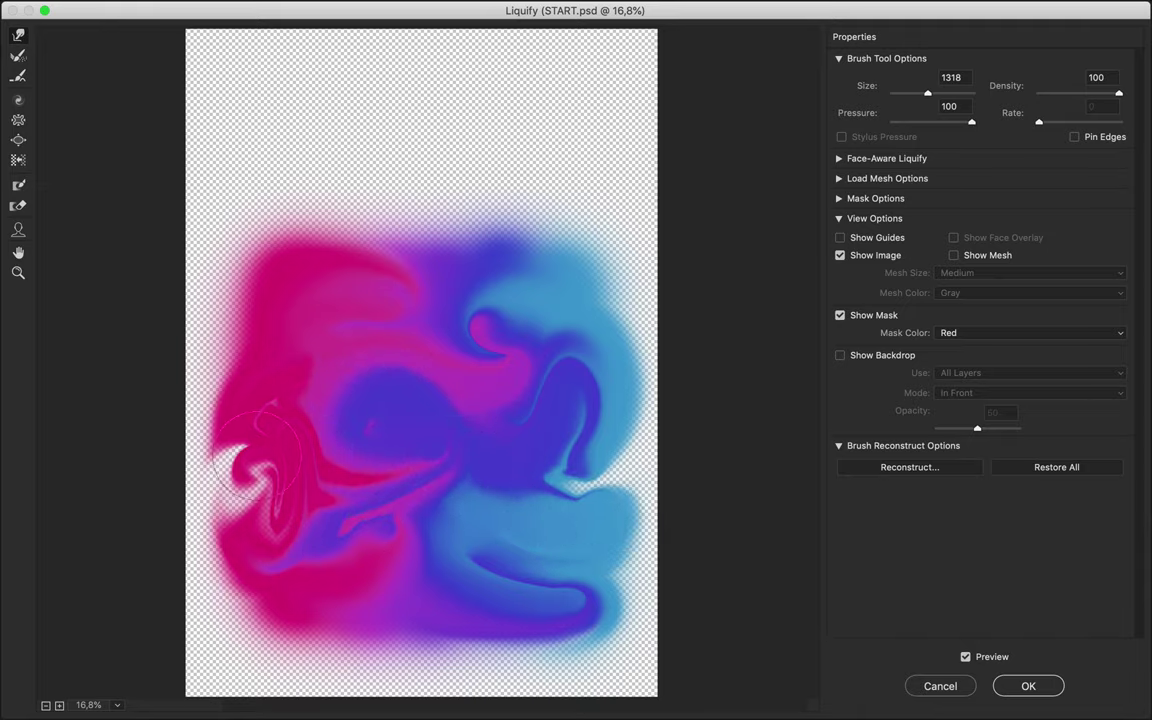
left_click_drag(315, 405, 245, 445)
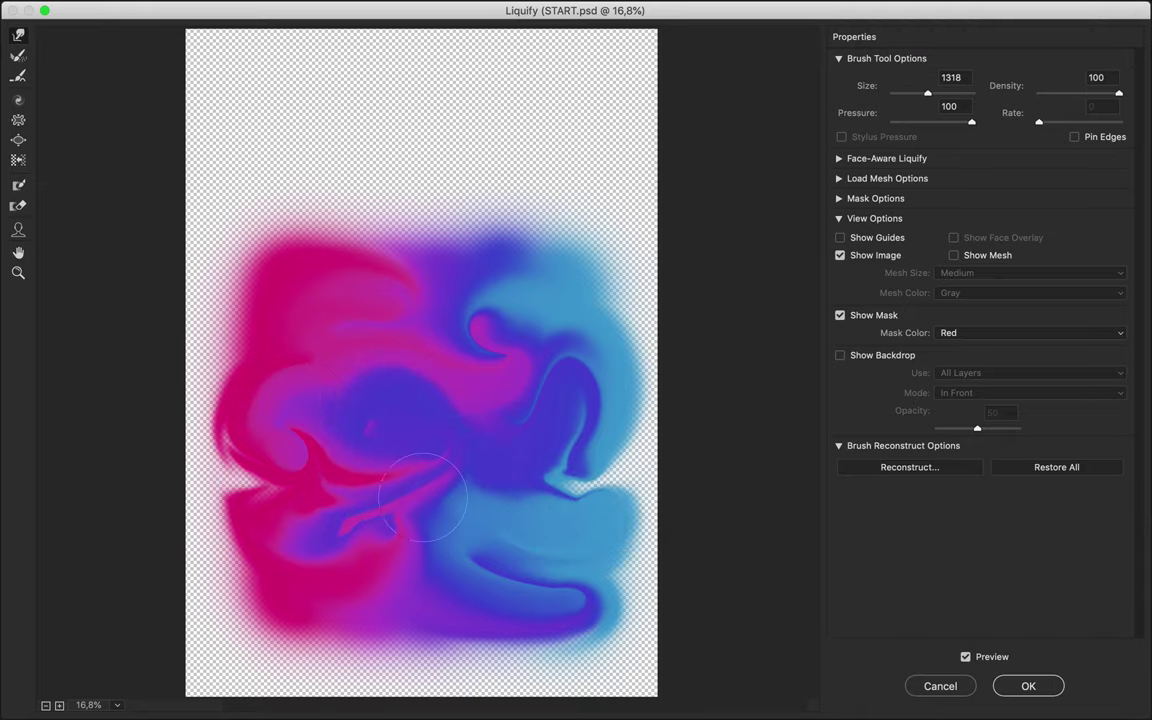
left_click_drag(270, 500, 300, 575)
mouse_move(400, 570)
left_mouse_down()
mouse_move(410, 300)
mouse_move(487, 275)
mouse_move(514, 206)
mouse_move(643, 309)
left_mouse_up()
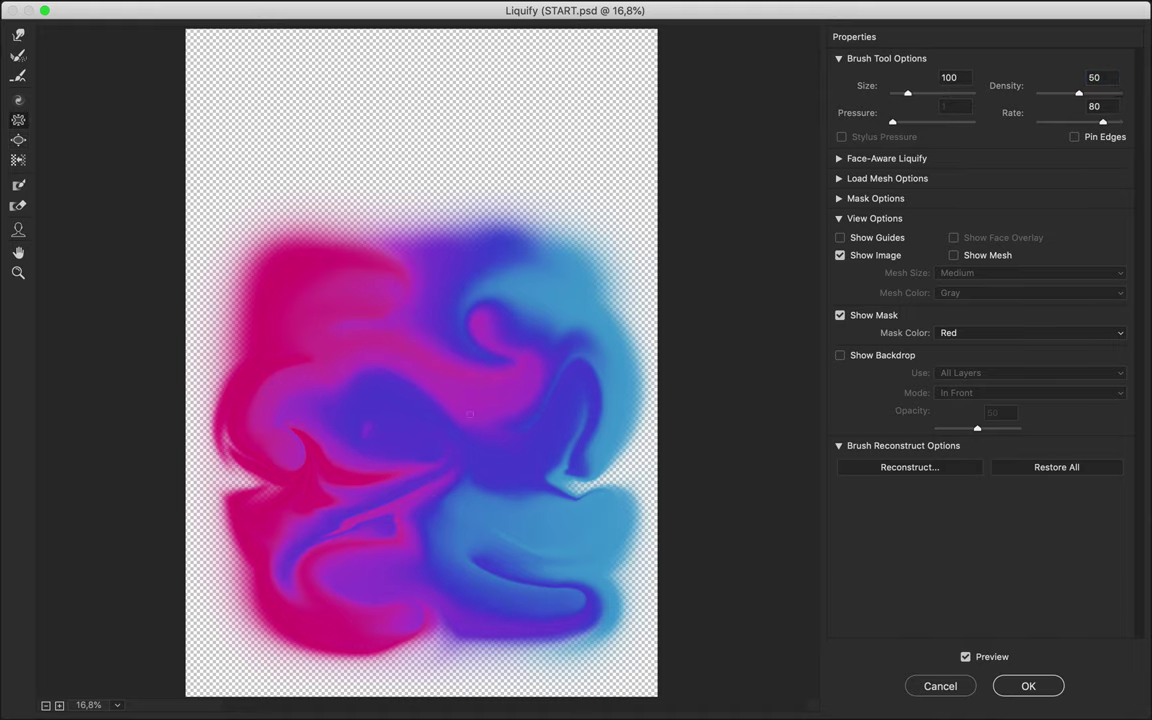
Bloat and twirl the blob's upper centre, then apply the Liquify result.
left_click(18, 140)
mouse_move(480, 320)
left_mouse_down()
mouse_move(437, 362)
mouse_move(283, 268)
left_mouse_up()
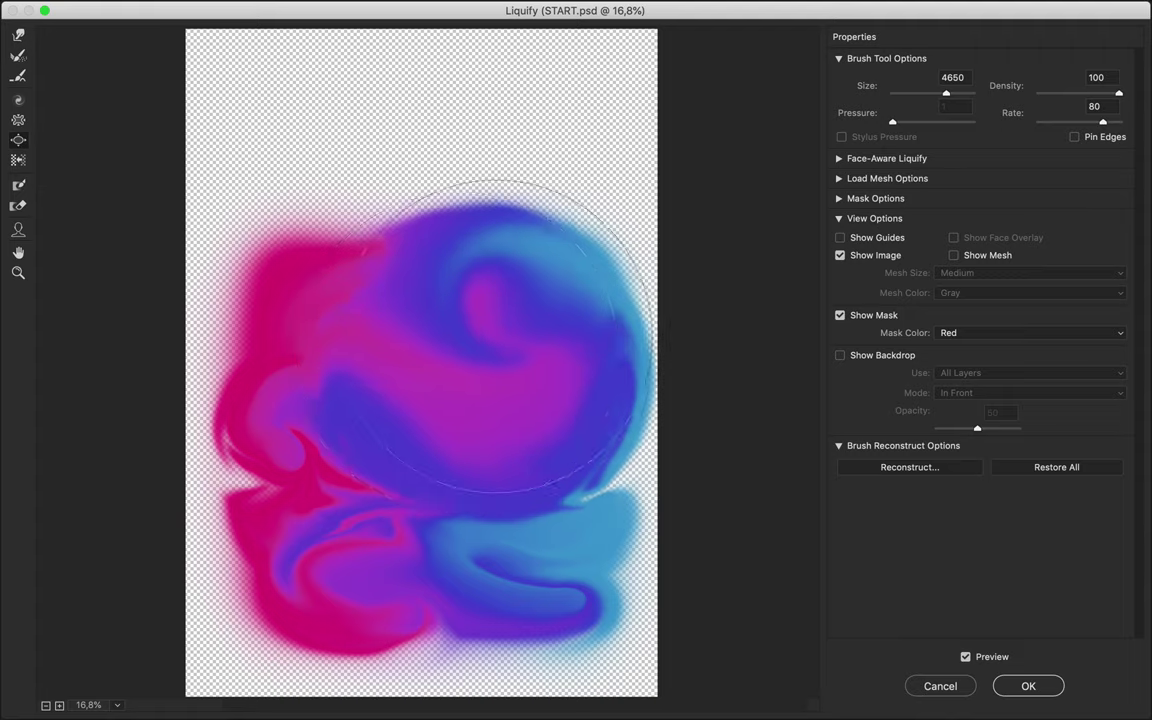
left_click_drag(382, 378, 490, 312)
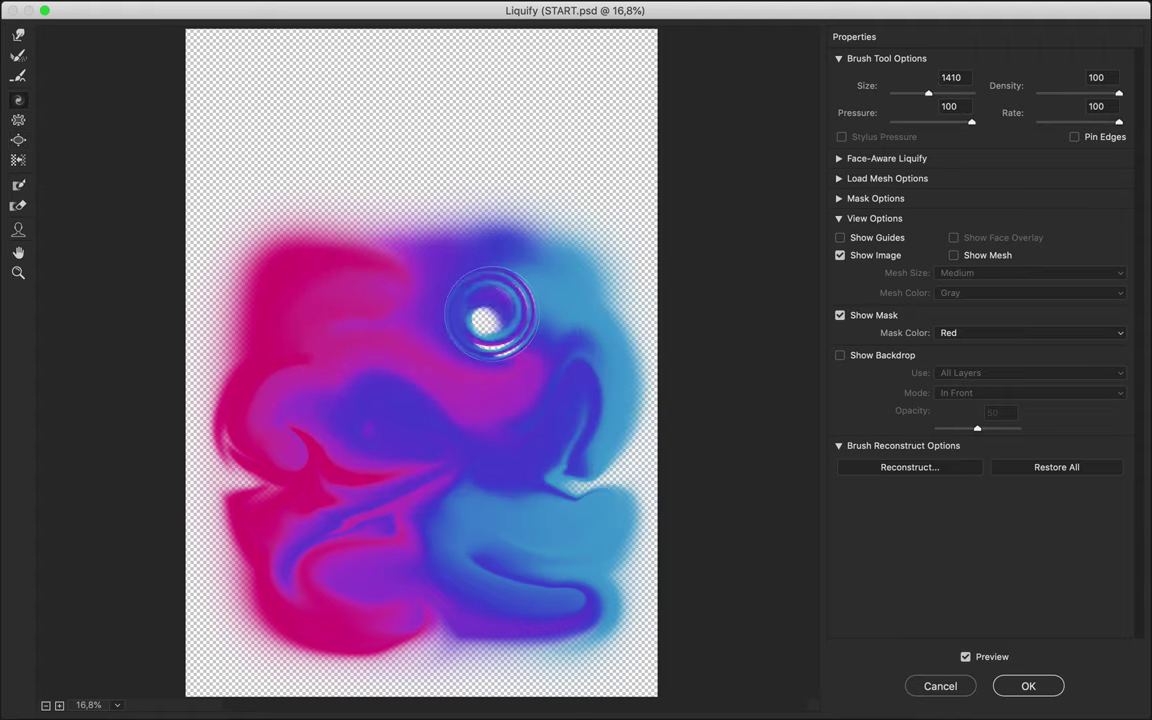
key("Return")
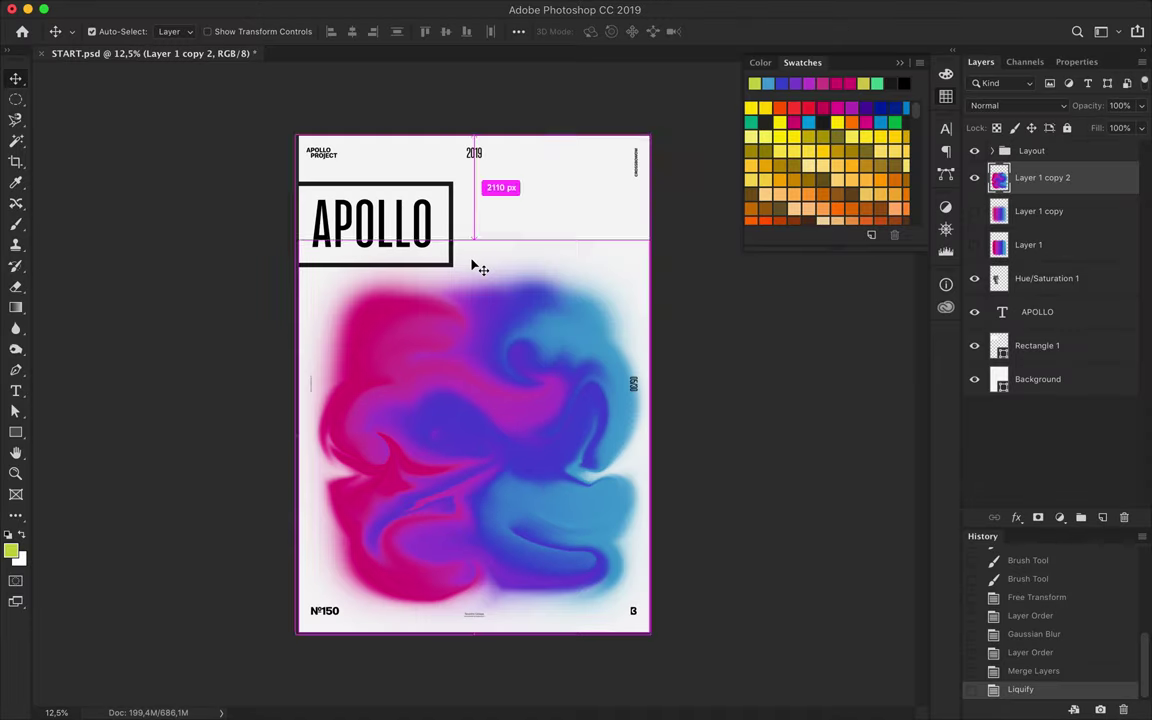
Undo the applied Liquify, reopen Liquify, and step back all its distortions.
key("ctrl+z")
left_click(383, 10)
left_click(411, 134)
left_click(705, 286)
left_click(1033, 670)
left_click(391, 8)
left_click(411, 138)
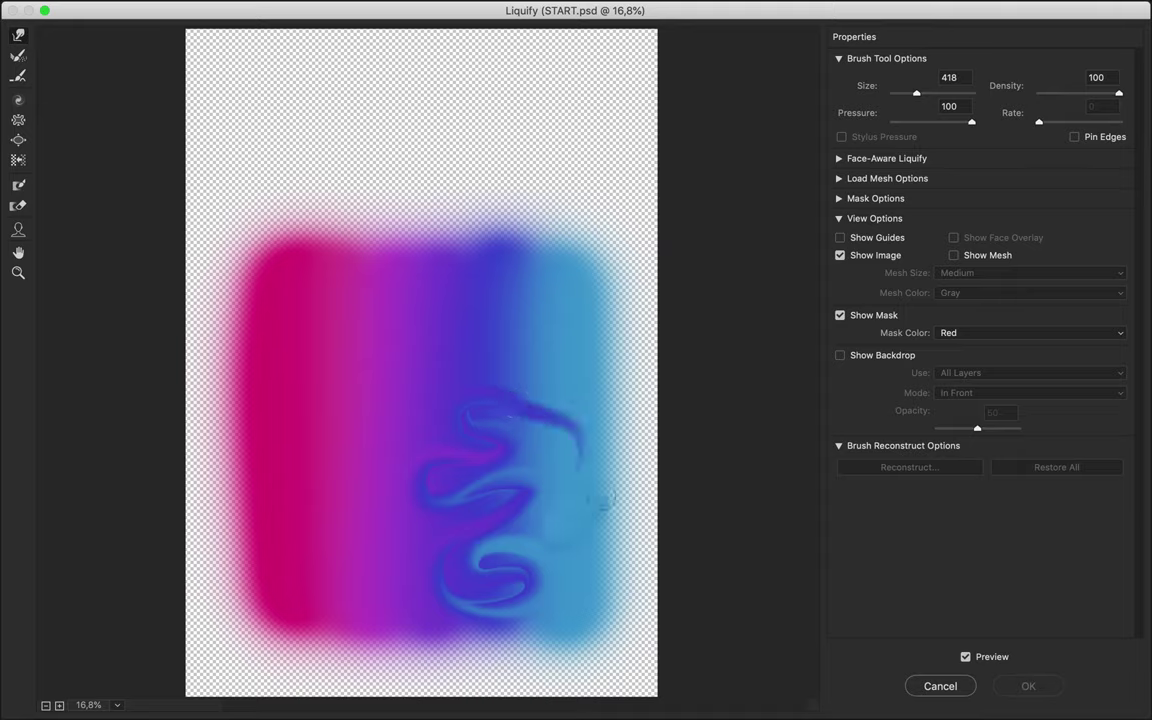
key("ctrl+alt+z")
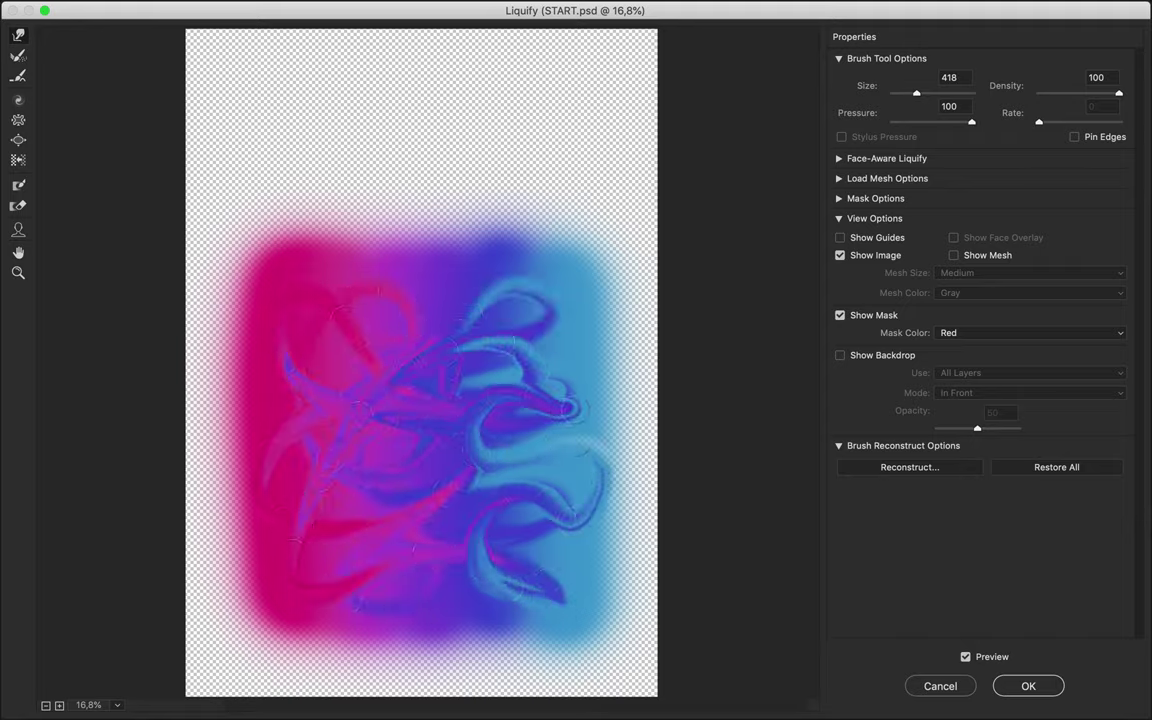
key("ctrl+alt+z")
key("ctrl+alt+z")
key("ctrl+alt+z")
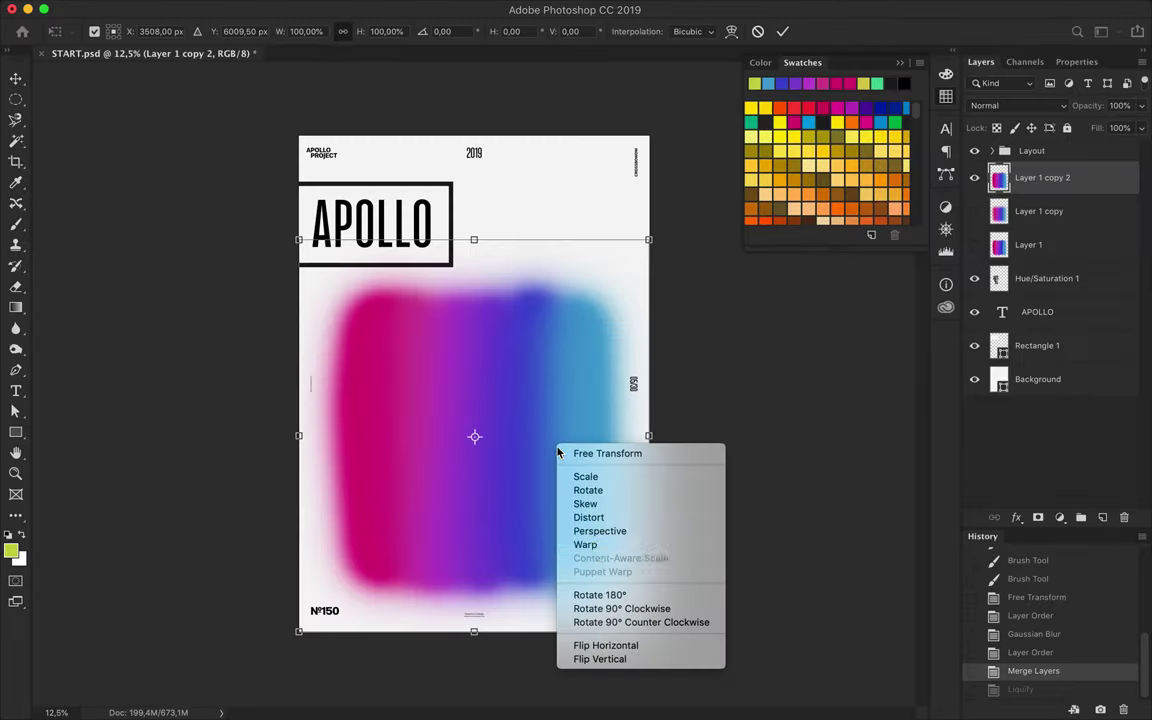
Warp the blob's mesh into wavy, tilted curves with a lifted top edge and commit.
left_click(584, 542)
left_click_drag(517, 418, 399, 494)
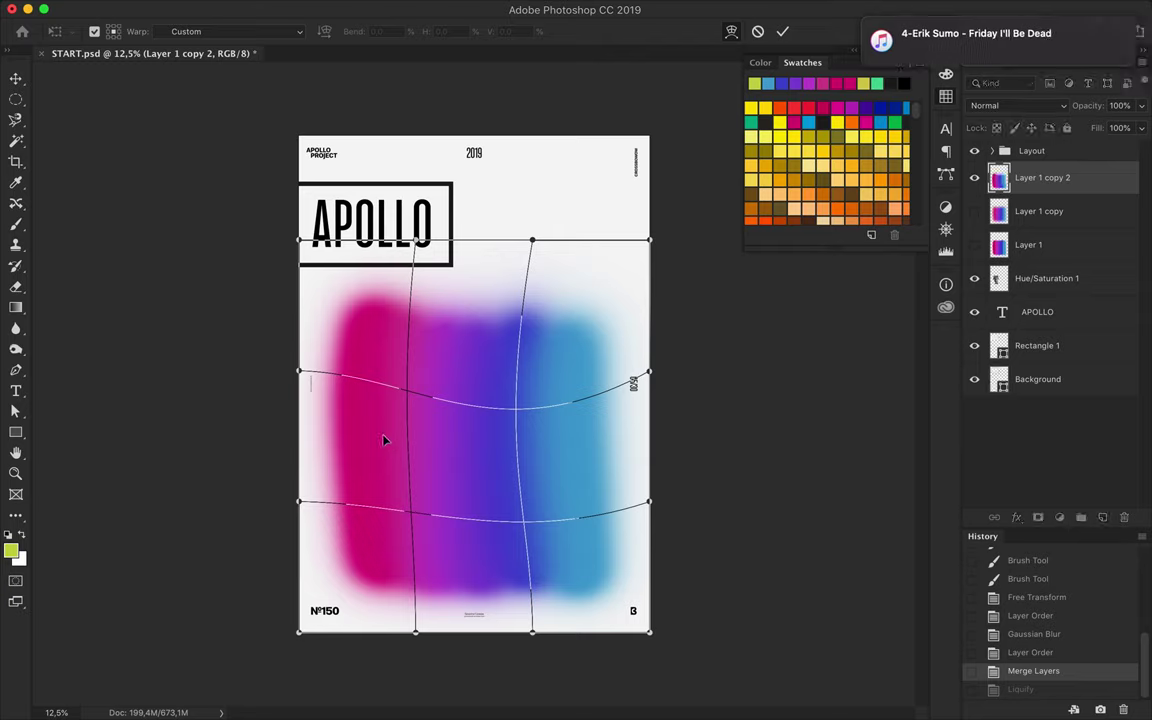
left_click_drag(383, 440, 472, 350)
left_click_drag(461, 293, 536, 207)
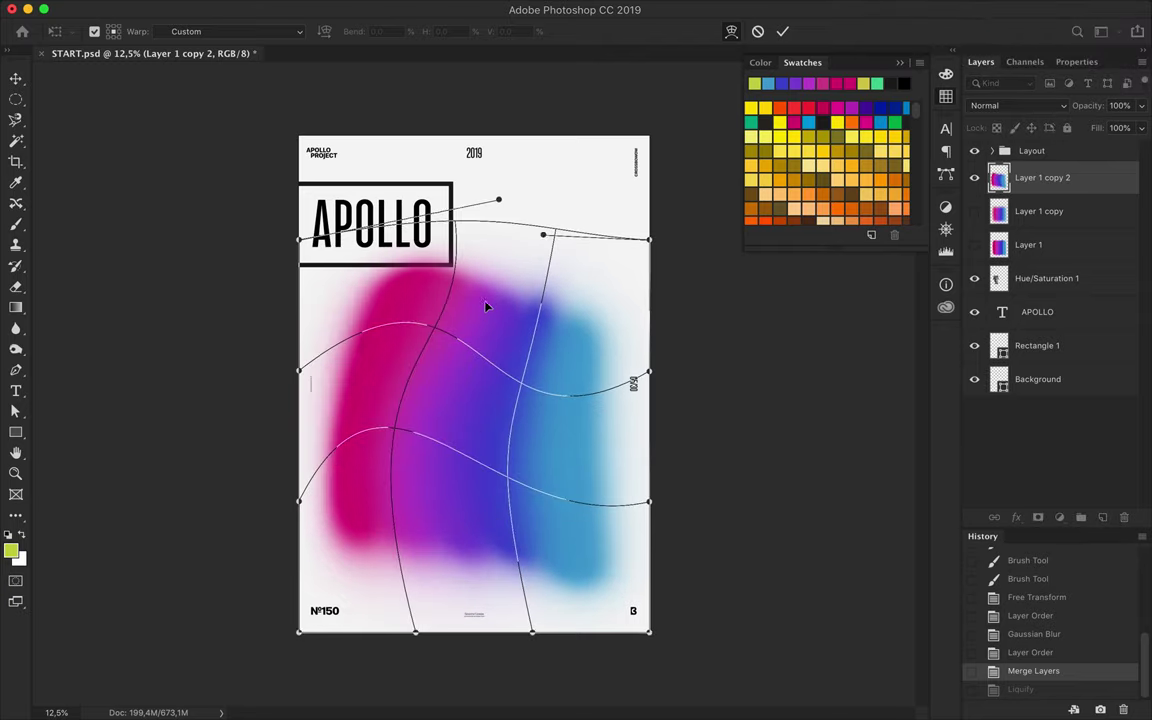
left_click_drag(482, 522, 437, 471)
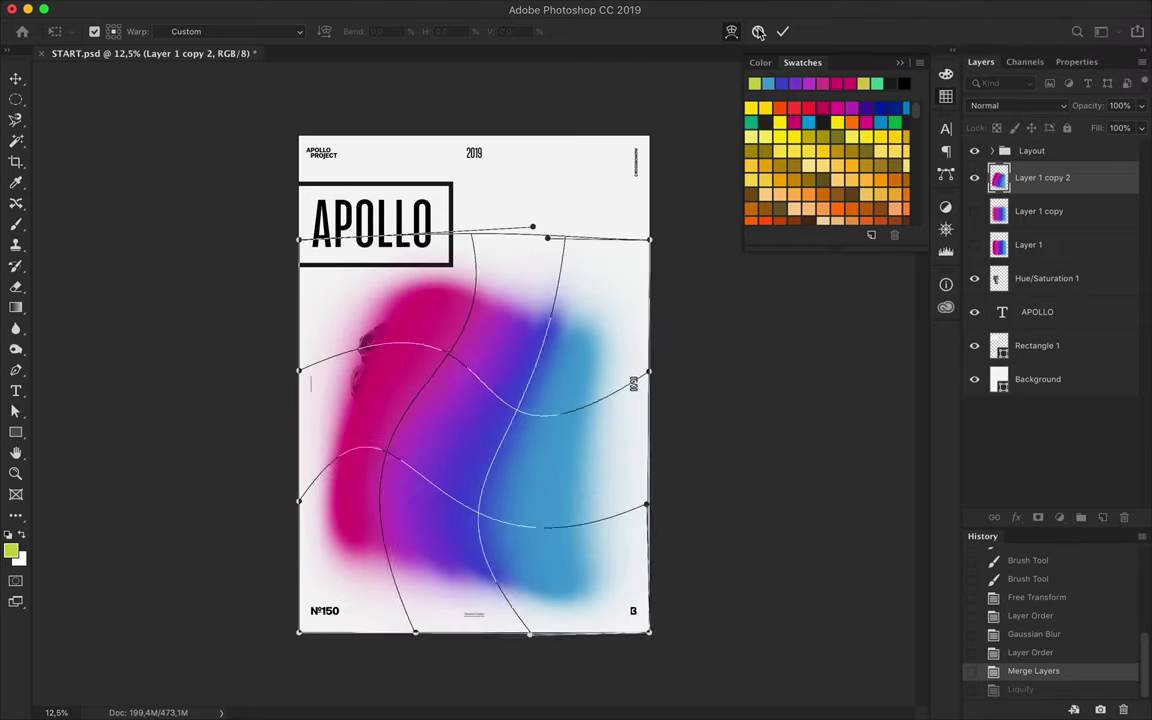
left_click(782, 31)
left_click(1017, 105)
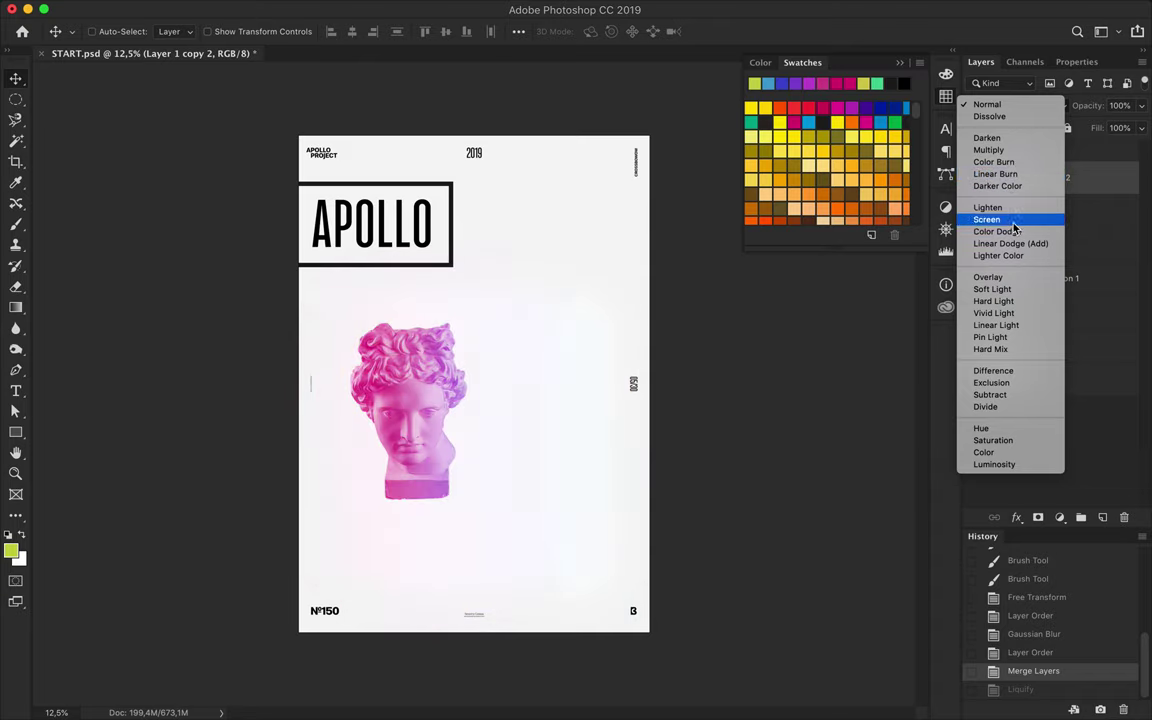
Clip a copy of the gradient to the statue head and blend it in Lighten mode.
left_click(1010, 207)
left_click_drag(1097, 193, 1090, 262)
key("ctrl+alt+g")
left_click(1017, 105)
left_click(1000, 185)
key("ctrl+shift+bracketright")
left_click(1017, 105)
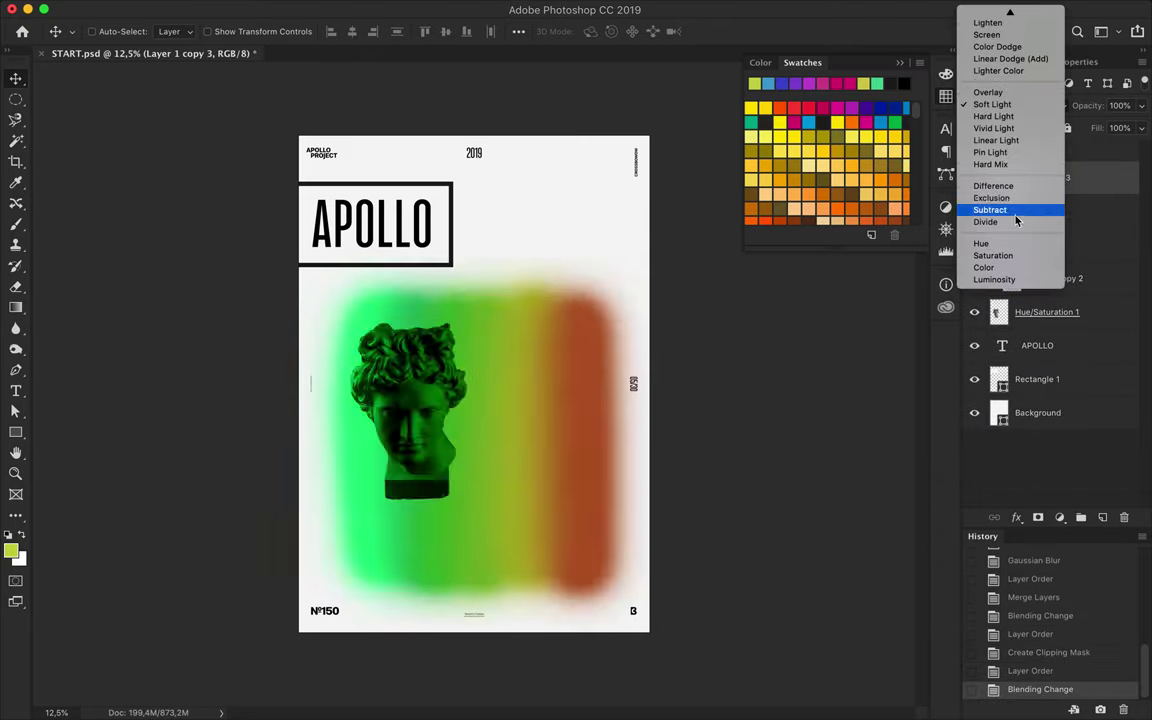
key("Escape")
left_click(1017, 105)
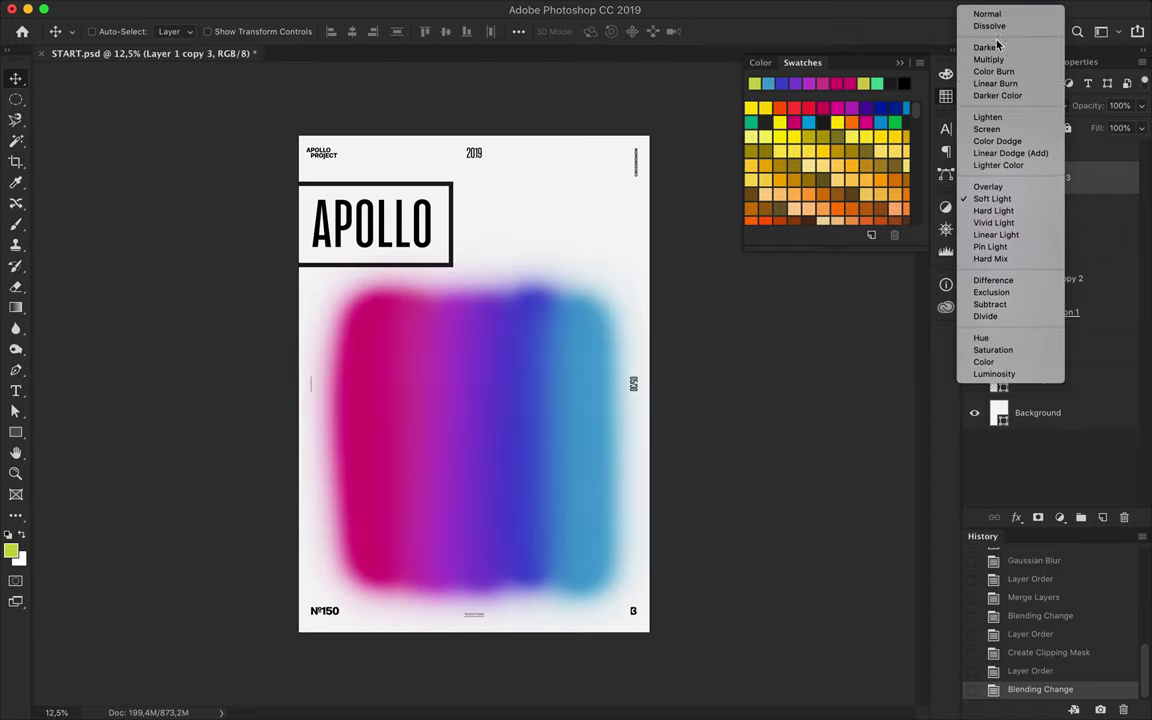
left_click(987, 117)
Duplicate the tinted head layers to the top and group them as Apollo.
key("ctrl+shift+bracketright")
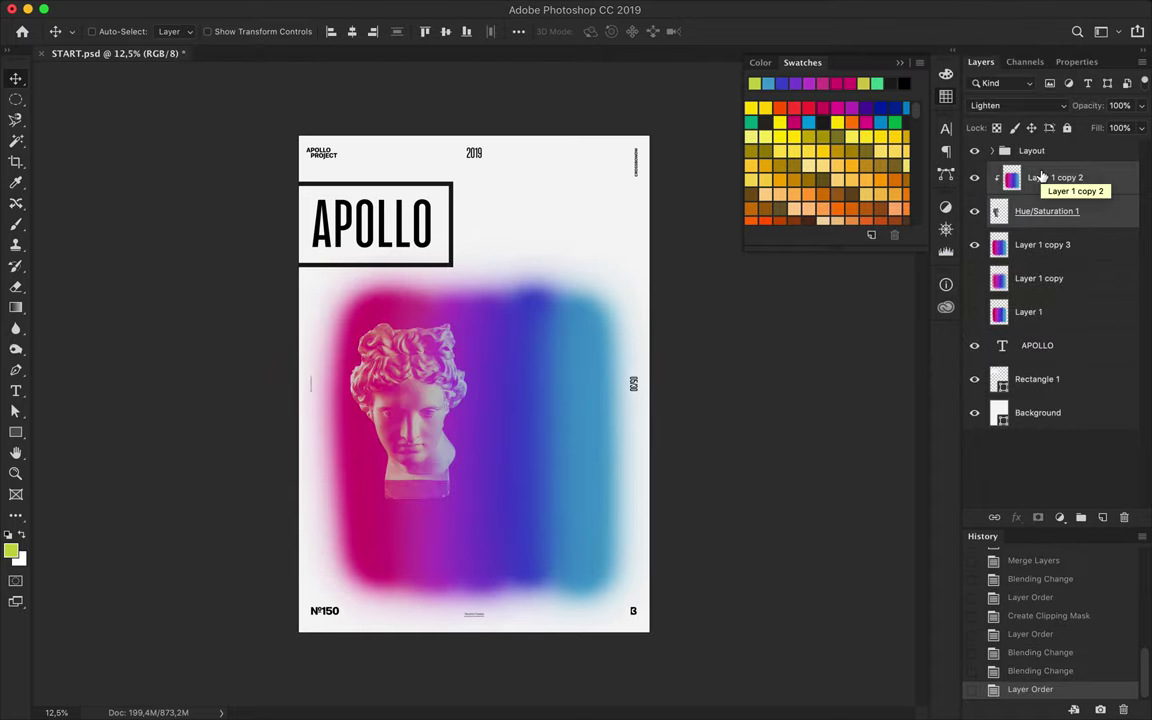
scroll(520, 428, "up", 3)
left_click_drag(1080, 185, 1060, 163)
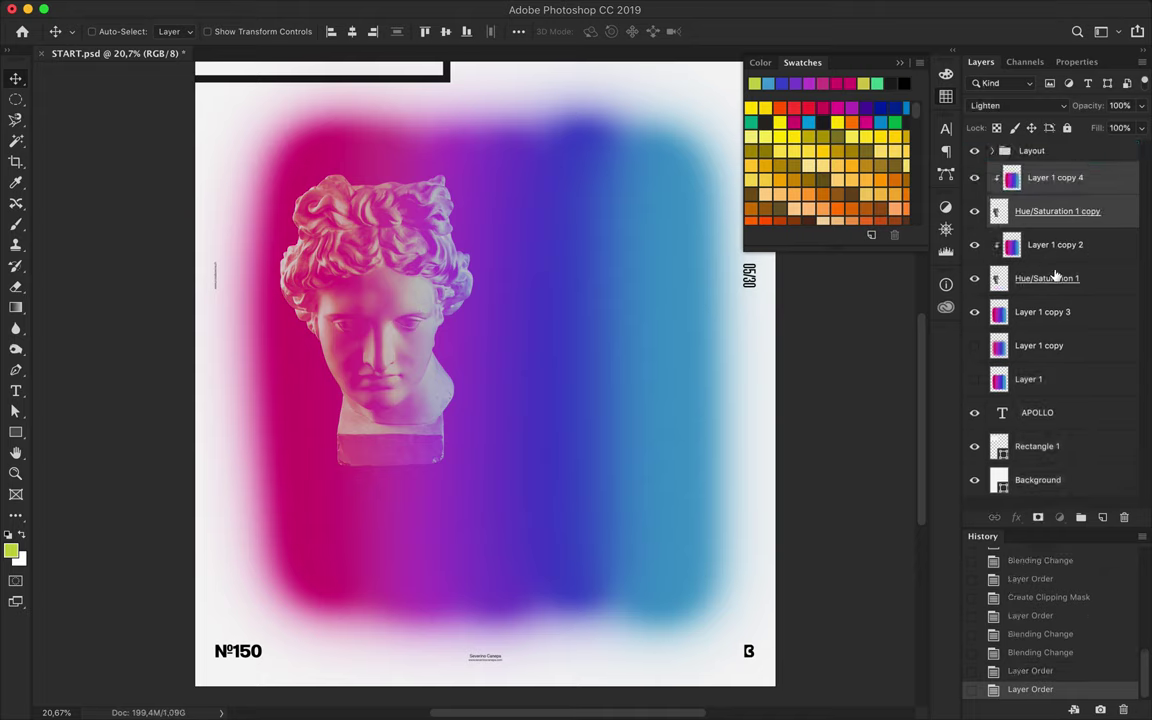
left_click(1081, 516)
double_click(1034, 171)
type("Apollo")
Shift the copied head right and down, then draw a pen path around a vertical slice.
key("v")
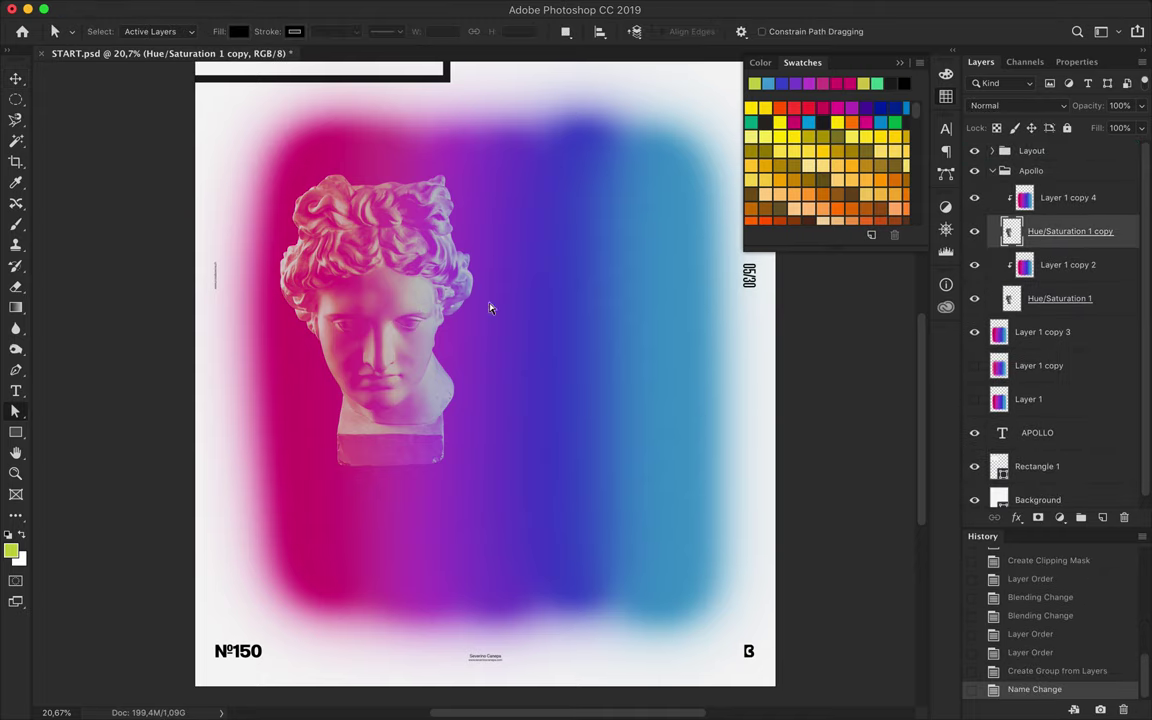
left_click_drag(489, 264, 550, 287)
scroll(475, 380, "up", 3)
key("p")
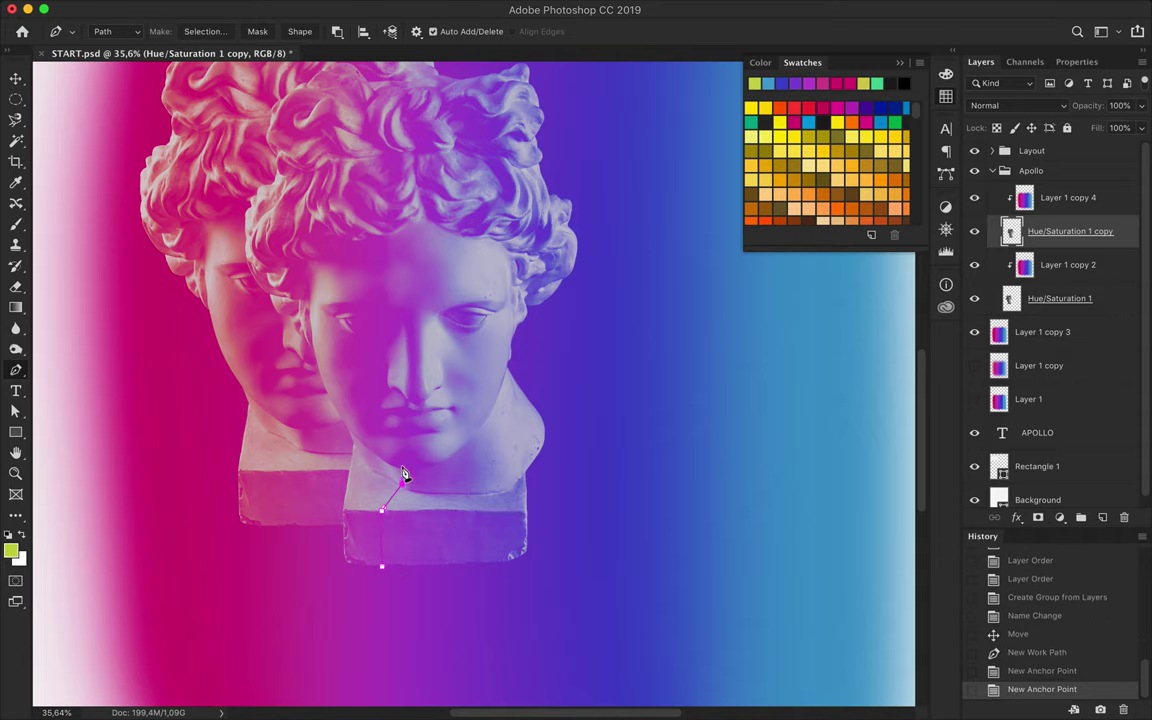
scroll(390, 234, "up", 2)
left_click_drag(372, 146, 418, 110)
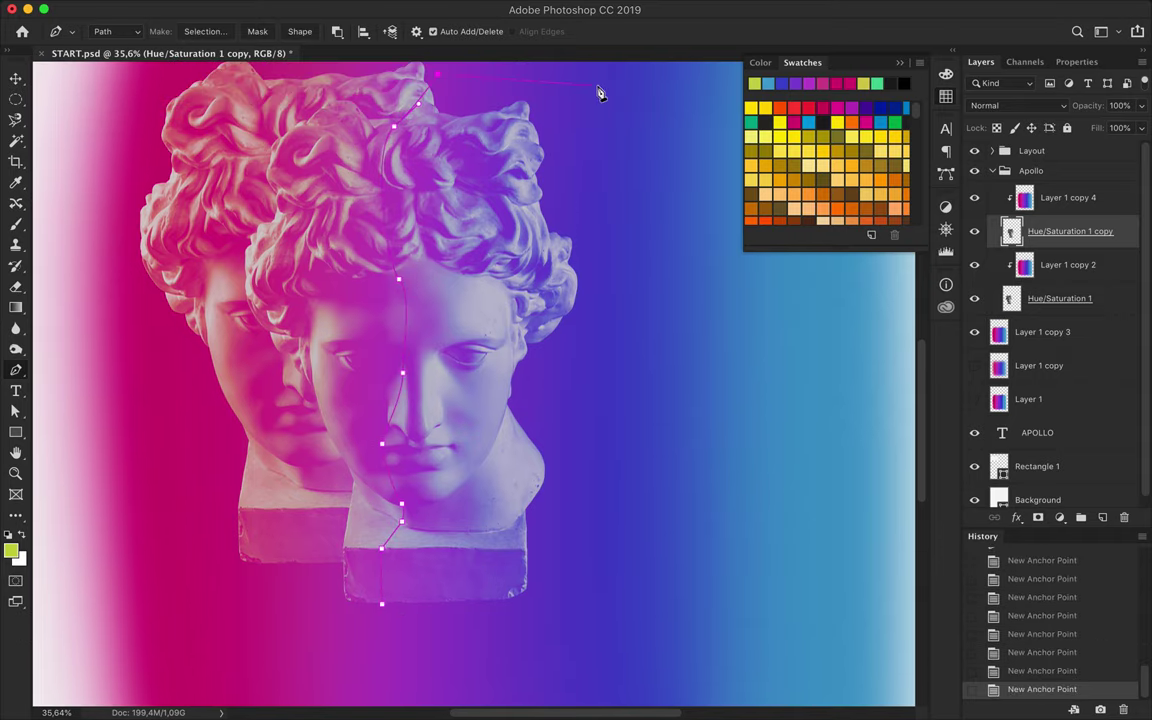
Cut the path's slice from the head, paste it as a new layer, and shift it left.
left_click(196, 37)
key("Return")
scroll(503, 413, "down", 2)
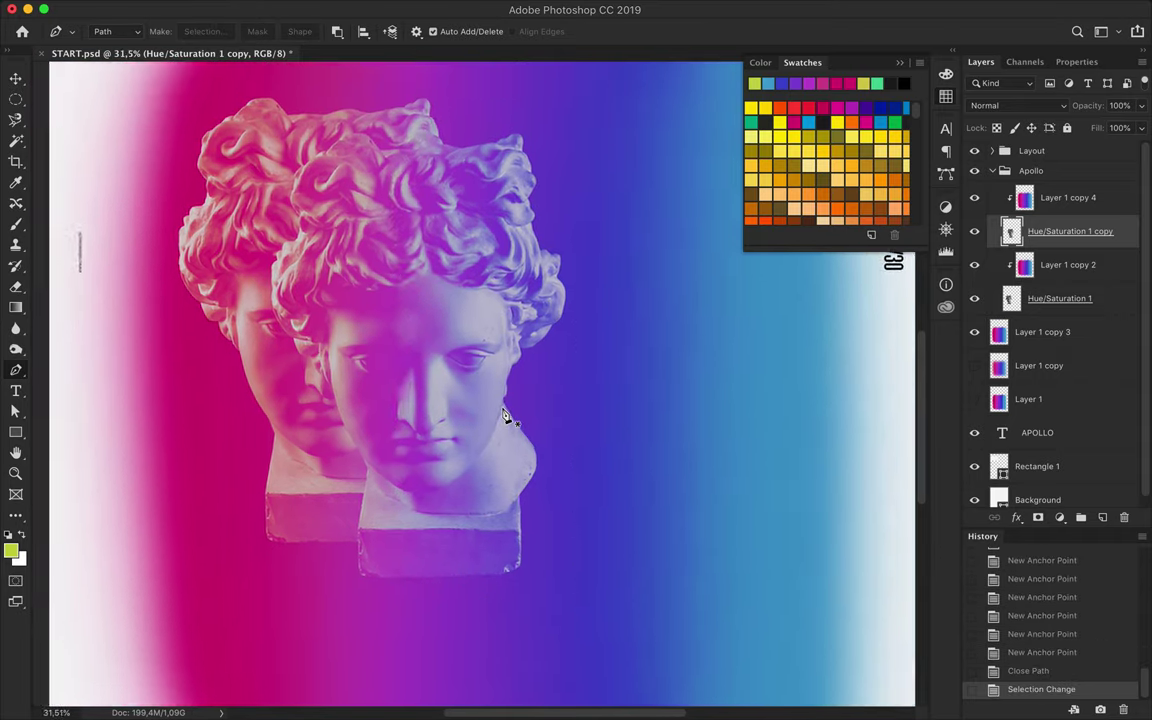
scroll(503, 413, "down", 1)
key("Delete")
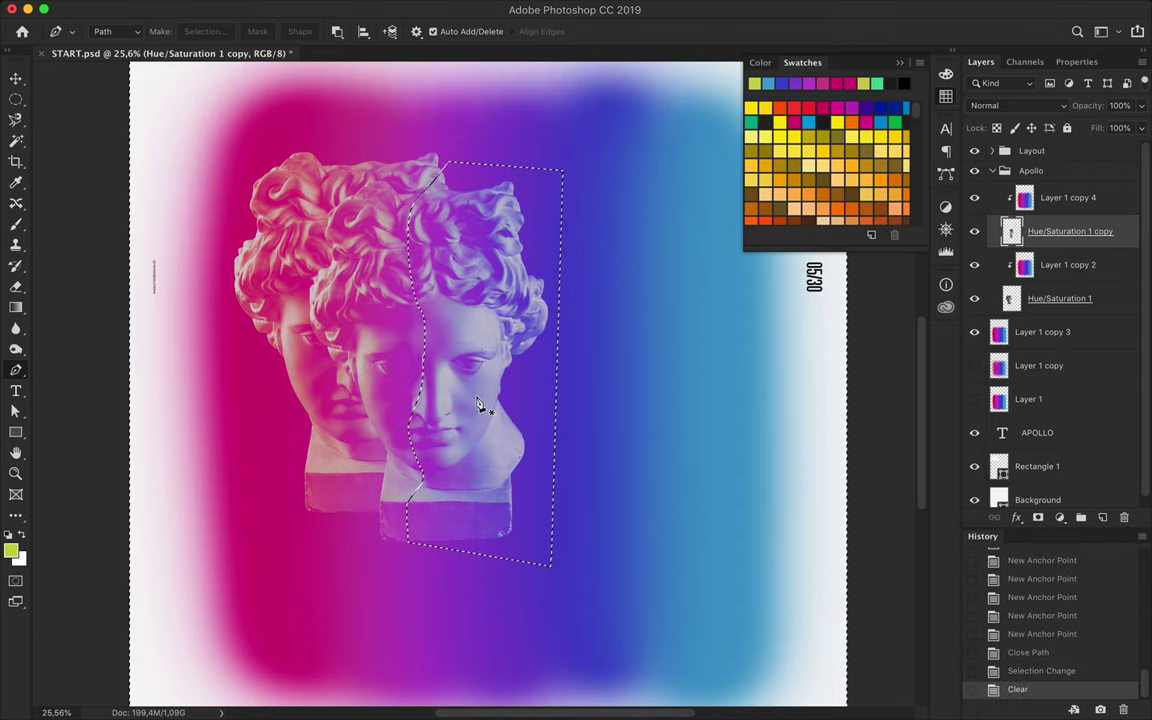
key("ctrl+v")
key("v")
mouse_move(520, 318)
left_mouse_down()
mouse_move(458, 403)
mouse_move(426, 386)
left_mouse_up()
key("ctrl+bracketright")
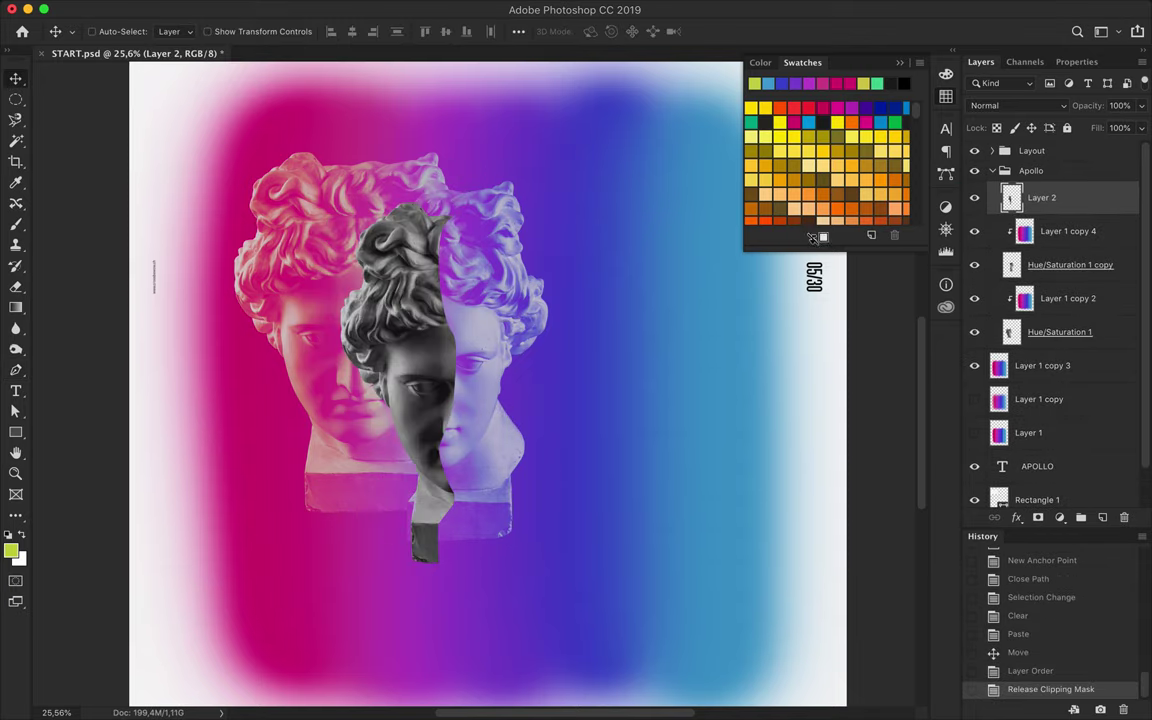
Place the gradient copy over the pasted slice and move the slice layers to Apollo's top.
left_click_drag(1068, 231, 1068, 192)
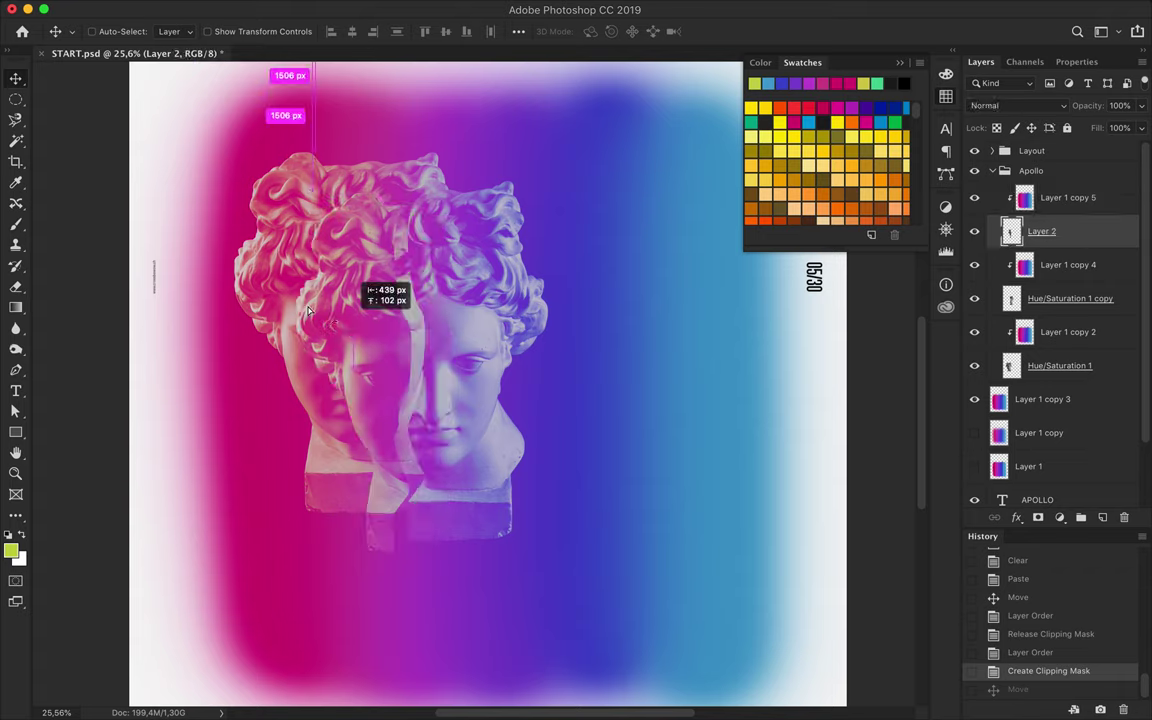
left_click_drag(426, 384, 340, 300)
left_click_drag(1024, 224, 1040, 382)
left_click_drag(300, 380, 245, 428)
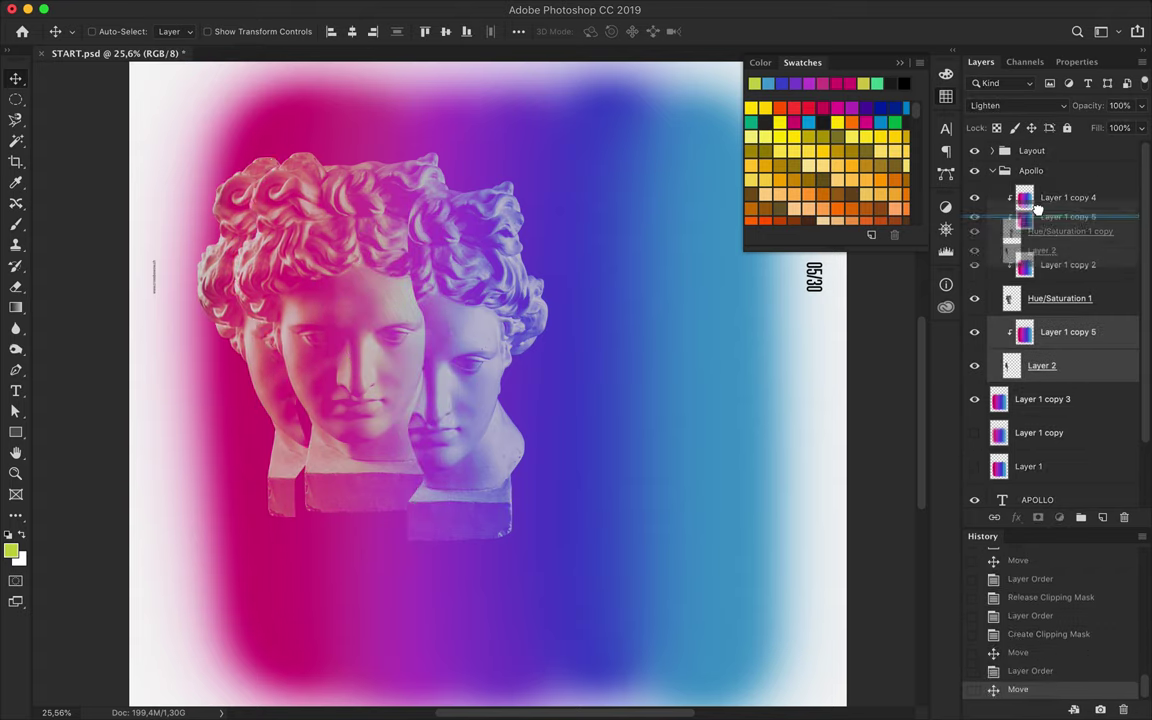
left_click_drag(1068, 332, 1068, 192)
mouse_move(299, 279)
left_mouse_down()
mouse_move(342, 287)
mouse_move(302, 299)
left_mouse_up()
Free Transform the right statue head taller and nudge it into place.
key("alt+bracketleft")
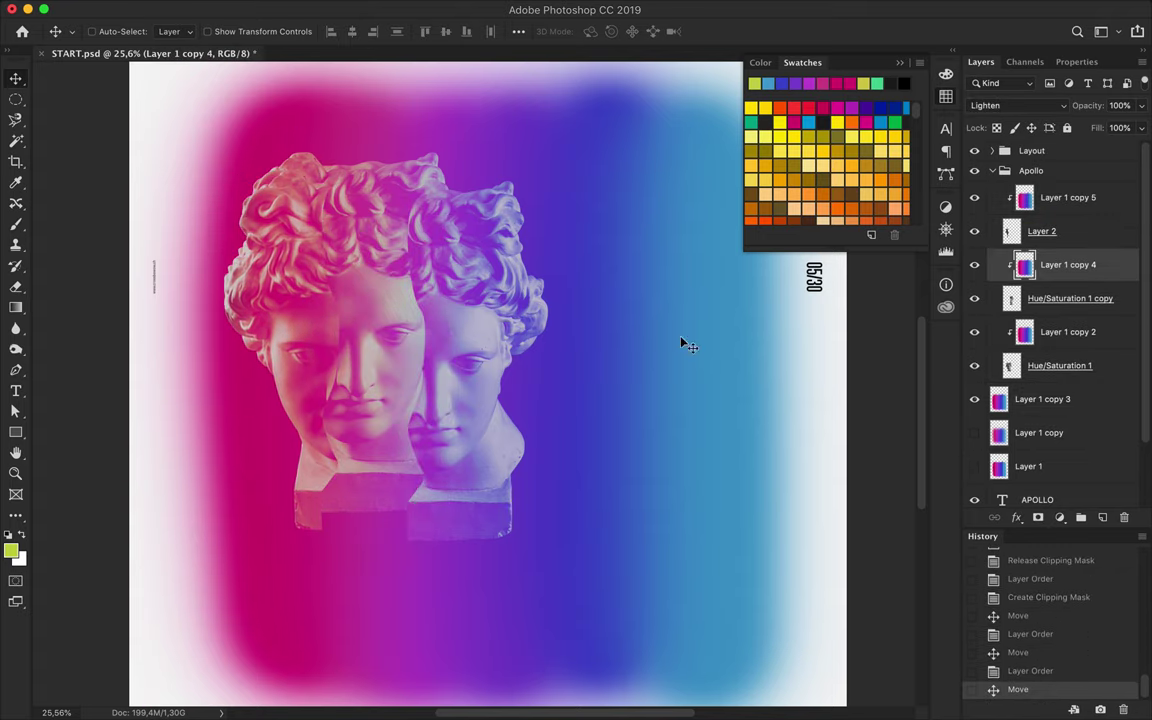
key("alt+bracketleft")
left_click_drag(470, 330, 432, 326)
key("ctrl+t")
left_click_drag(467, 170, 467, 125)
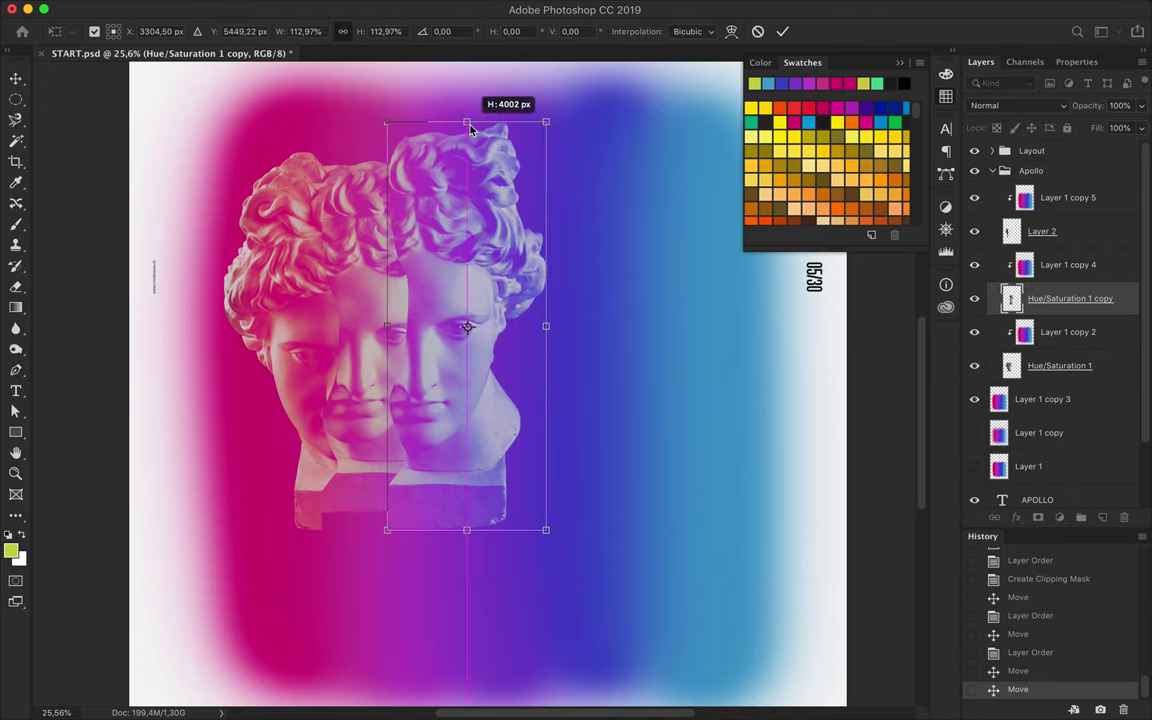
key("Return")
left_click_drag(463, 300, 447, 304)
Fill the right head's mask outline with blue on a new layer beneath the gradient.
left_click(1012, 302, "ctrl")
key("ctrl+shift+alt+n")
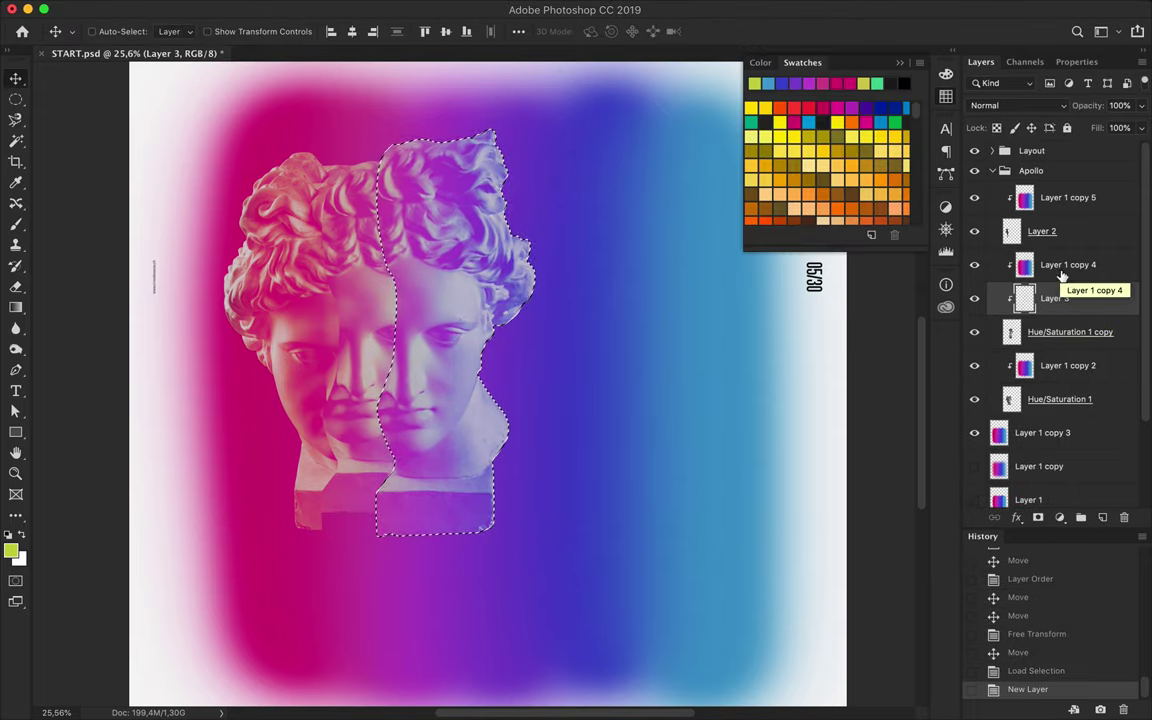
mouse_move(1030, 268)
left_mouse_down()
mouse_move(1030, 305)
mouse_move(1038, 257)
left_mouse_up()
left_click(16, 307)
right_click(16, 307)
left_click(80, 305)
left_click(756, 83)
left_click(440, 330)
key("ctrl+z")
left_click(488, 321)
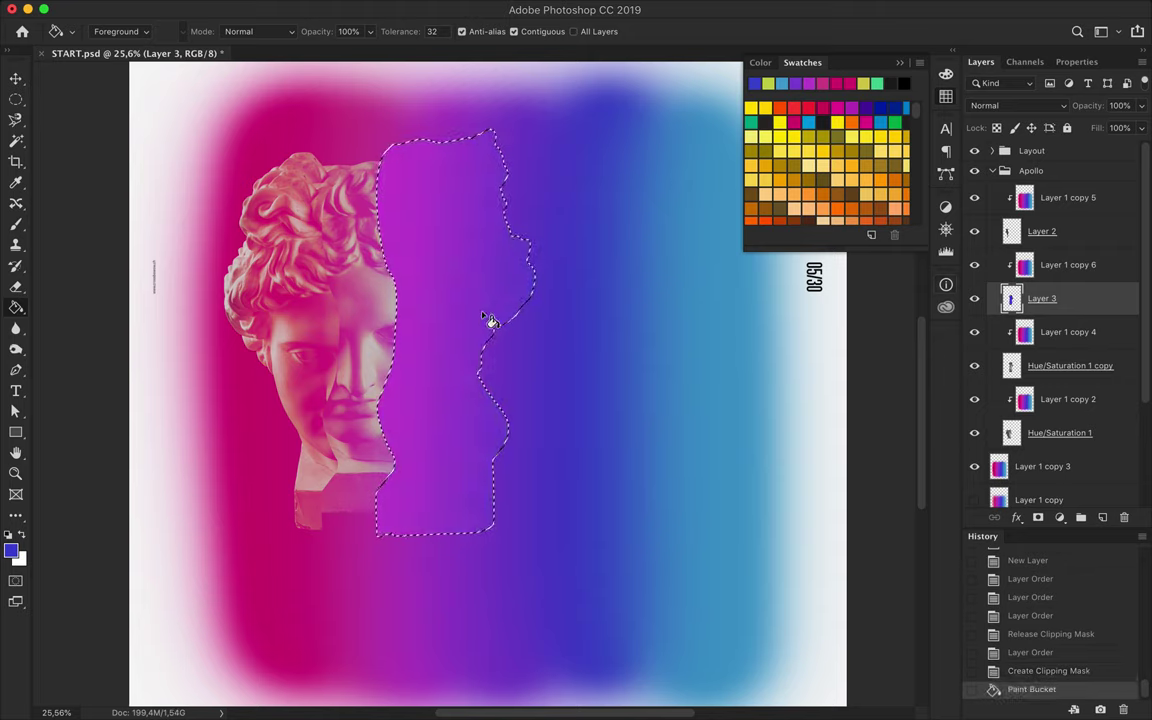
key("ctrl+d")
Add a Levels adjustment raising the black input and merge it with Layer 3.
key("m")
left_click(1060, 517)
left_click(1040, 597)
left_click_drag(996, 228, 1004, 230)
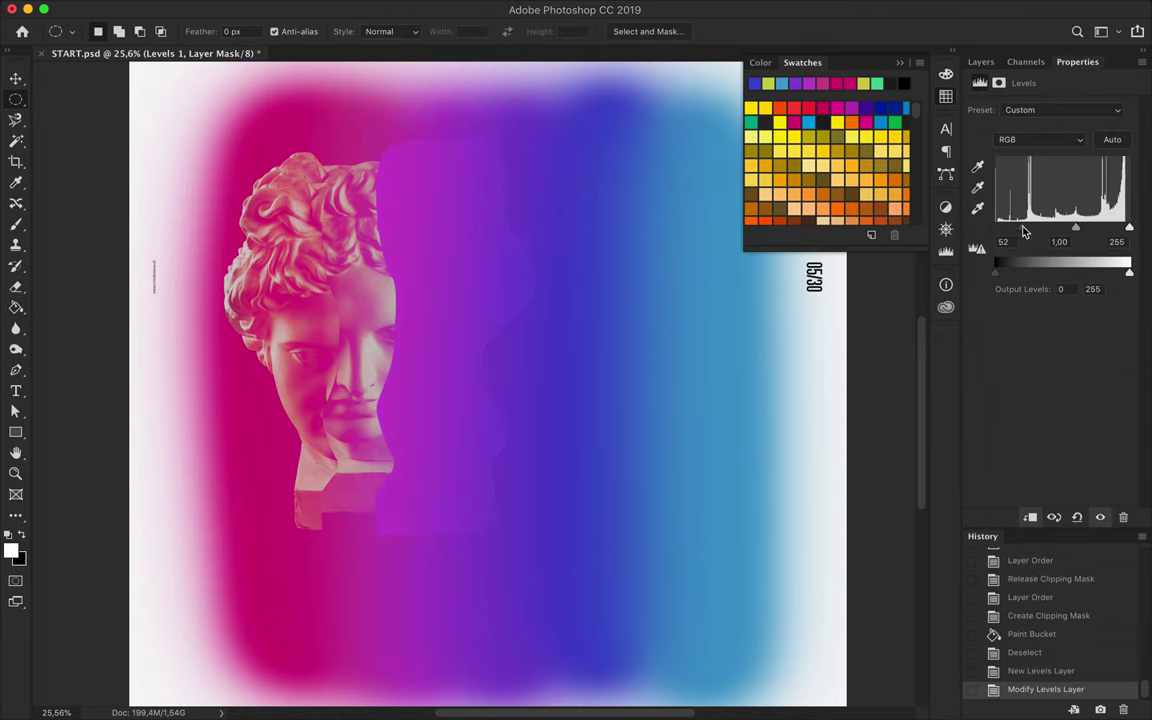
key("F7")
left_click(1016, 331)
left_click(1041, 265, "shift")
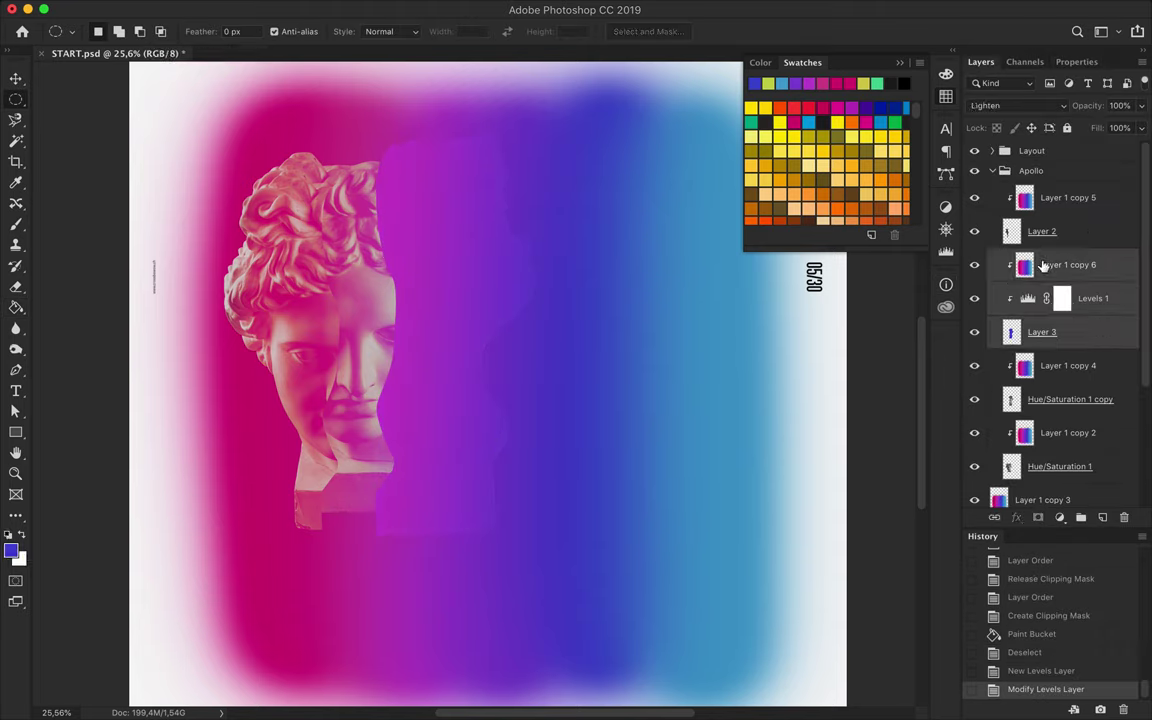
key("ctrl+e")
key("v")
left_click_drag(497, 260, 640, 347)
key("ctrl+z")
Add a second clipped Levels adjustment and merge it into the silhouette.
left_click(1058, 518)
left_click(1040, 597)
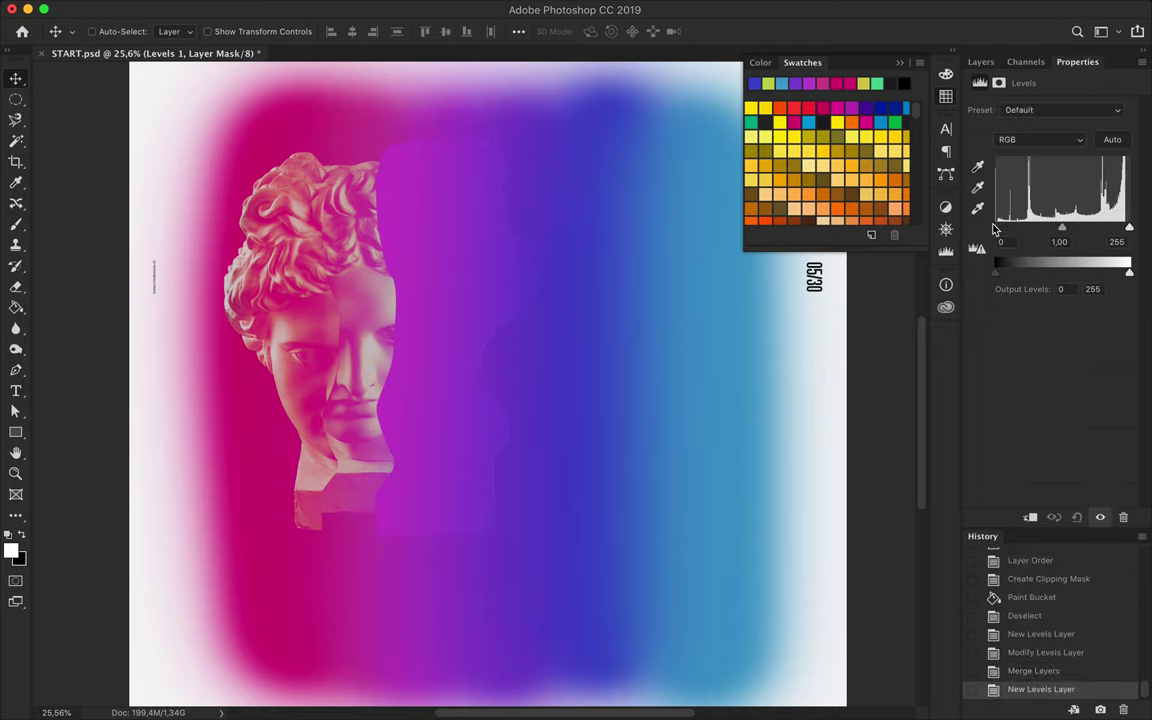
left_click_drag(996, 250, 1010, 250)
key("F7")
key("ctrl+alt+g")
key("ctrl+e")
left_click(387, 8)
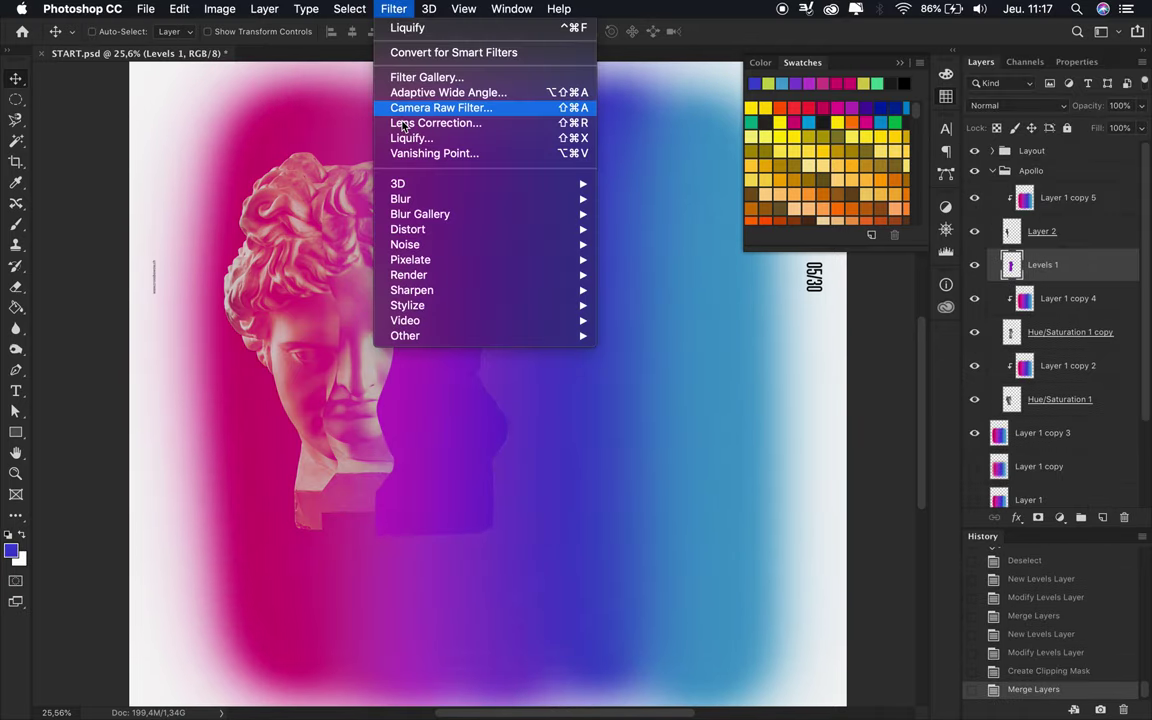
Apply a Gaussian Blur to the solid head silhouette.
left_click(600, 262)
left_click(902, 159)
left_click_drag(1046, 275, 1044, 357)
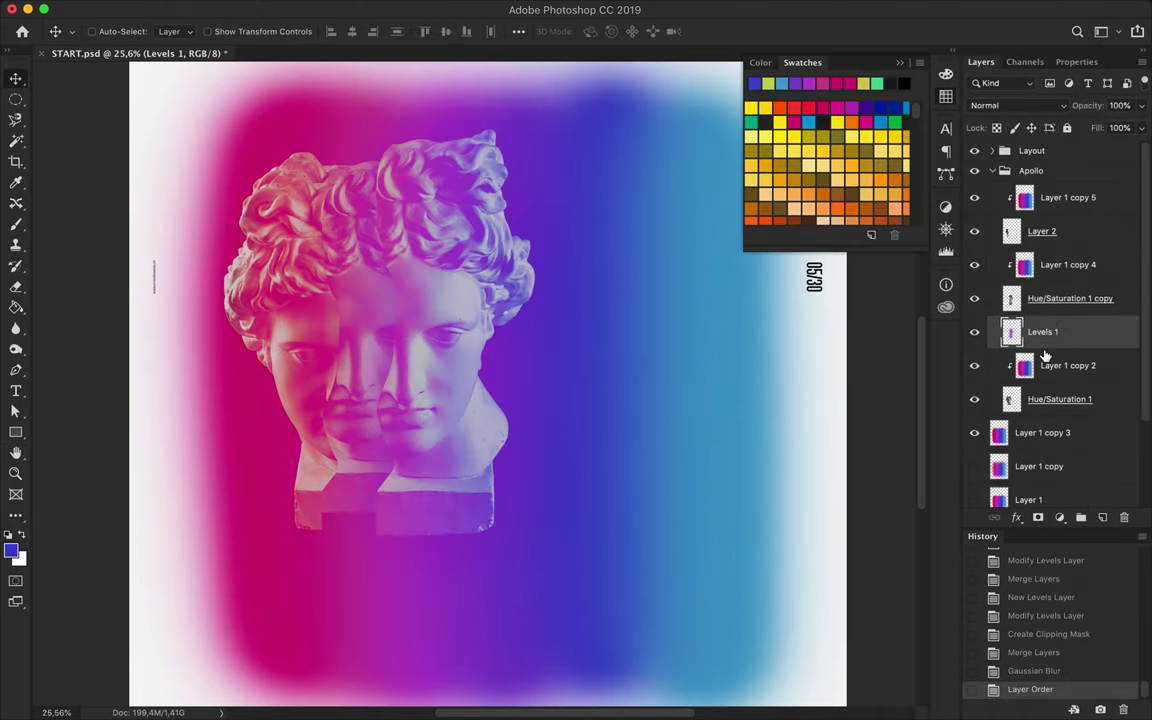
key("ctrl+z")
key("ctrl+z")
left_click(398, 8)
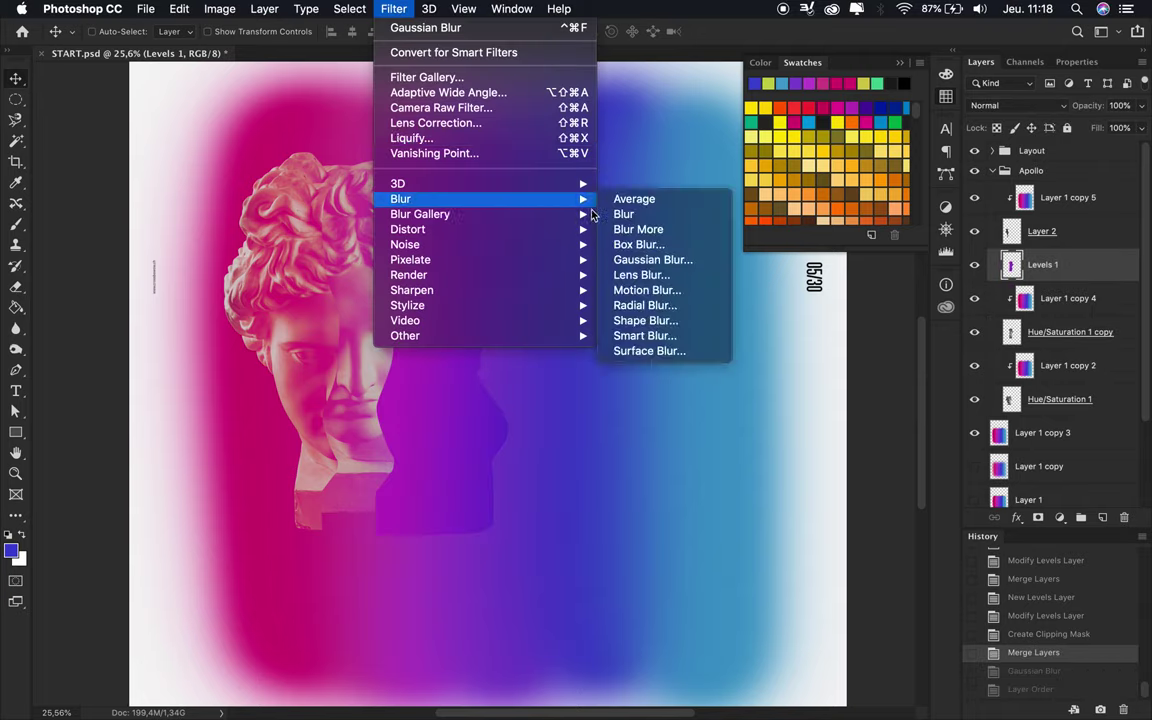
left_click(707, 260)
key("Return")
Move the silhouette below Hue/Saturation 1 copy and group the sliced head layers as Group 1.
left_click_drag(1043, 265, 1037, 349)
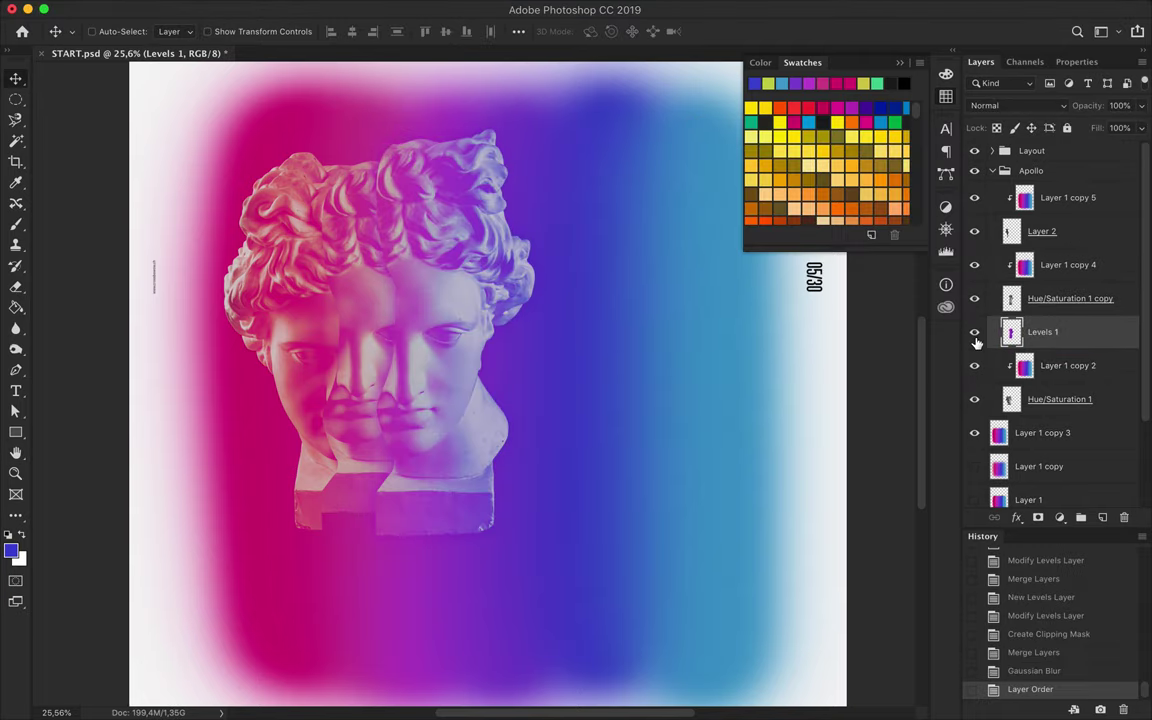
left_click(1065, 250, "shift")
key("ctrl+g")
scroll(623, 237, "down", 2)
left_click(378, 318, "ctrl")
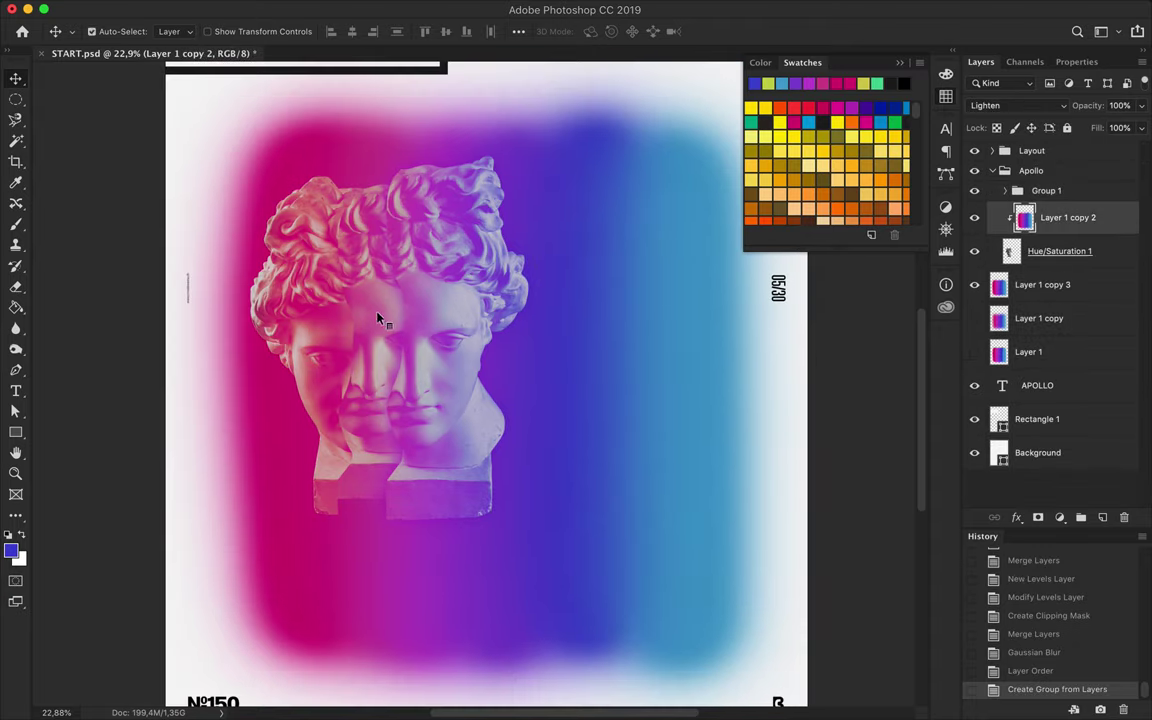
Transform the left head's Hue/Saturation 1 layer down to about 78% height.
left_click(1060, 251)
key("ctrl+t")
left_click_drag(365, 180, 365, 220)
left_click_drag(378, 290, 373, 290)
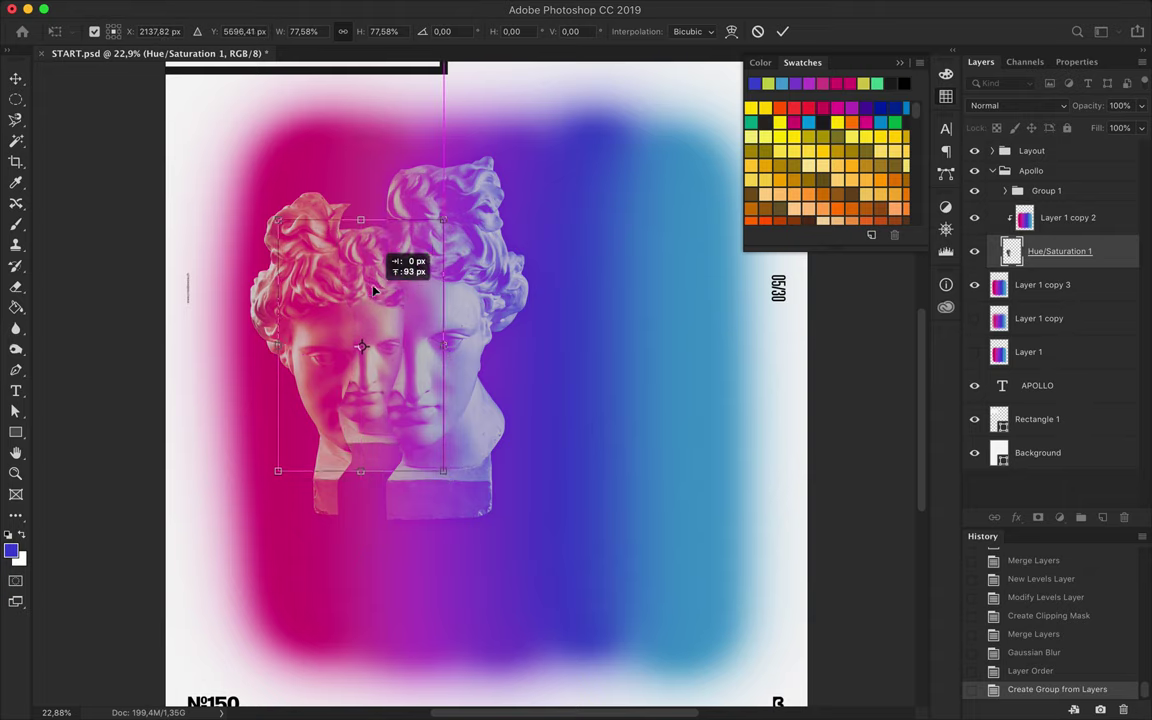
key("Return")
Expand Group 1, undo a layer reorder, and Alt-drag a copy of the APOLLO title right.
scroll(456, 285, "down", 1)
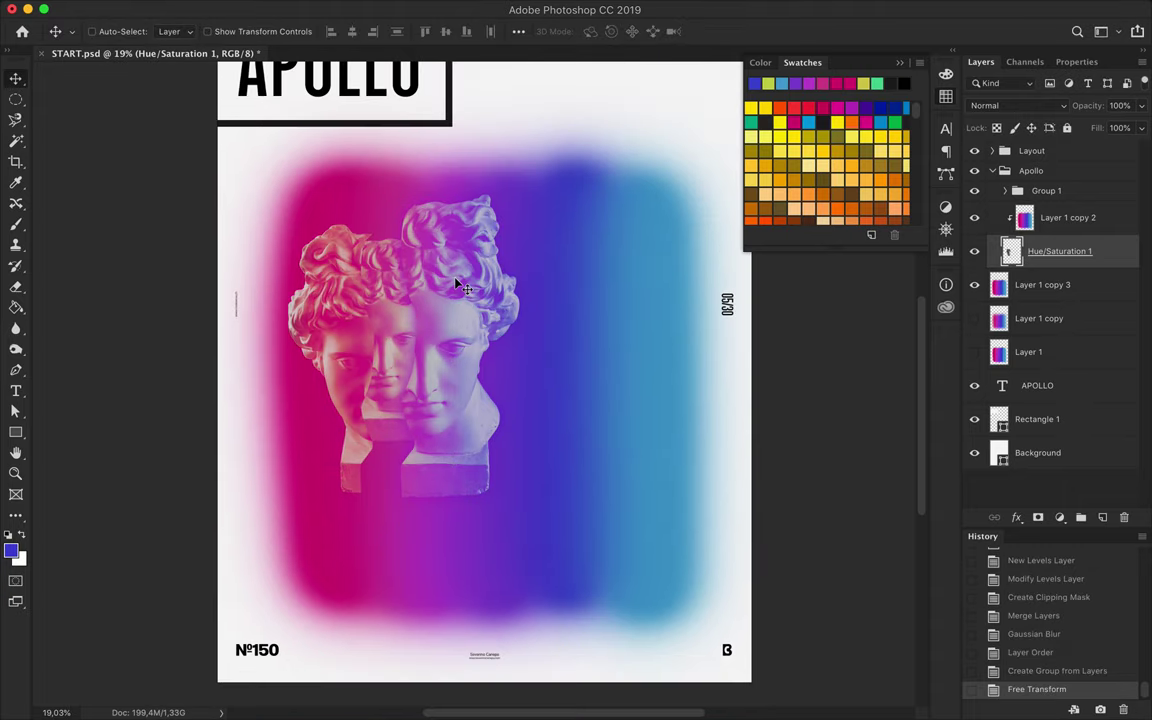
scroll(456, 285, "up", 1)
scroll(457, 285, "down", 1)
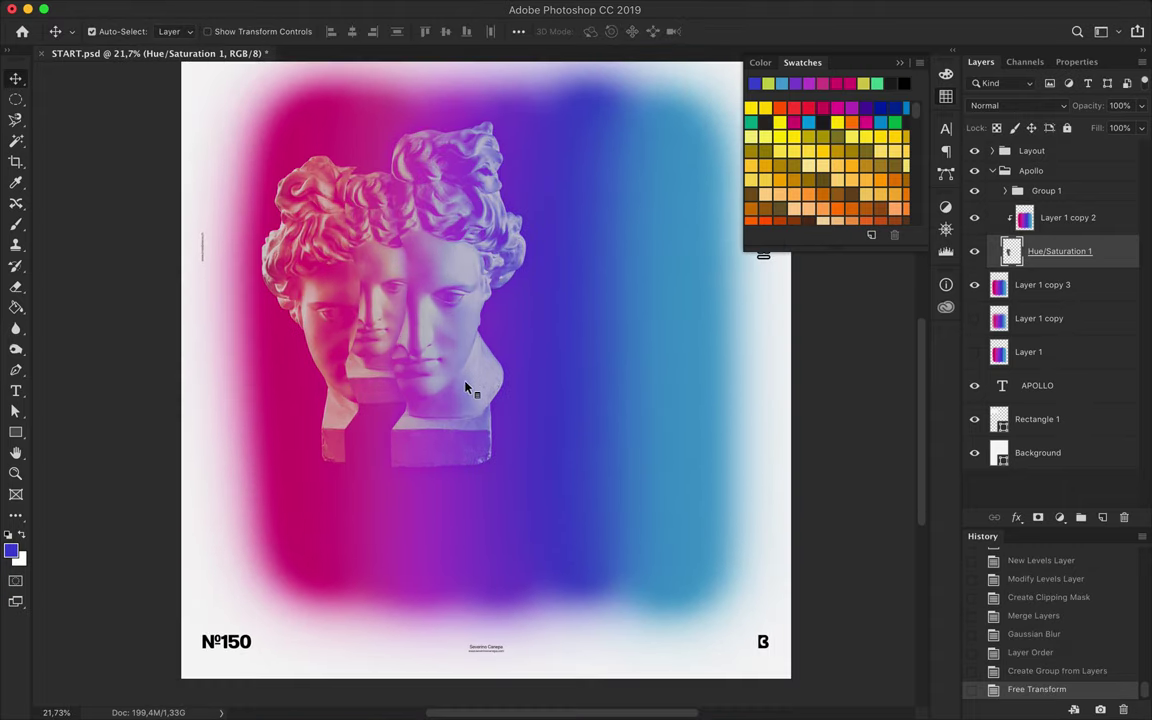
left_click(1005, 190)
left_click(1052, 385)
left_click_drag(1084, 255, 1046, 190)
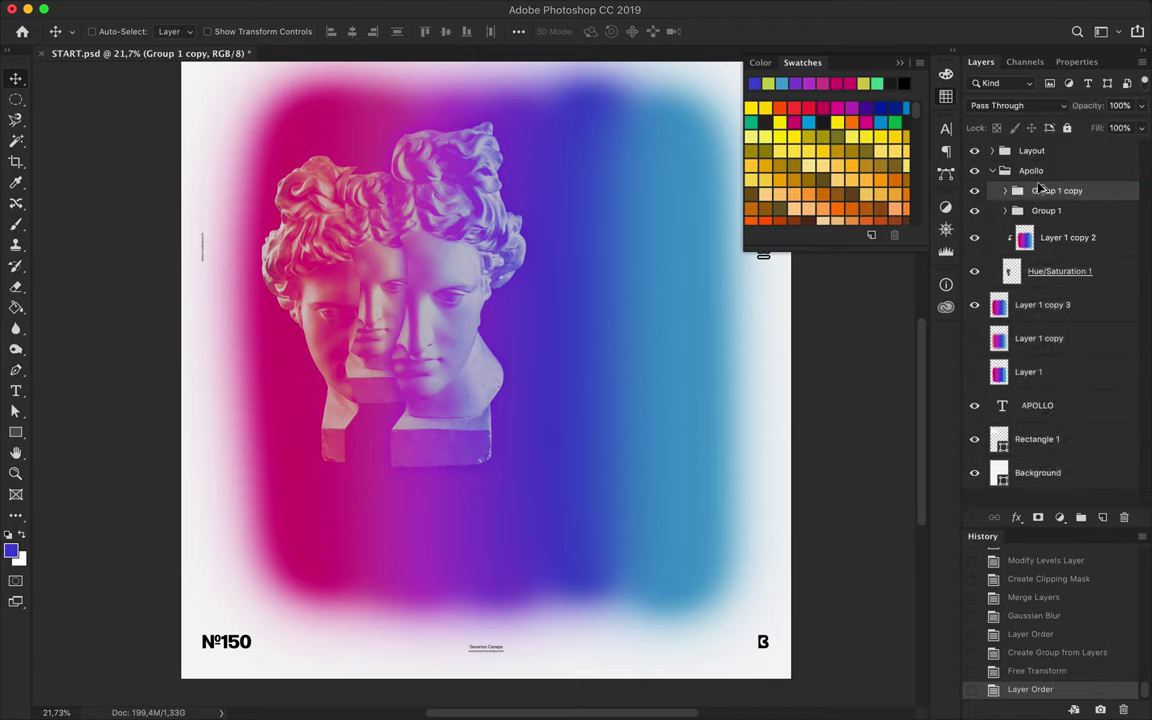
key("super+z")
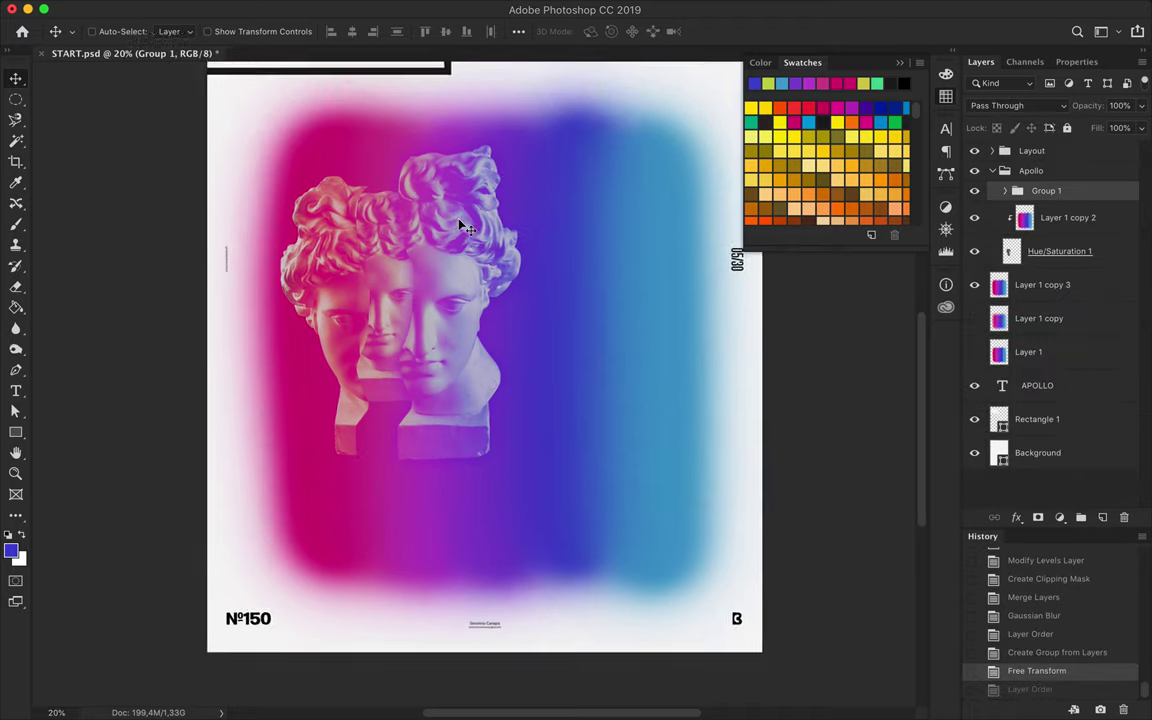
scroll(445, 226, "down", 1)
left_click(421, 205, "super")
left_click_drag(421, 205, 627, 225)
Retype the title copy as a Semibold '3', enlarged about 190%, over the statue heads.
double_click(600, 215)
type("3")
key("super+Return")
key("t")
left_click(320, 31)
left_click(310, 478)
key("super+t")
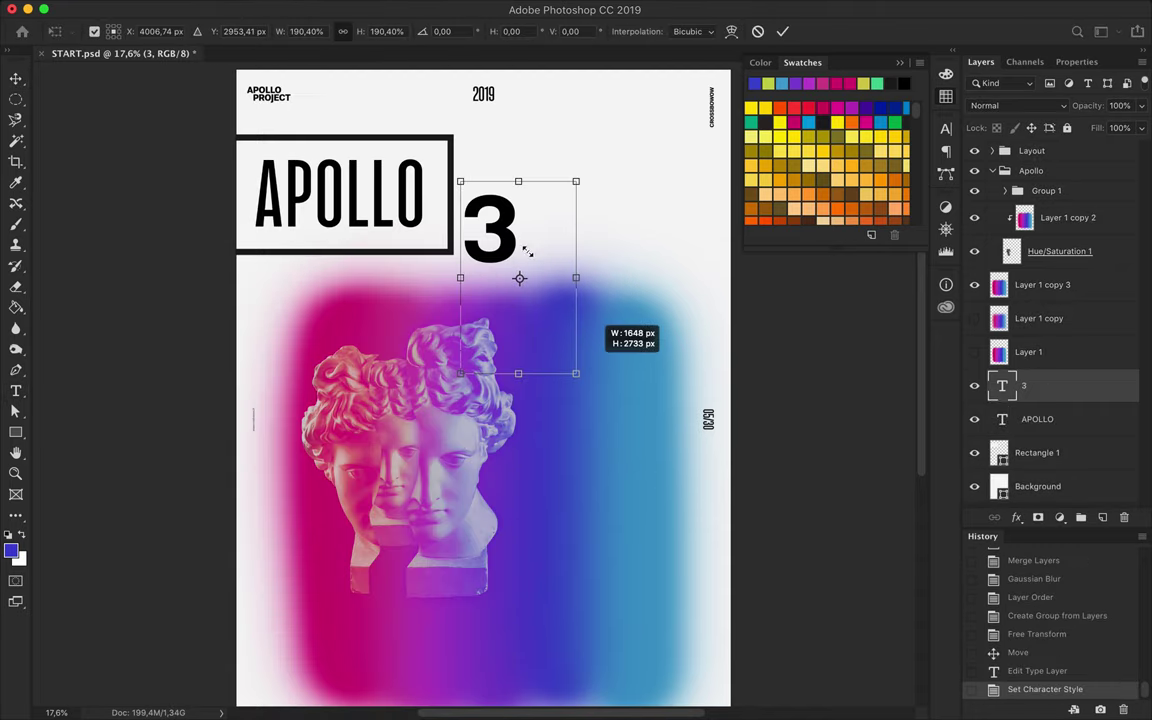
left_click_drag(522, 277, 577, 372)
mouse_move(550, 250)
left_mouse_down()
mouse_move(391, 334)
mouse_move(343, 298)
mouse_move(620, 385)
mouse_move(587, 557)
left_mouse_up()
key("Return")
Change the numeral copies to '6' and '5°', reposition the 3, and select all three numerals.
double_click(590, 411)
type("6")
double_click(587, 557)
type("5°")
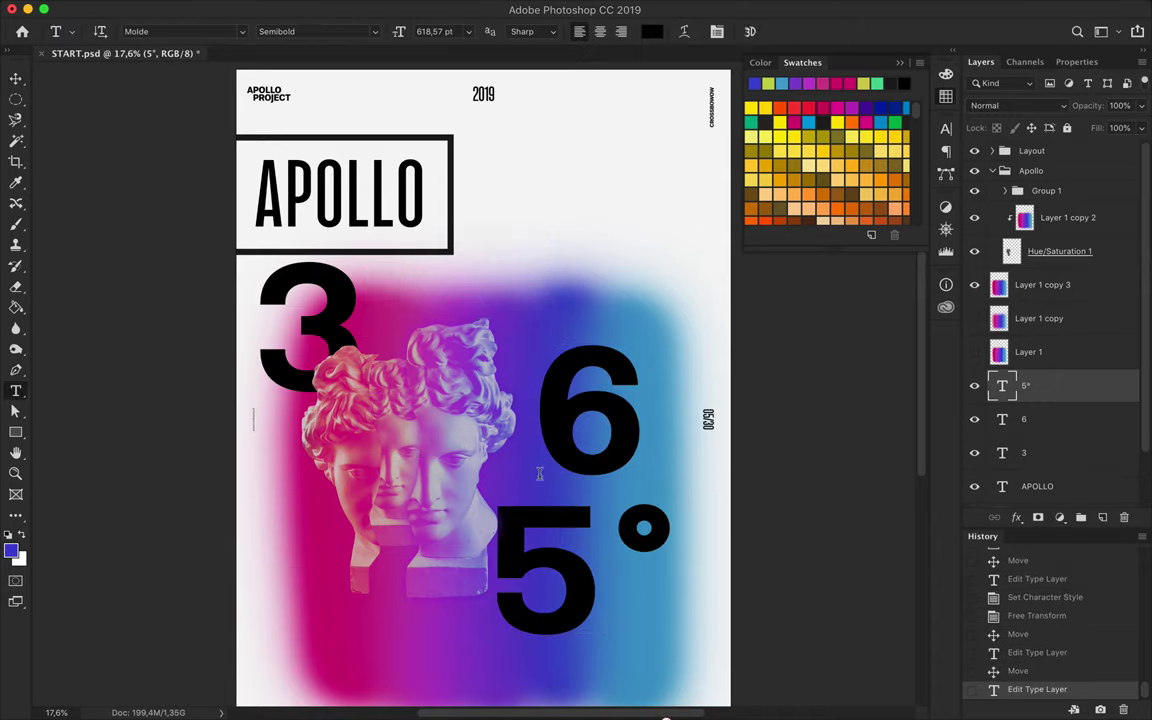
key("ctrl+Return")
key("v")
left_click(370, 360)
left_click_drag(370, 360, 406, 375)
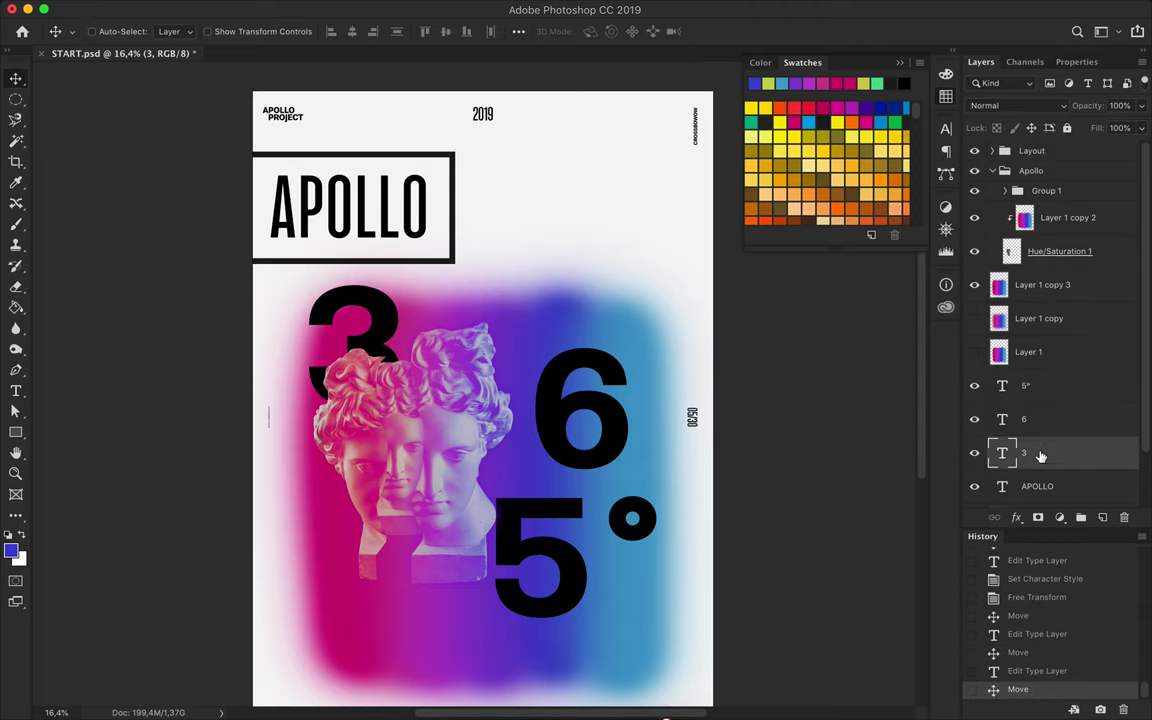
left_click(1030, 385, "shift")
left_click(1015, 105)
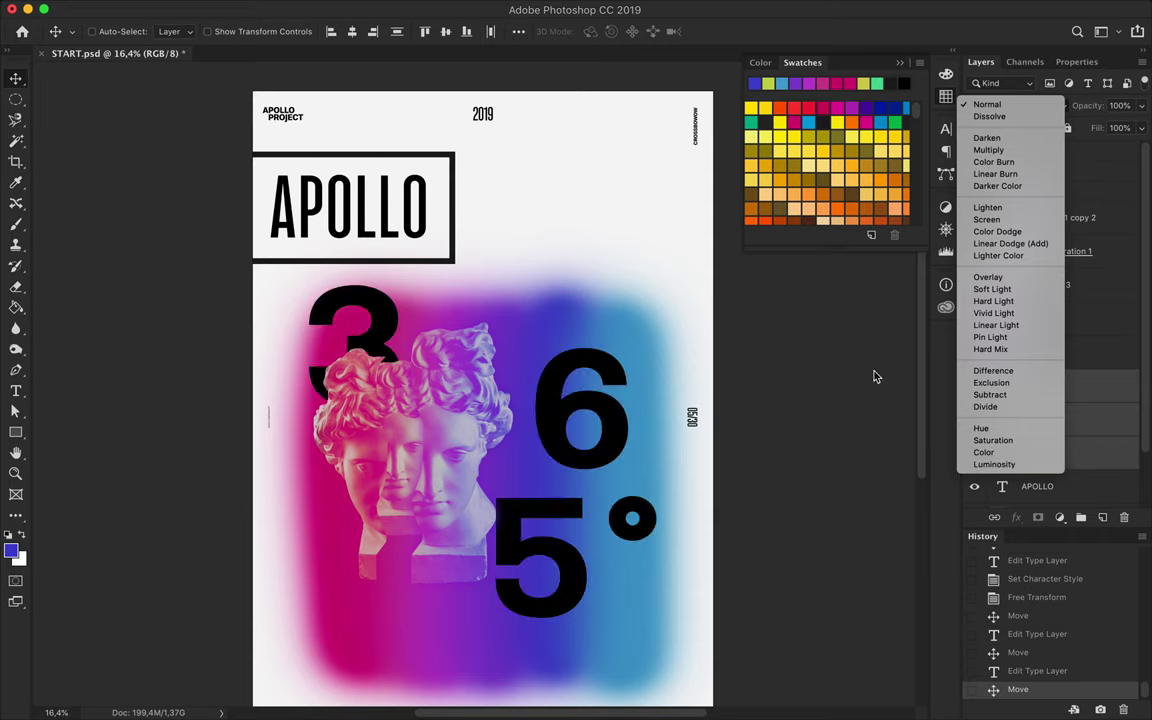
Make the 3, 6 and 5° numerals white and restack their layers.
key("Escape")
key("t")
left_click(650, 31)
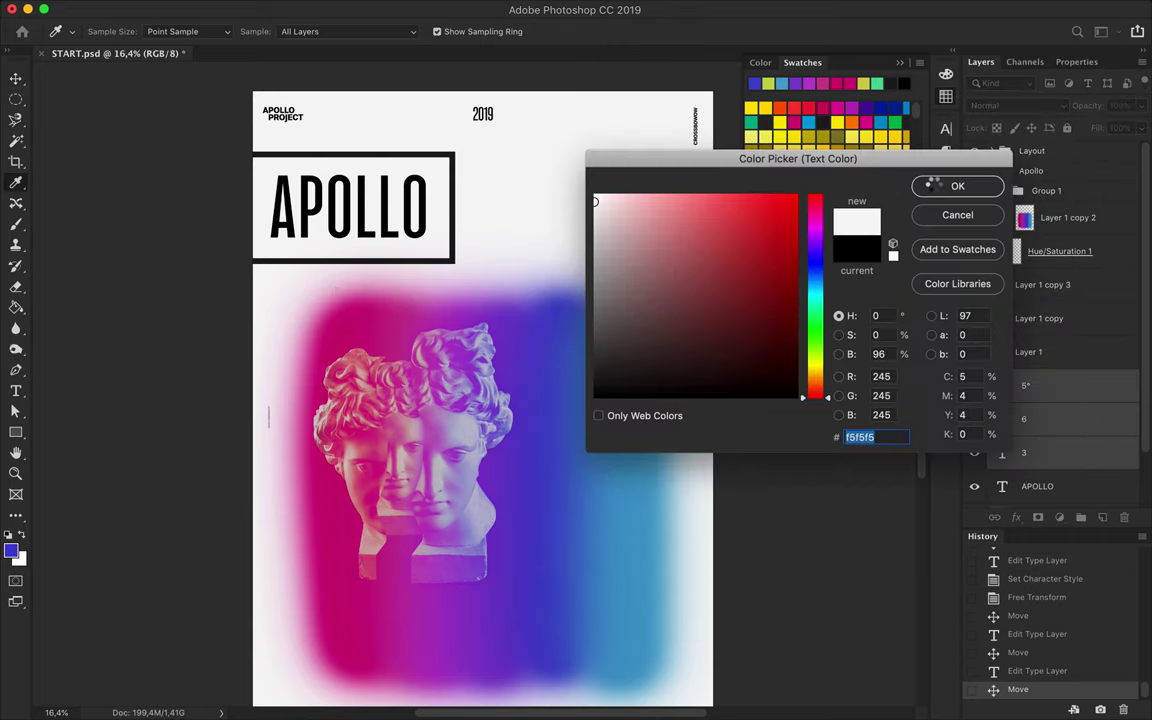
left_click(930, 185)
left_click_drag(1030, 420, 1030, 262)
left_click(1015, 105)
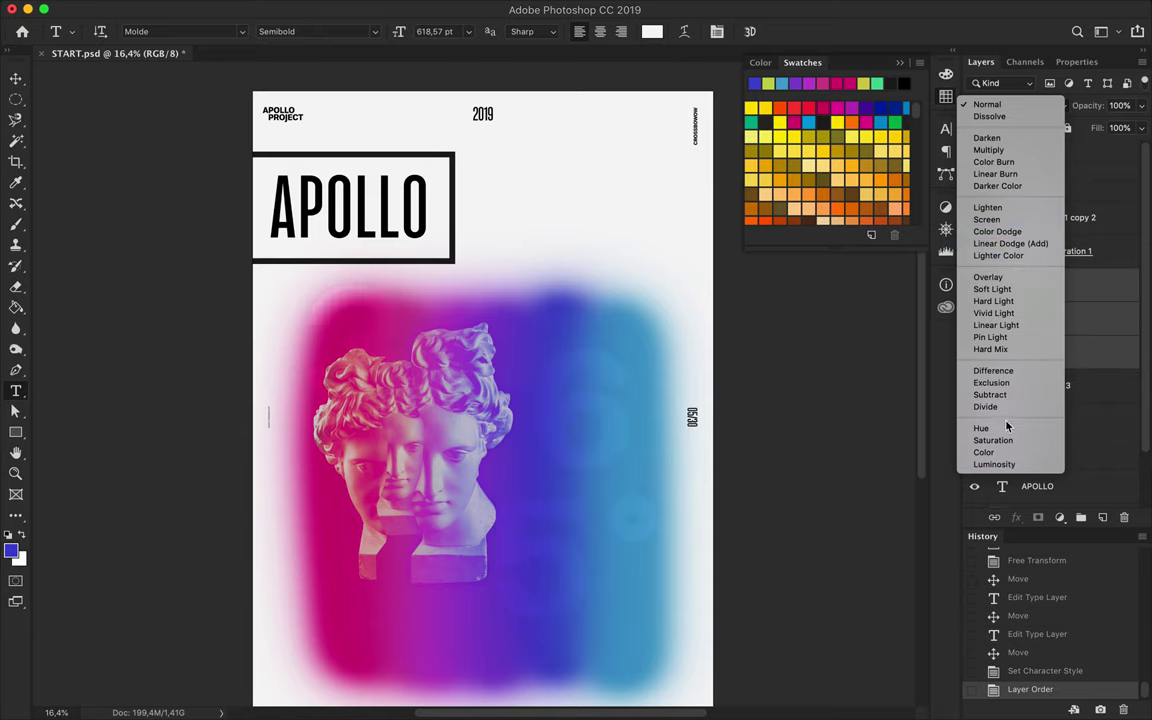
key("Escape")
Move the 3 to the lower left, 6 to the right edge, and 5° to the bottom.
key("v")
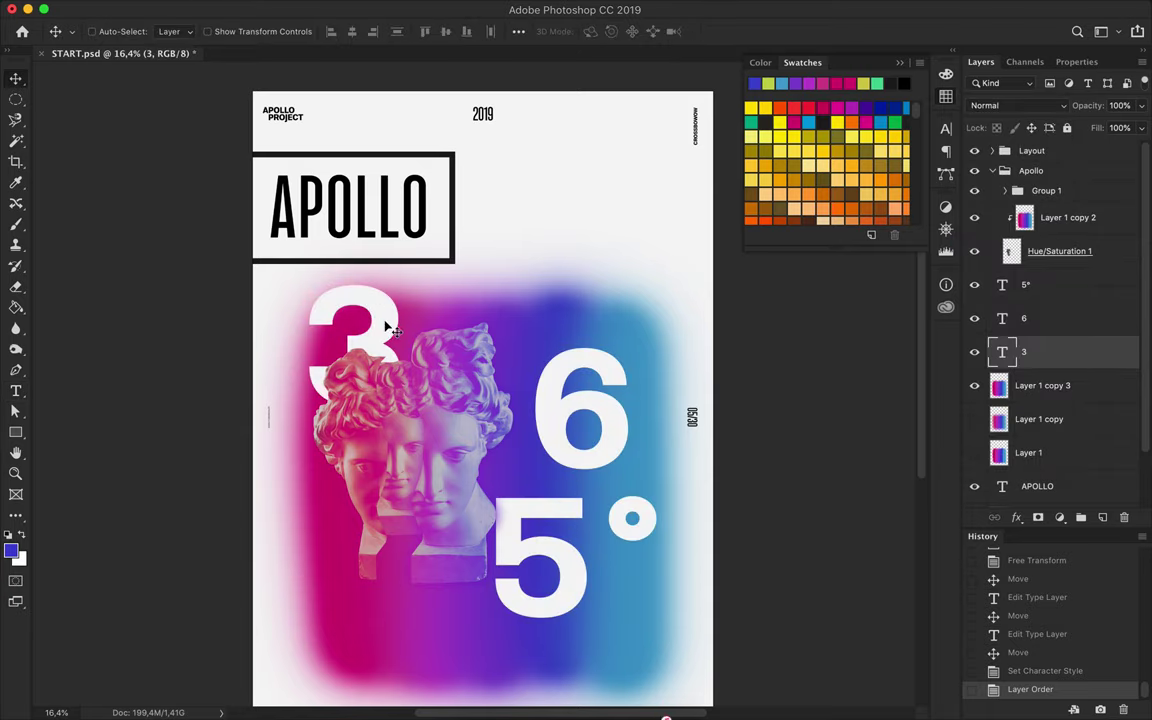
mouse_move(407, 308)
left_mouse_down()
mouse_move(524, 258)
mouse_move(394, 288)
left_mouse_up()
left_click_drag(583, 410, 652, 355)
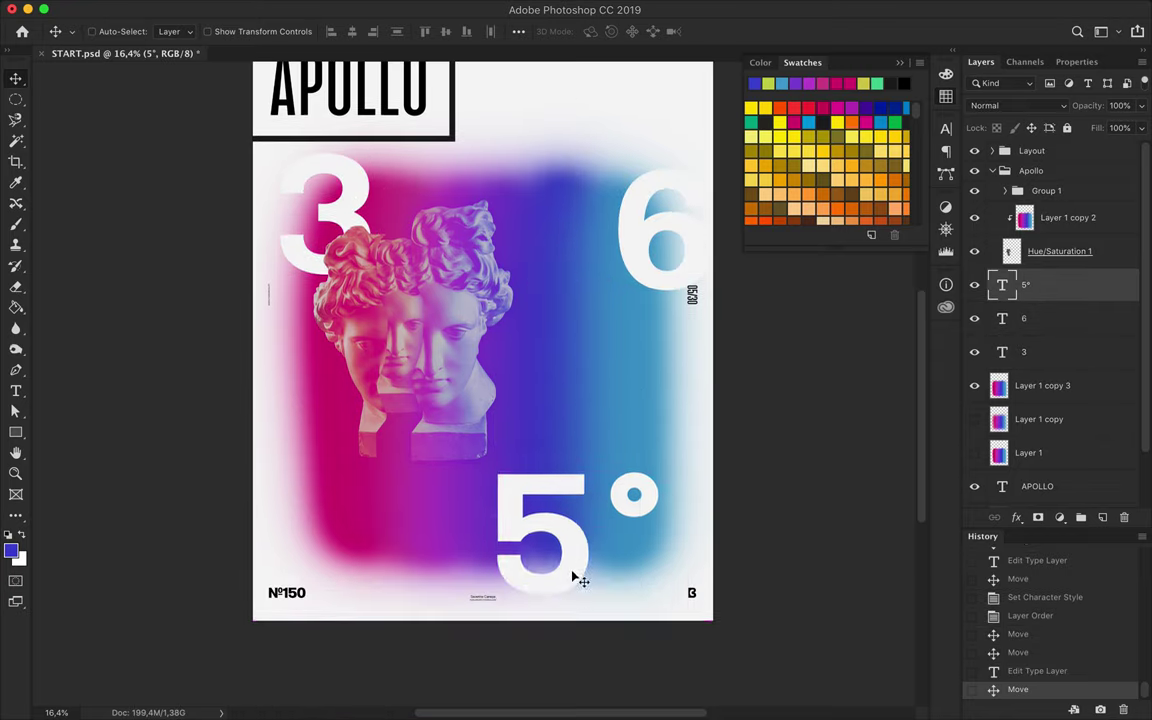
left_click_drag(572, 569, 630, 668)
left_click_drag(340, 342, 293, 476)
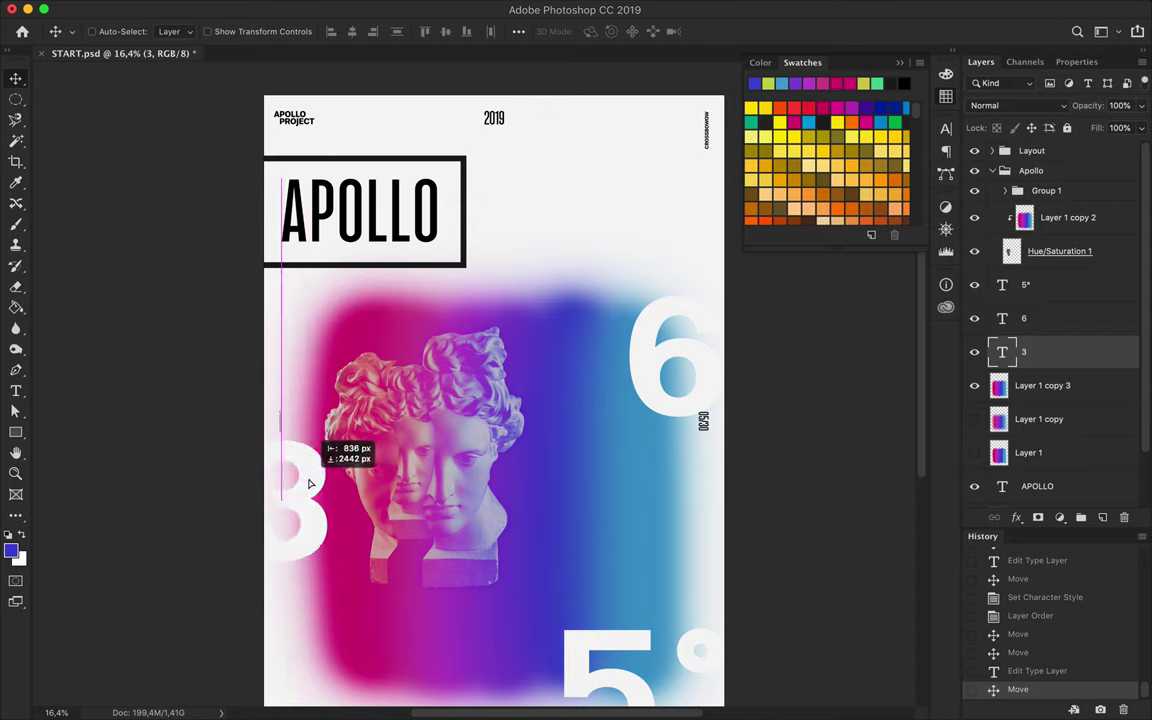
key("ctrl+0")
Select the statue head layers inside Group 1, cancelling a premature transform.
left_click(1028, 252)
left_click(1005, 190)
left_click(1060, 251)
scroll(1060, 300, "down", 3)
scroll(1048, 220, "up", 3)
left_click(1005, 190)
left_click(1060, 251)
key("ctrl+t")
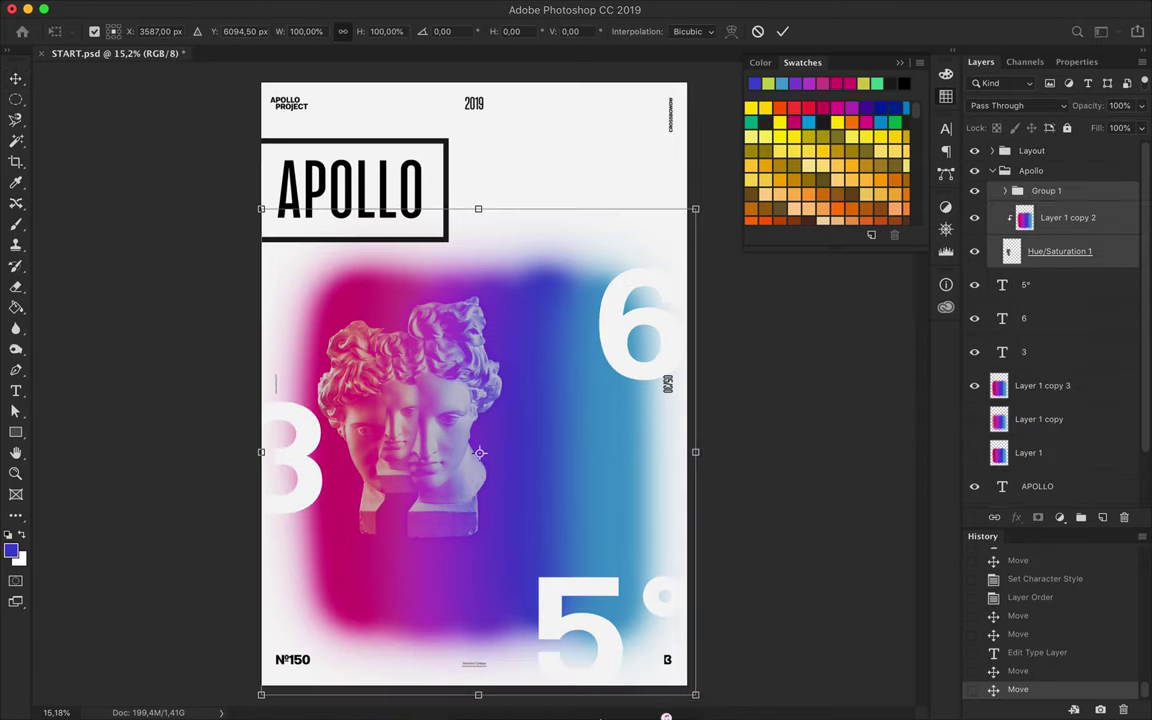
key("Escape")
Scale the statue head layers to about 139% and shift them right and down.
left_click(1005, 190)
left_click(1055, 251)
key("ctrl+t")
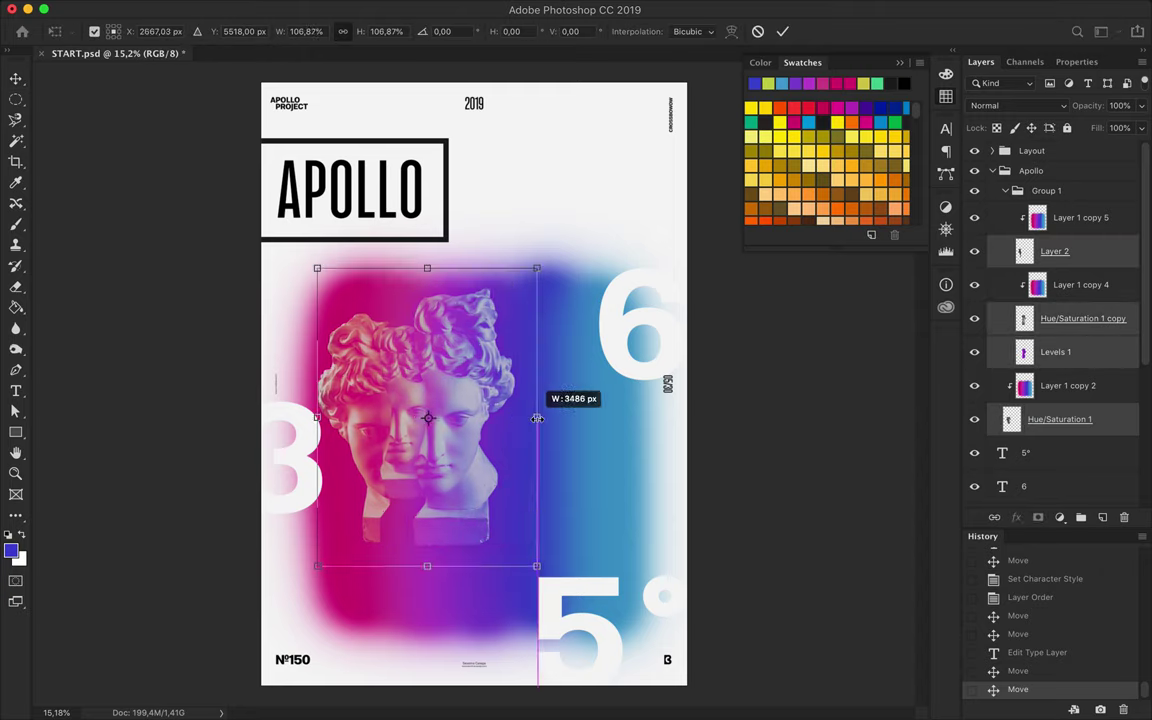
left_click_drag(539, 267, 599, 234)
left_click_drag(477, 319, 547, 410)
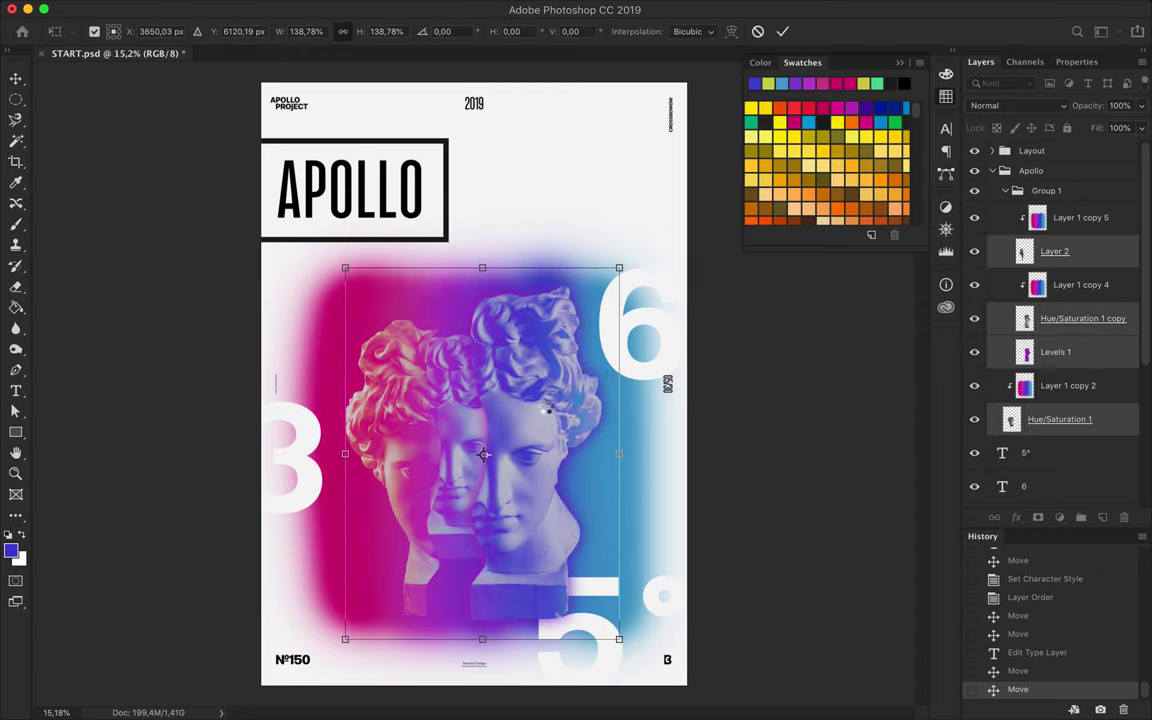
key("Return")
Move the APOLLO title to the poster's horizontal centre.
double_click(305, 440)
key("Escape")
left_click_drag(418, 197, 550, 201)
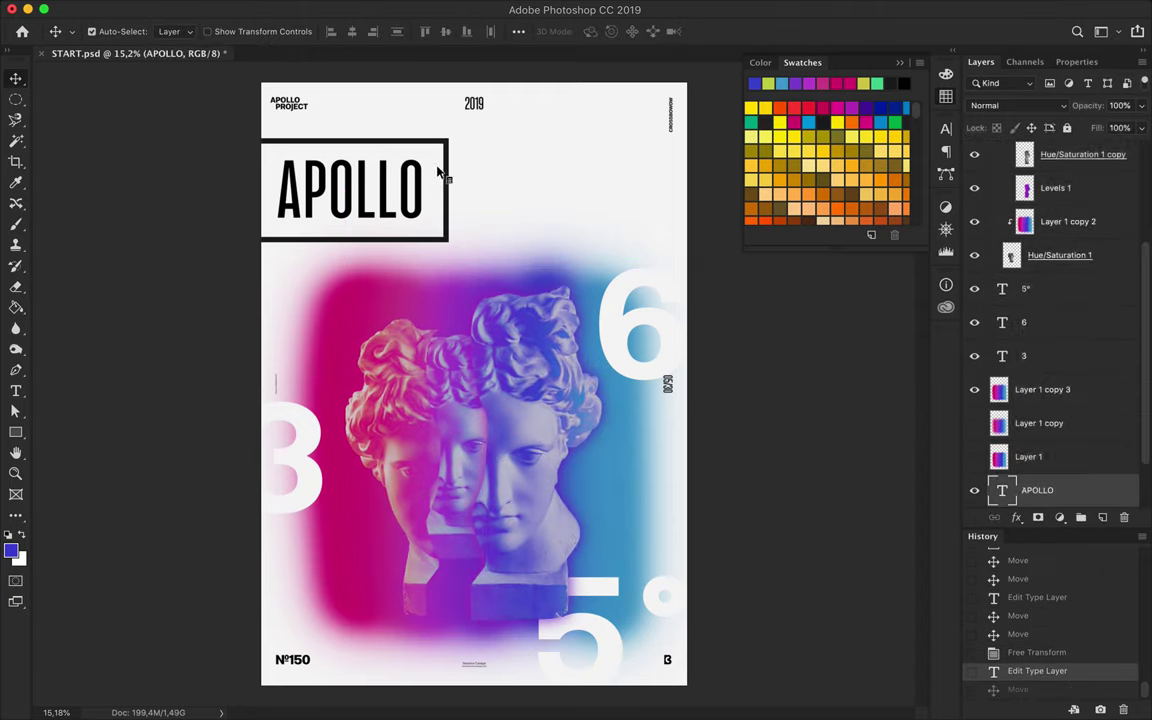
Centre the APOLLO title vertically and horizontally within its frame.
key("ctrl+semicolon")
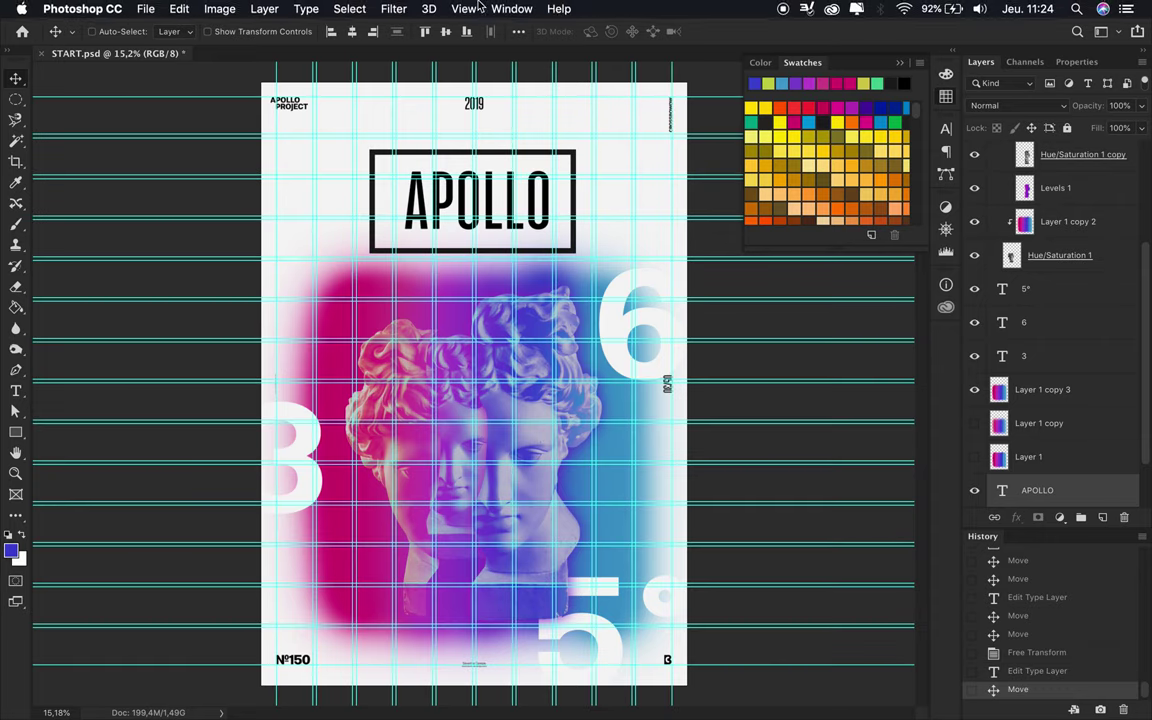
left_click_drag(458, 172, 455, 170)
left_click(518, 31)
left_click(567, 75)
left_click(469, 75)
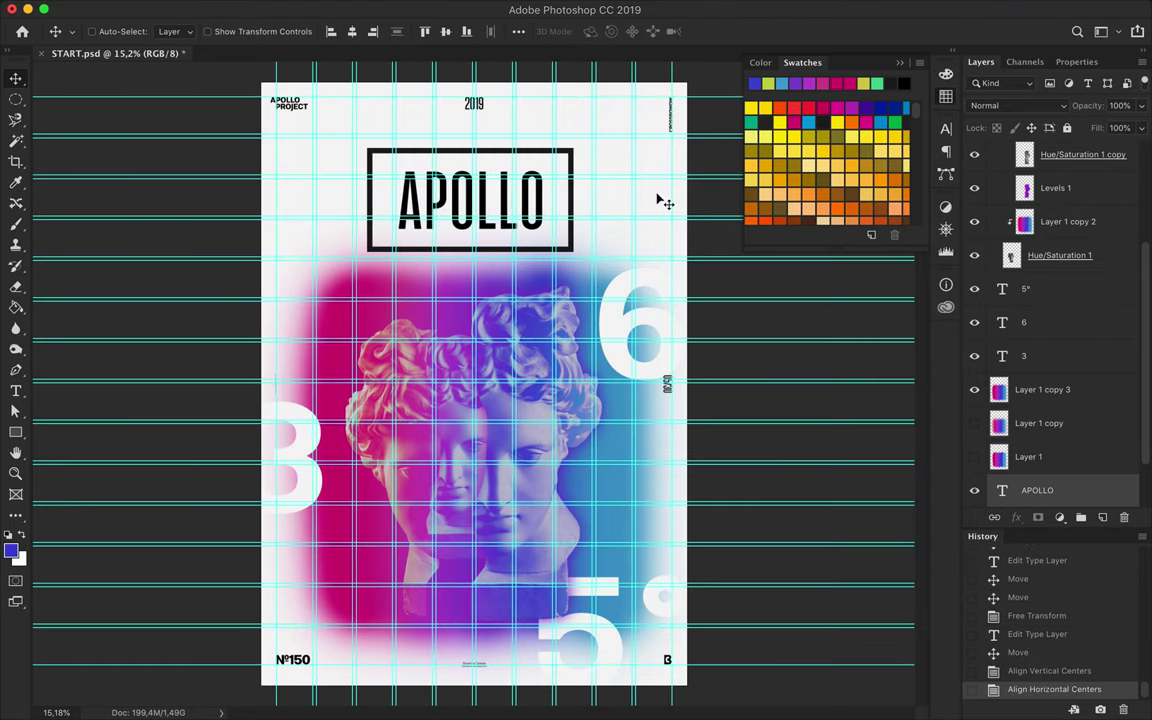
key("ctrl+semicolon")
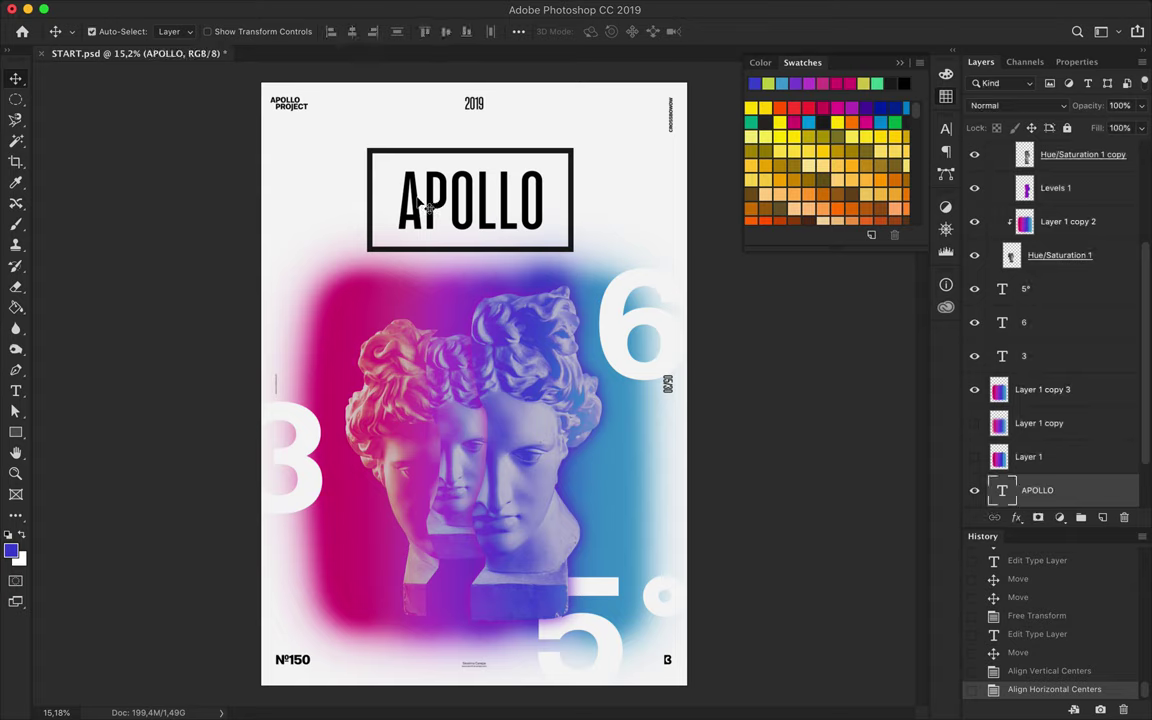
Duplicate the APOLLO text and place the copy below Rectangle 1 in the layer stack.
key("ctrl+j")
left_click_drag(470, 200, 470, 165)
left_click_drag(1047, 389, 1072, 465)
mouse_move(470, 200)
left_mouse_down()
mouse_move(470, 235)
mouse_move(388, 215)
left_mouse_up()
Resize the APOLLO copy's font and set its style to Semibold.
type("t")
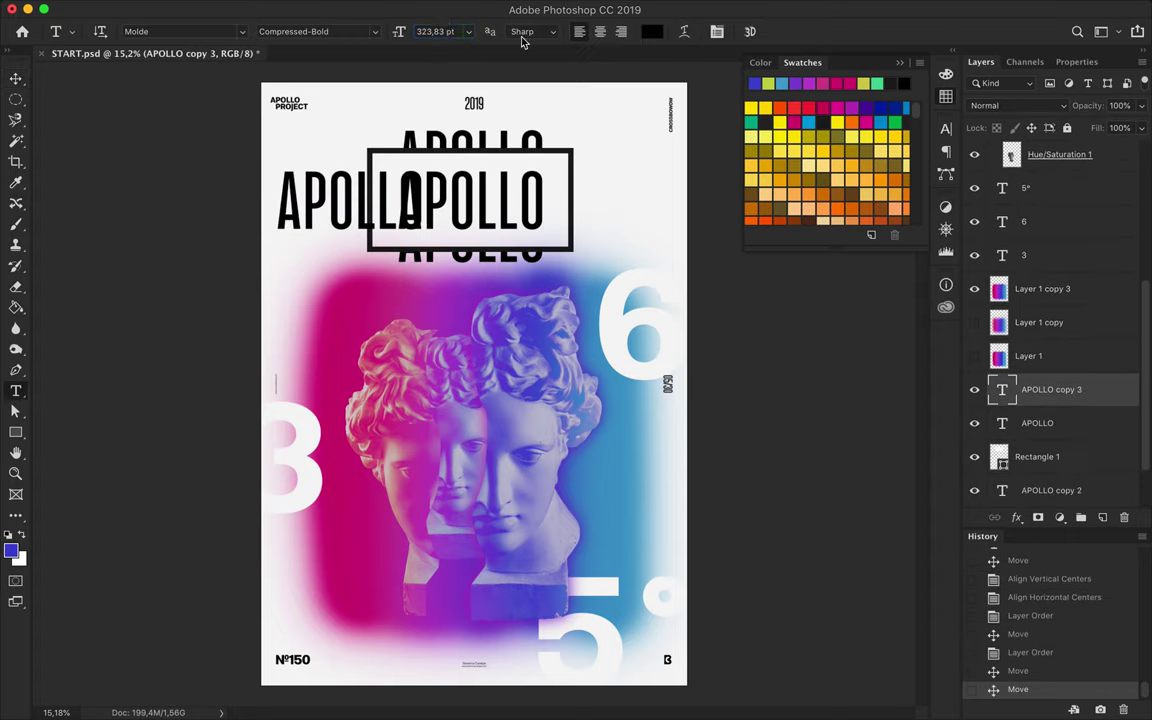
type("55")
key("Return")
left_click(316, 31)
left_click(340, 370)
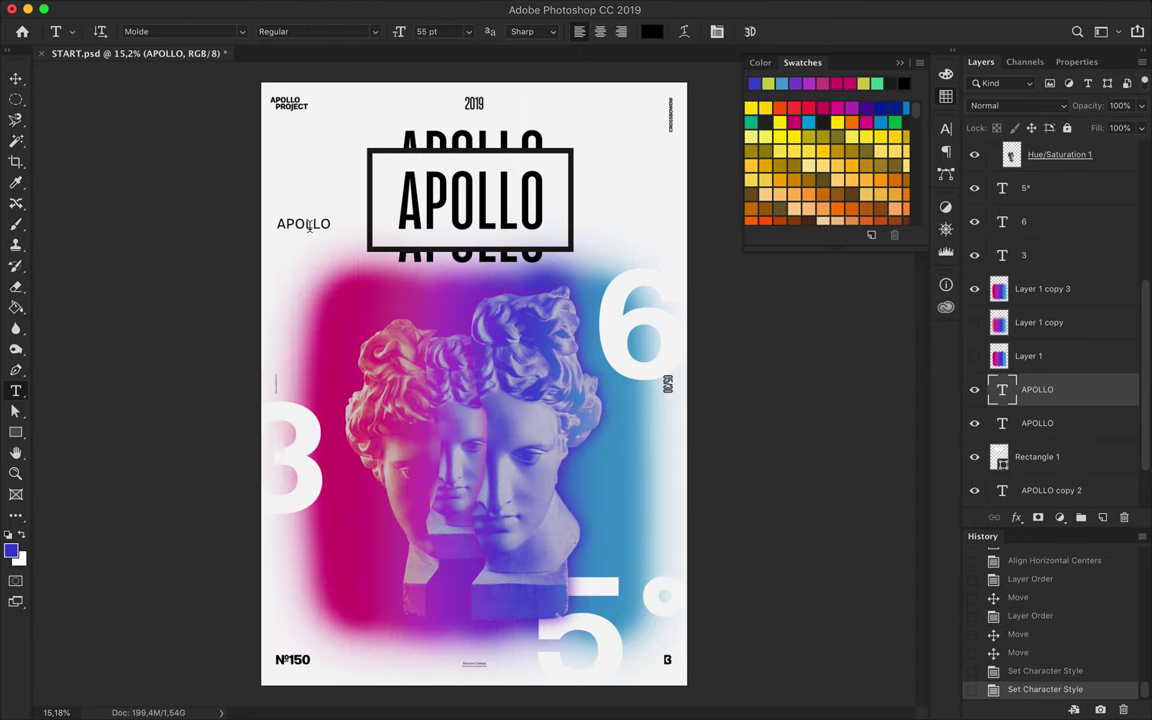
key("Down")
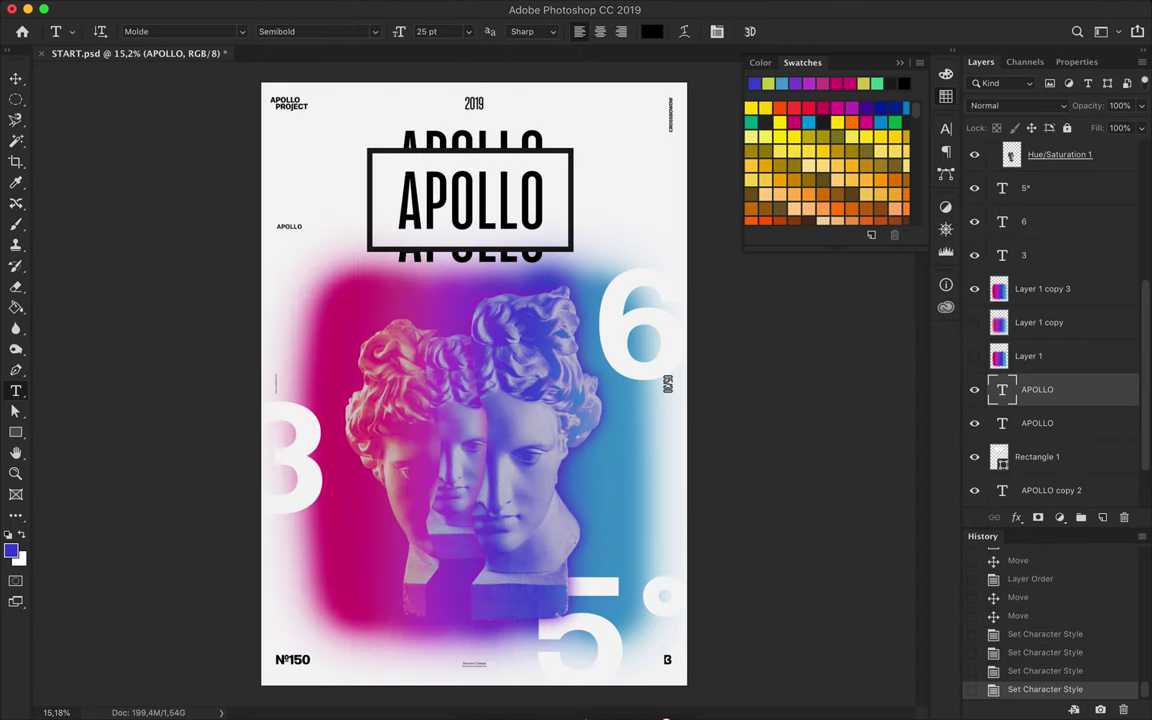
Move the small APOLLO label beside the box and rotate it a quarter turn.
key("v")
left_click_drag(289, 226, 312, 202)
key("ctrl+t")
left_click_drag(326, 124, 239, 99)
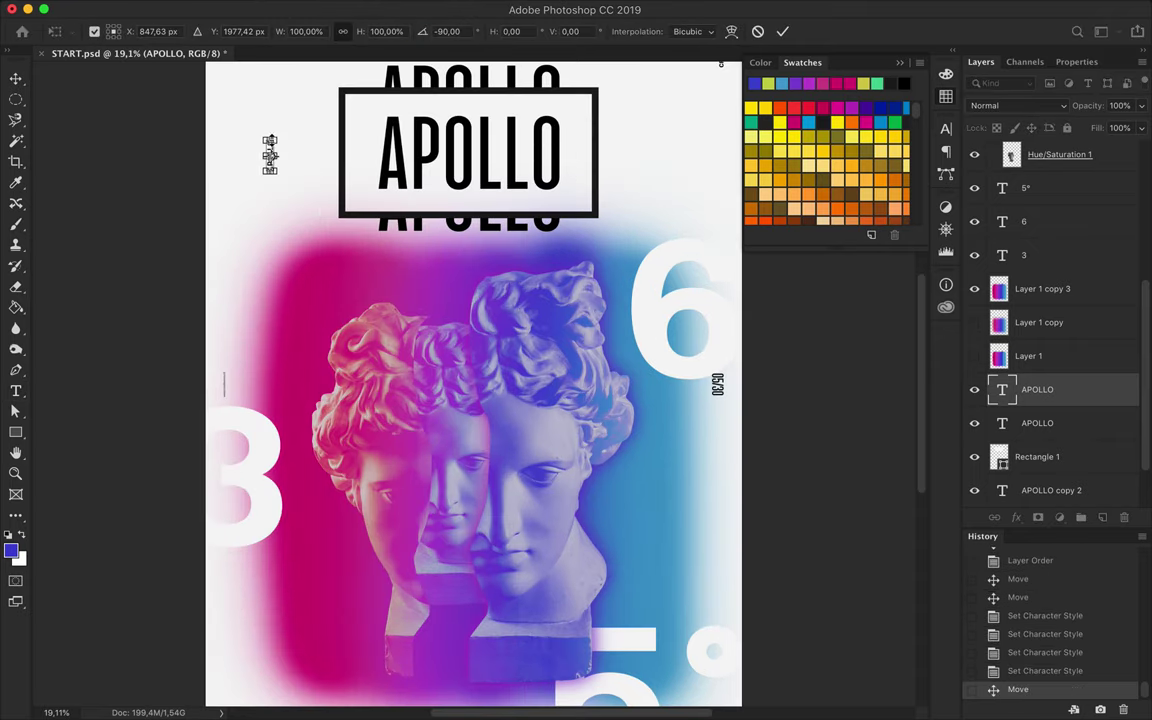
key("Return")
left_click(946, 129)
Widen the vertical label's tracking, place it left of the box, and duplicate it rightward.
left_click(880, 179)
mouse_move(277, 139)
left_mouse_down()
mouse_move(322, 152)
mouse_move(615, 150)
left_mouse_up()
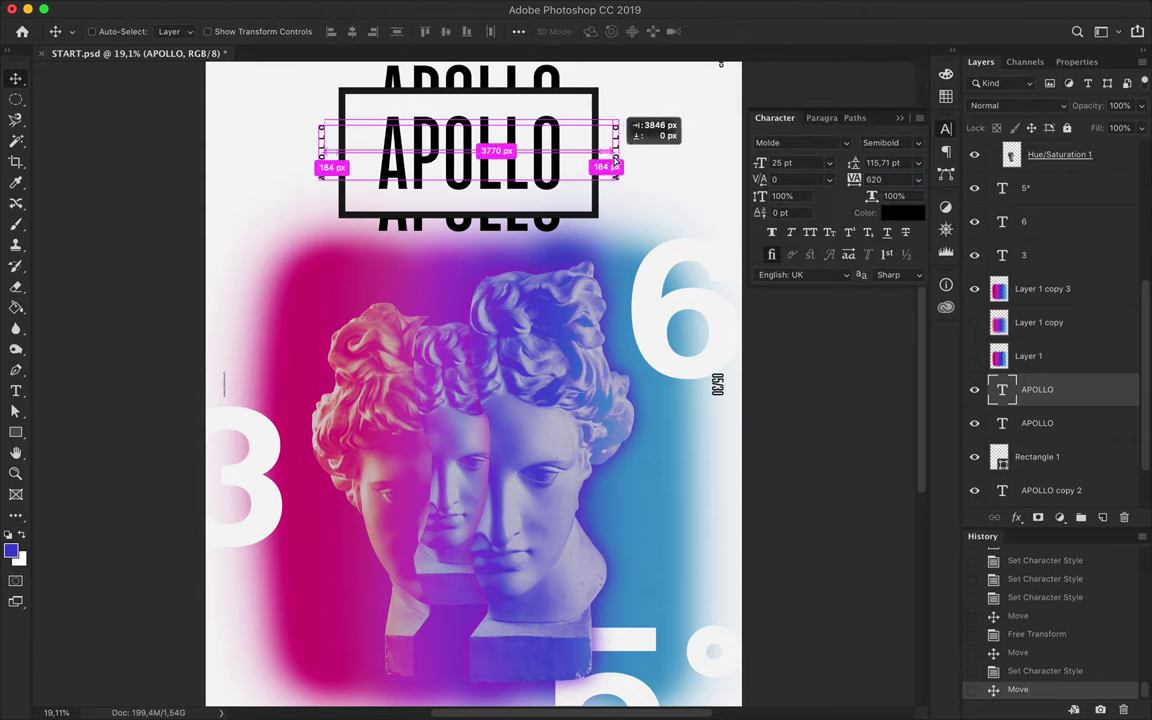
key("ctrl+t")
key("Return")
scroll(625, 149, "down", 2)
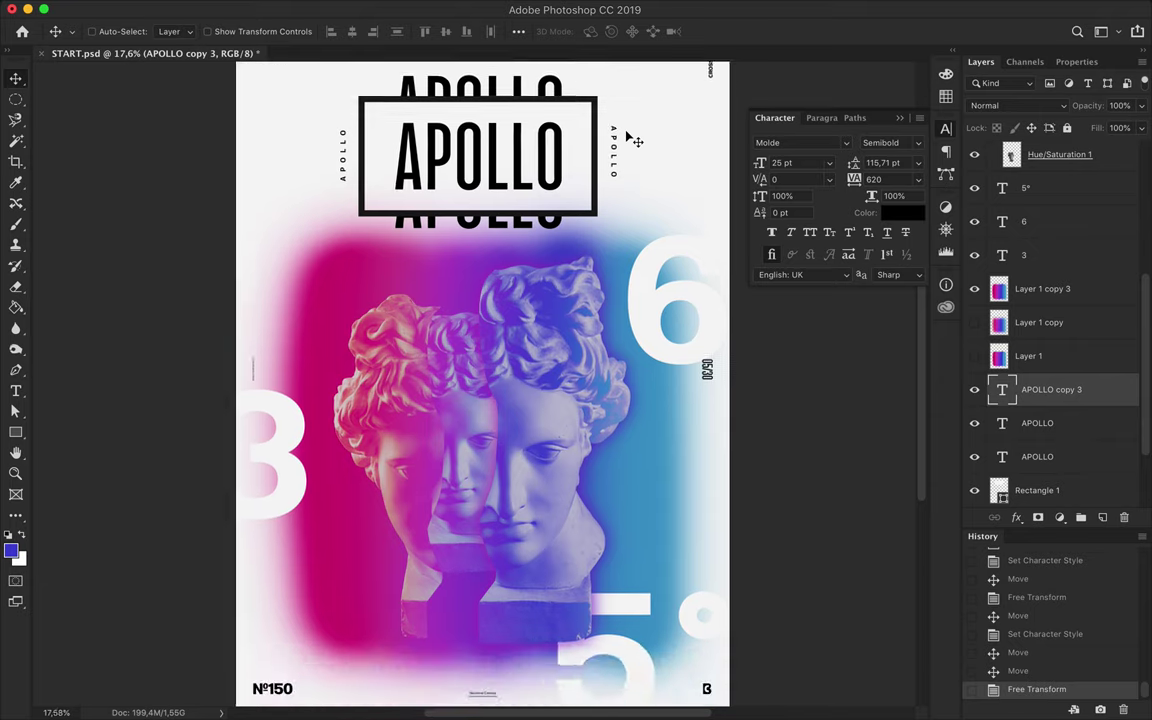
left_click_drag(400, 288, 380, 150)
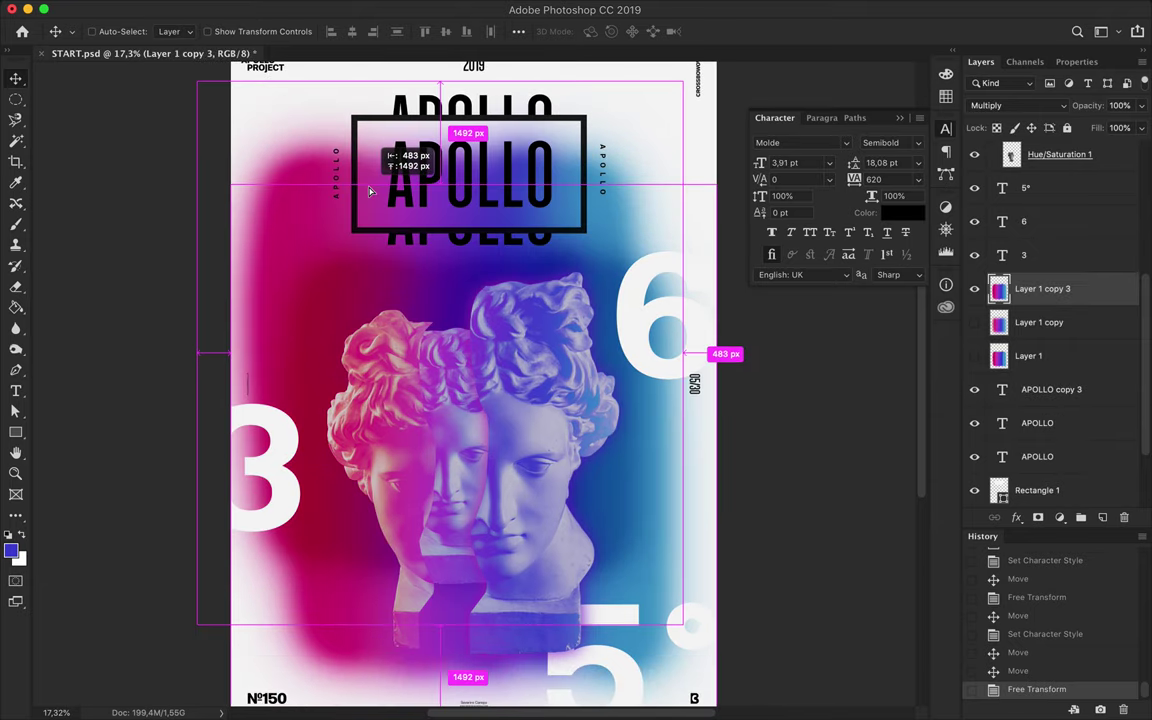
Undo the accidental move and select the Layer 1 copy 3 gradient layer.
key("ctrl+z")
left_click(1060, 286)
left_click_drag(1062, 288, 990, 265)
key("m")
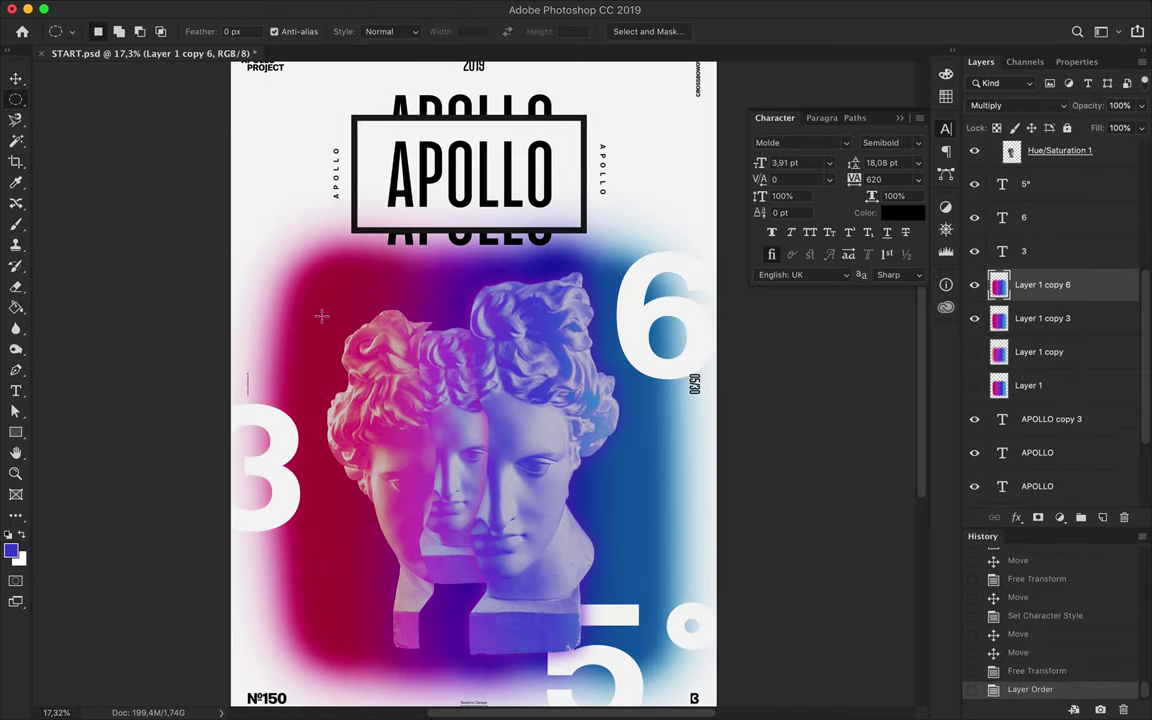
Copy a horizontal band of the gradient and paste it as a new layer.
left_click_drag(290, 322, 675, 358)
left_click_drag(15, 103, 70, 88)
key("ctrl+z")
key("ctrl+z")
left_click_drag(313, 315, 635, 336)
key("ctrl+c")
left_click(695, 249)
left_click(1042, 285)
key("ctrl+c")
key("ctrl+v")
Move the pasted gradient band up under APOLLO and make it thinner.
left_click_drag(470, 325, 470, 236)
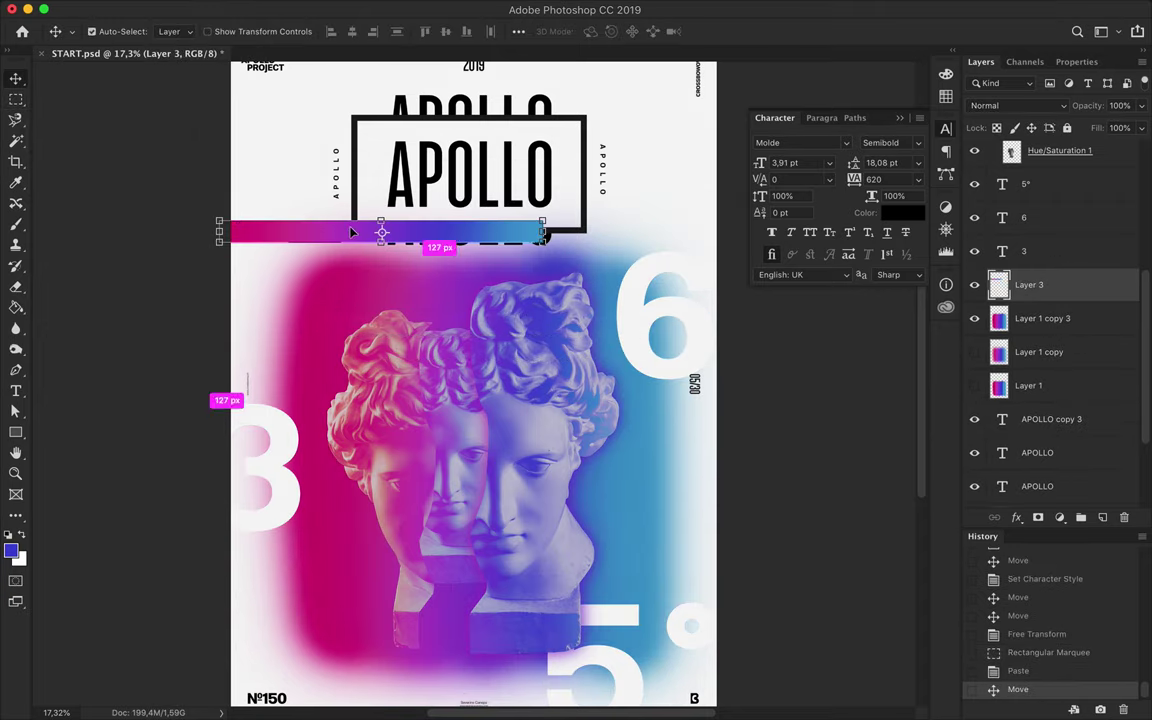
key("ctrl+t")
left_click_drag(380, 226, 497, 134)
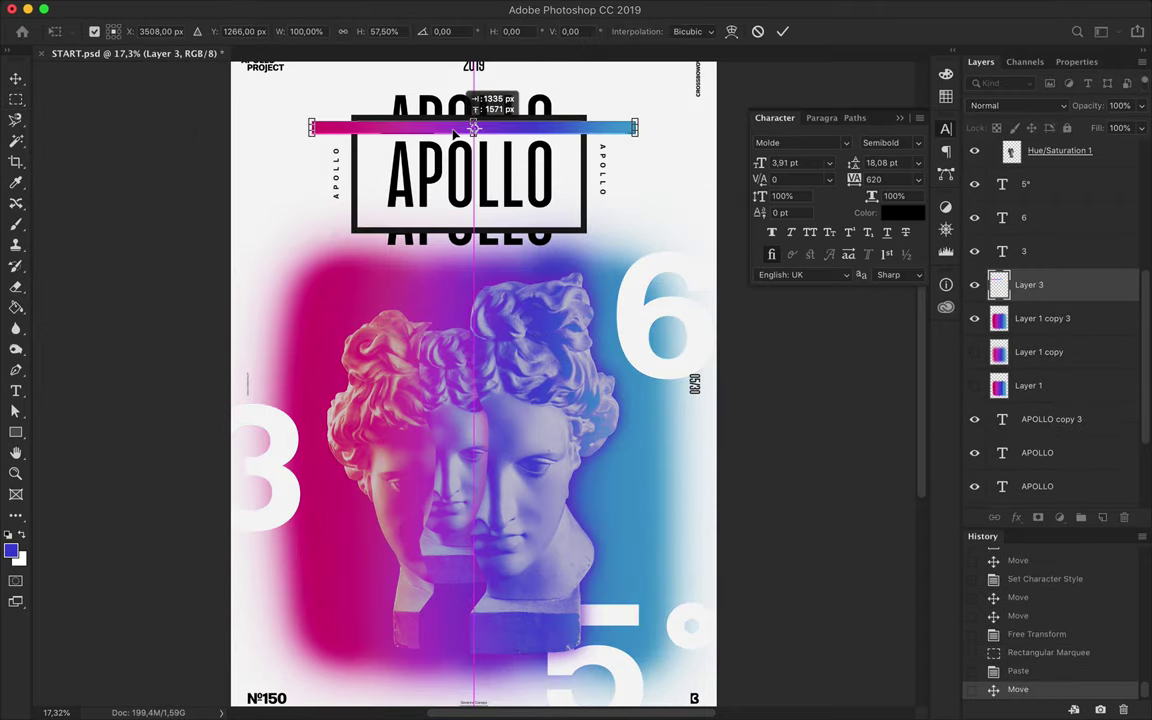
key("Return")
key("Down")
scroll(345, 133, "up", 2)
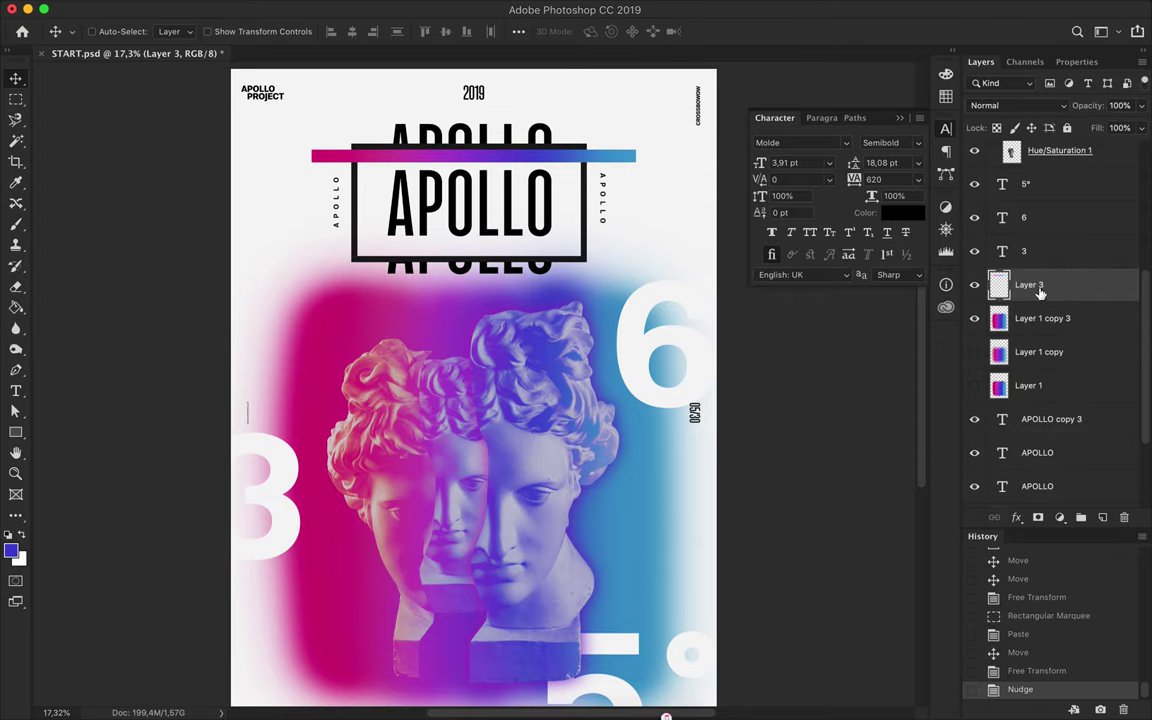
Send the band below the title frame and stretch it over the box, offset up-right.
left_click_drag(1030, 300, 1030, 470)
key("ctrl+bracketleft")
mouse_move(625, 158)
left_mouse_down()
mouse_move(669, 147)
mouse_move(560, 258)
left_mouse_up()
key("ctrl+t")
left_click_drag(681, 197, 585, 197)
left_click_drag(469, 138, 472, 146)
left_click_drag(378, 198, 390, 185)
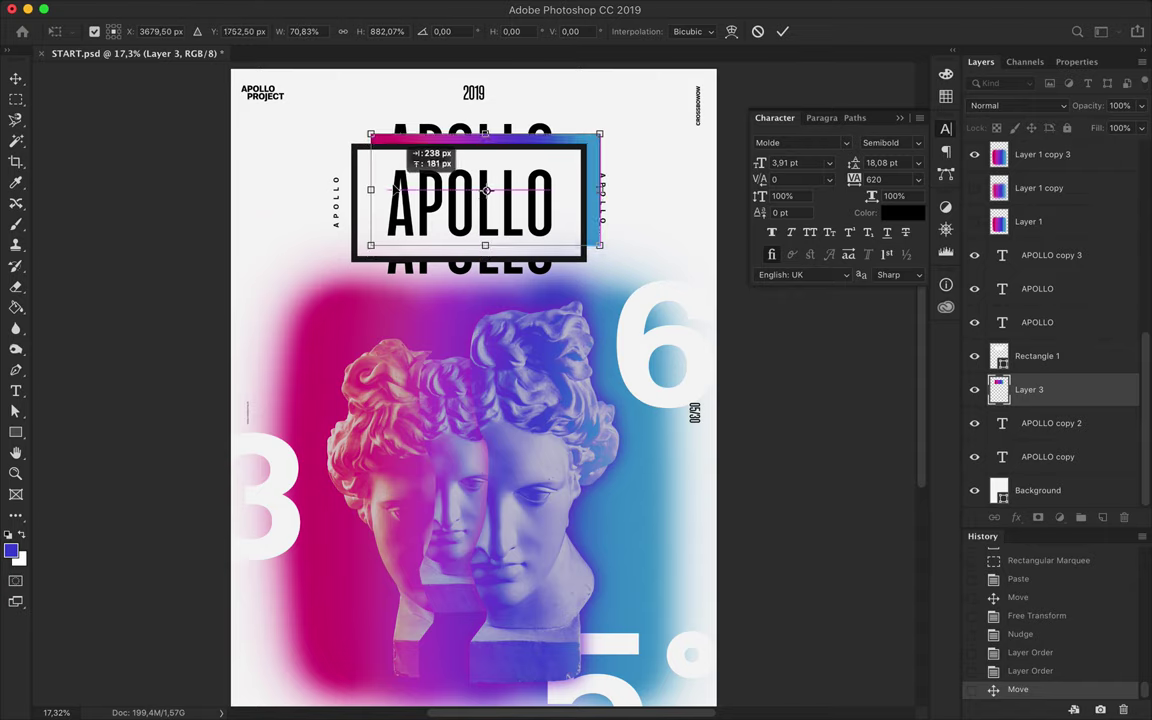
key("Return")
key("Right")
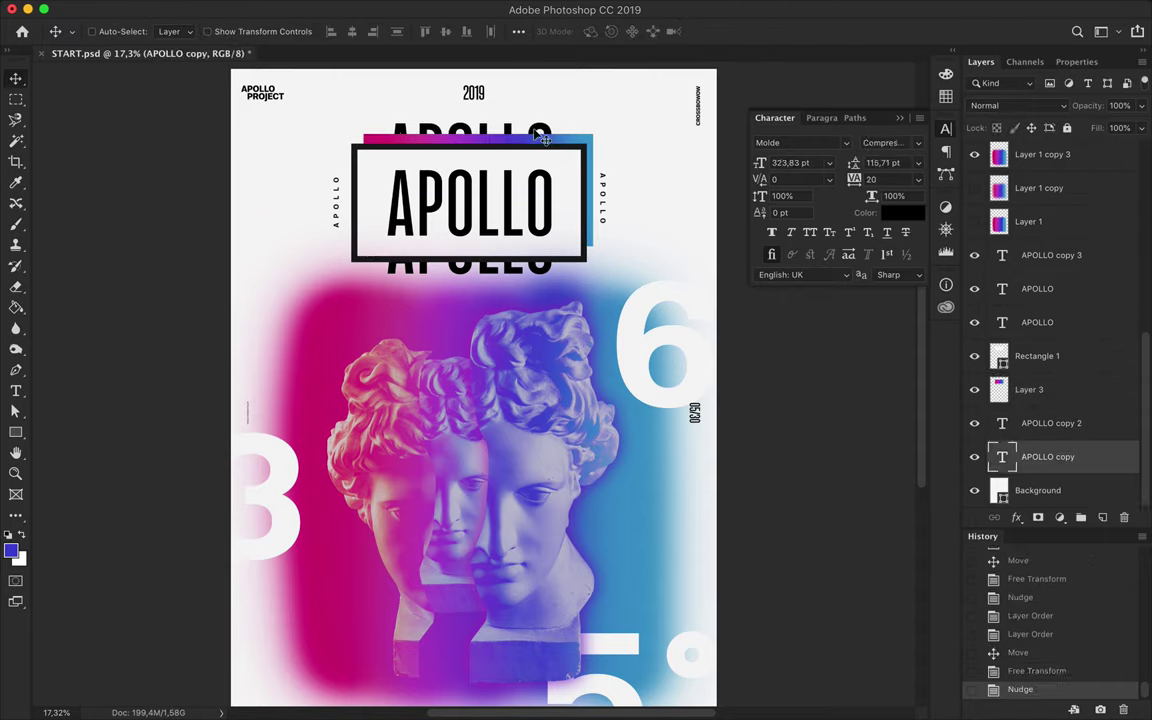
key("Right")
Duplicate the band offset down-left and send the copy just above Background.
left_click_drag(595, 143, 573, 183)
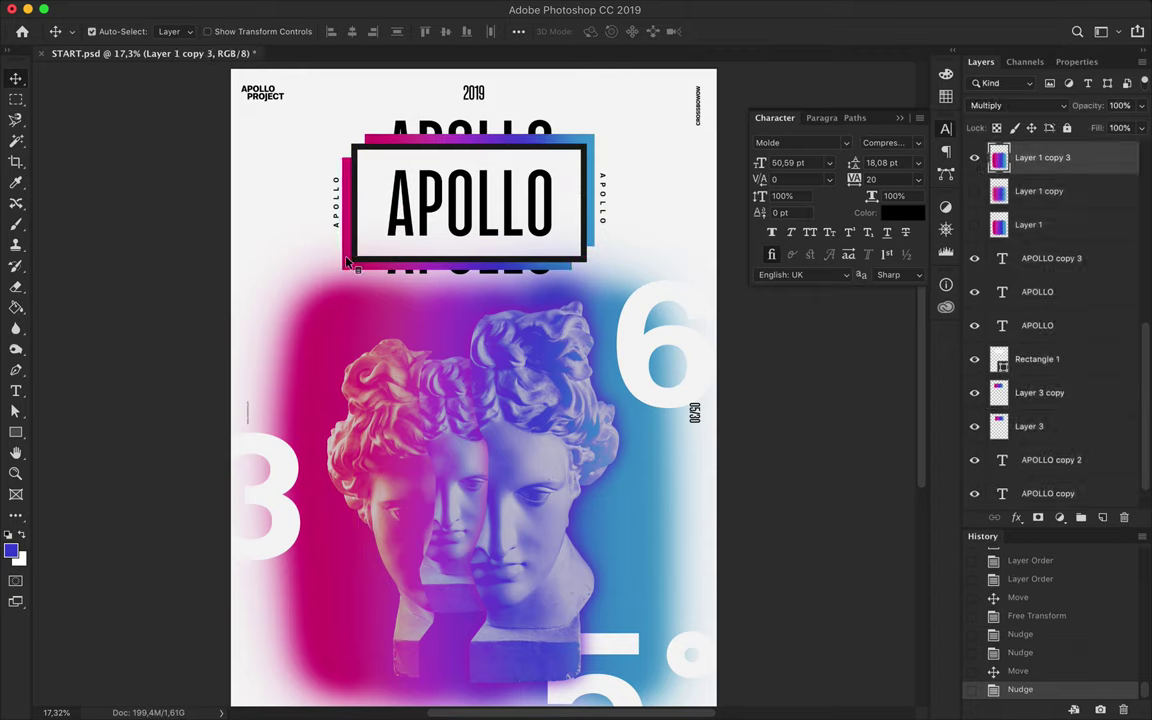
key("ctrl+shift+bracketleft")
left_click(548, 6)
Apply Blur, then a roughly 341.6 px Gaussian Blur to the gradient copy, and save.
left_click(645, 217)
left_click(391, 6)
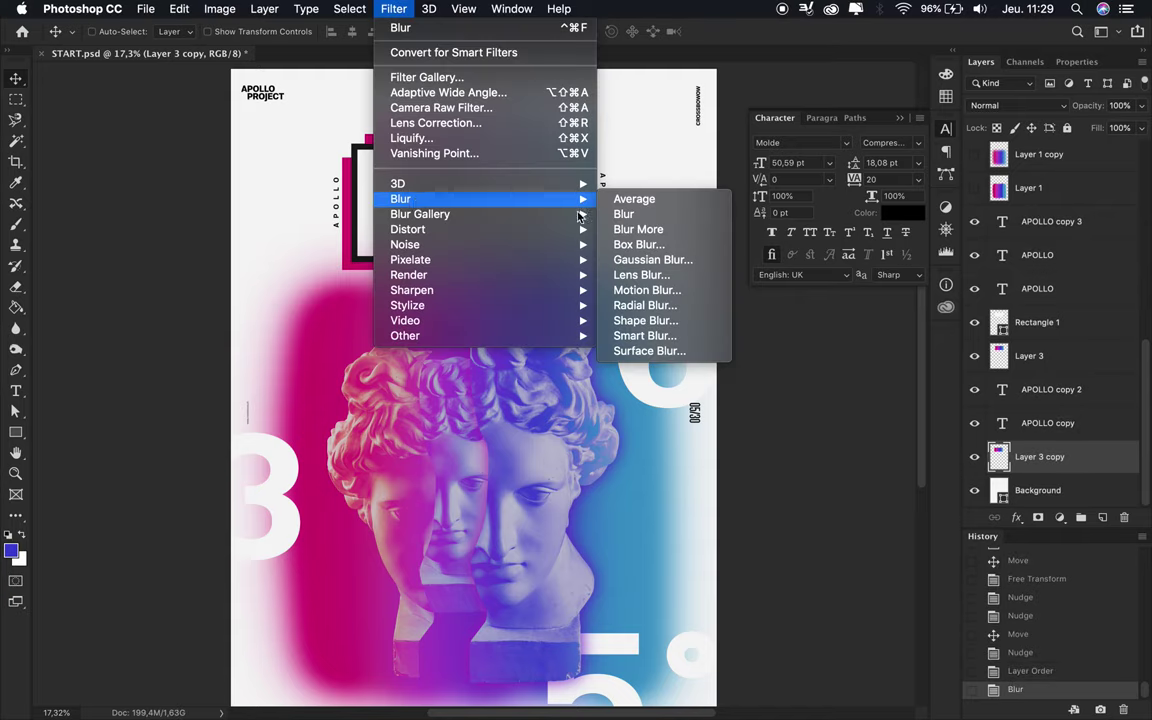
left_click(662, 260)
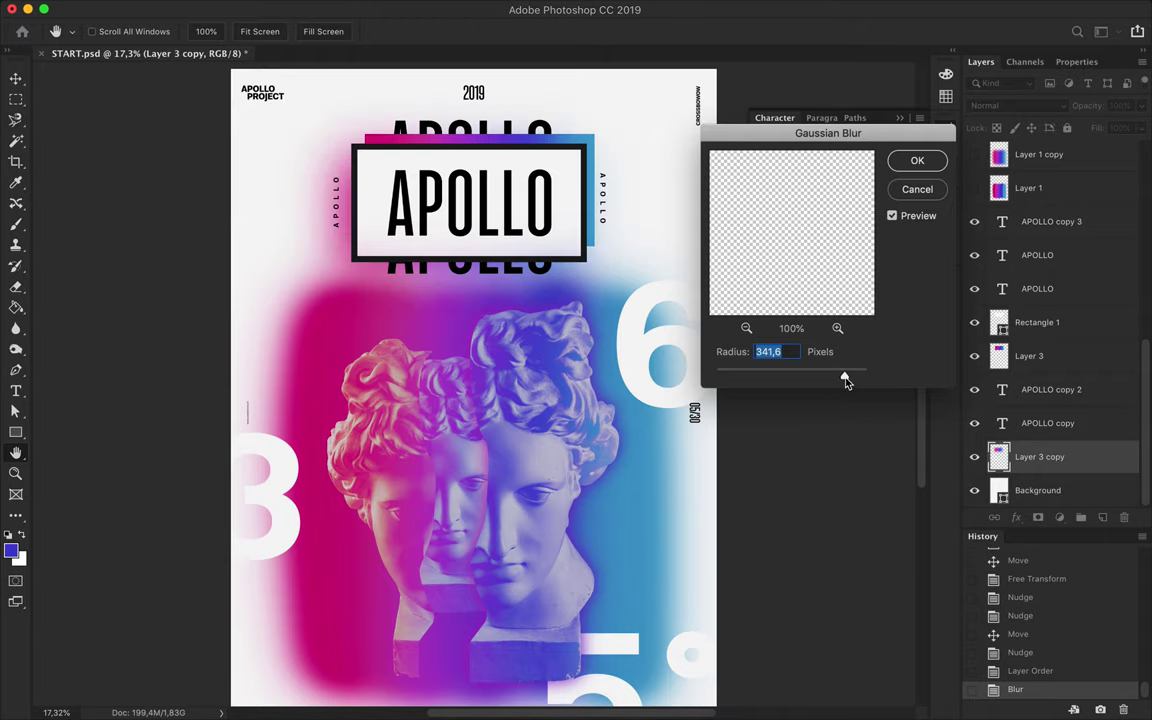
left_click(917, 161)
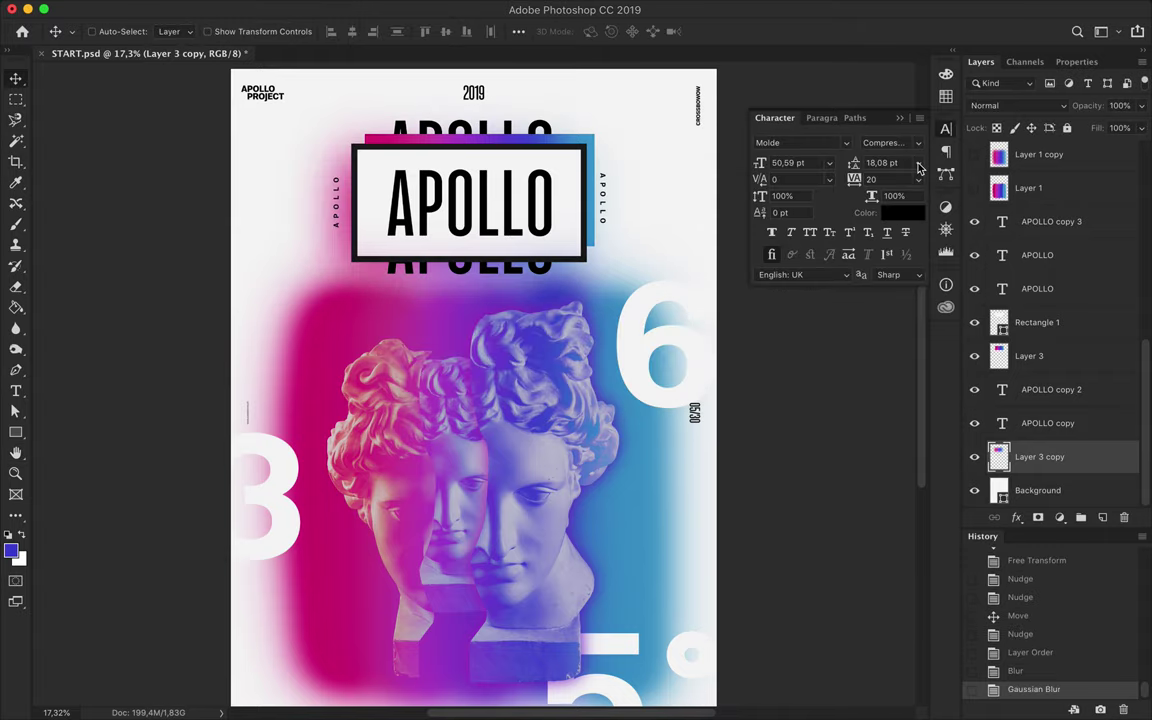
key("ctrl+s")
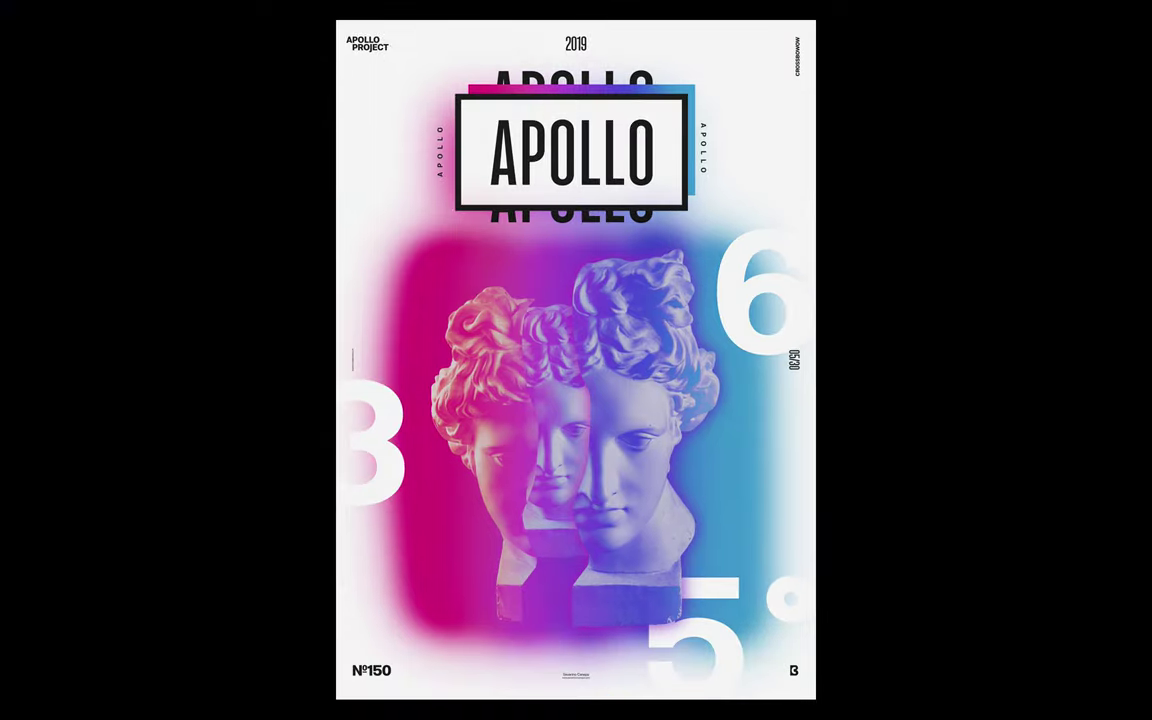